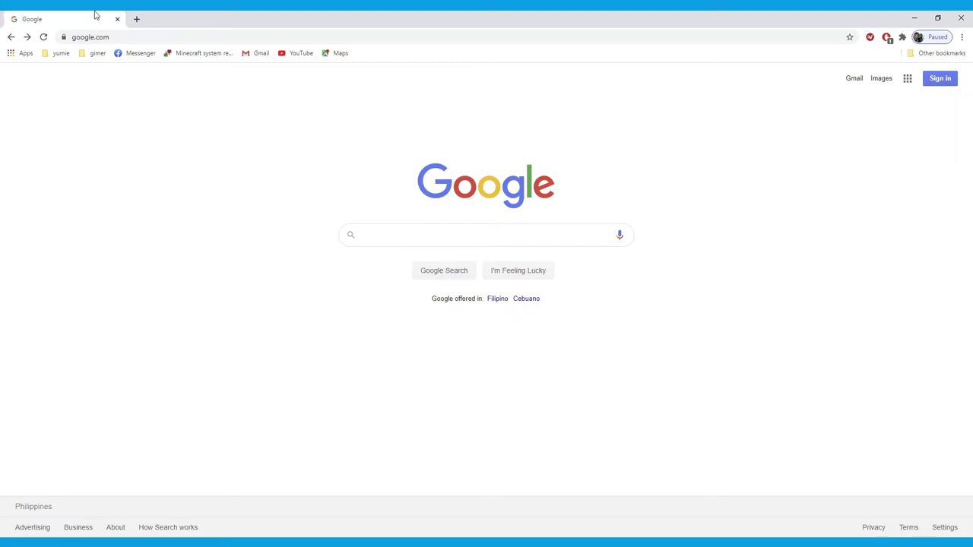
# Sign in to the teacher's Google account by choosing it from the account list and entering its password
pyautogui.click(131, 37)
pyautogui.press('Tab')
pyautogui.click(941, 82)
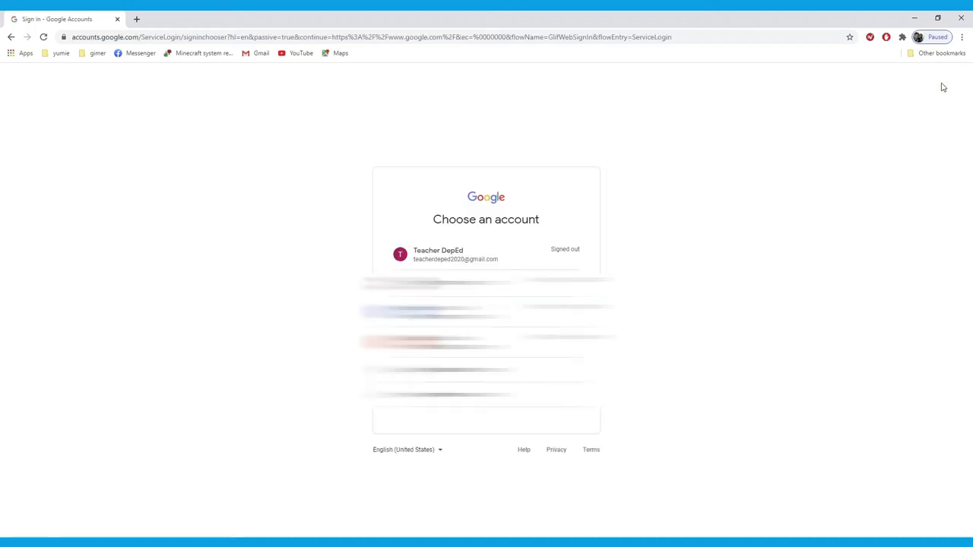
pyautogui.click(441, 257)
pyautogui.write('•••••••')
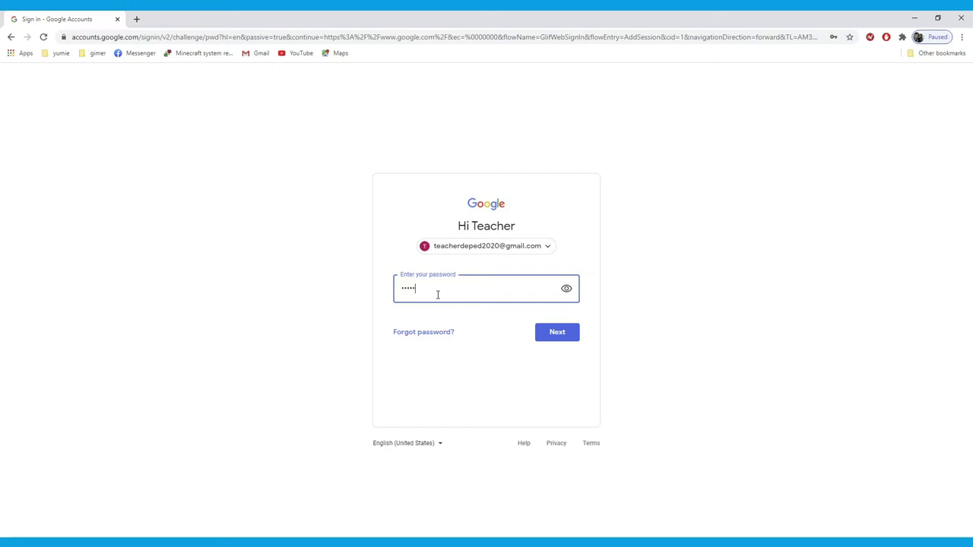
pyautogui.click(554, 339)
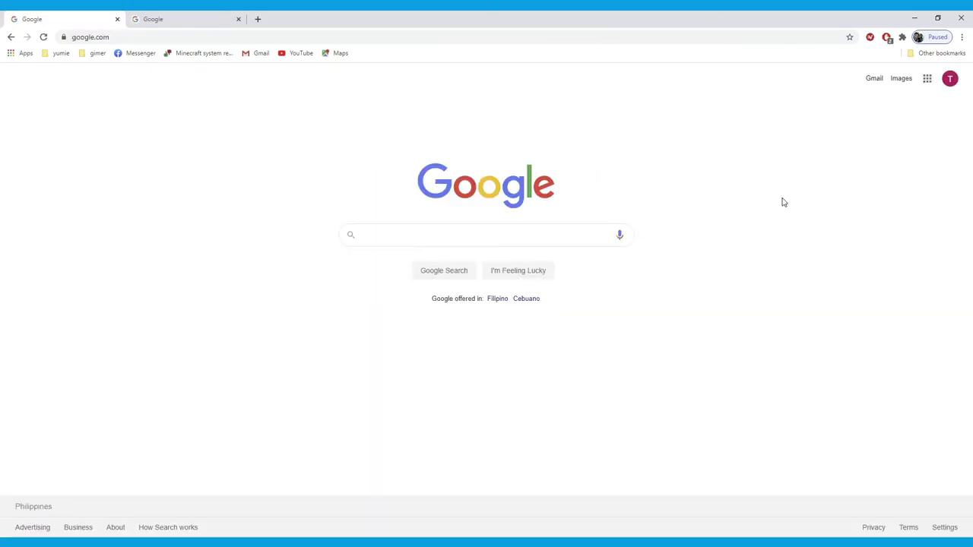
# Look through the available Google apps and open Google Drive
pyautogui.click(927, 79)
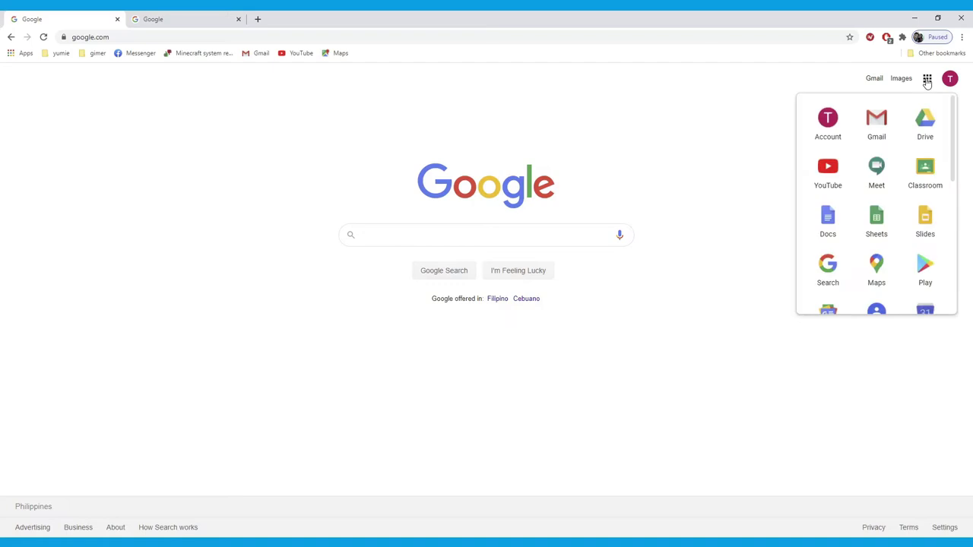
pyautogui.scroll(-2, 874, 152)
pyautogui.scroll(-3, 874, 152)
pyautogui.scroll(2, 920, 152)
pyautogui.scroll(3, 925, 155)
pyautogui.click(934, 125)
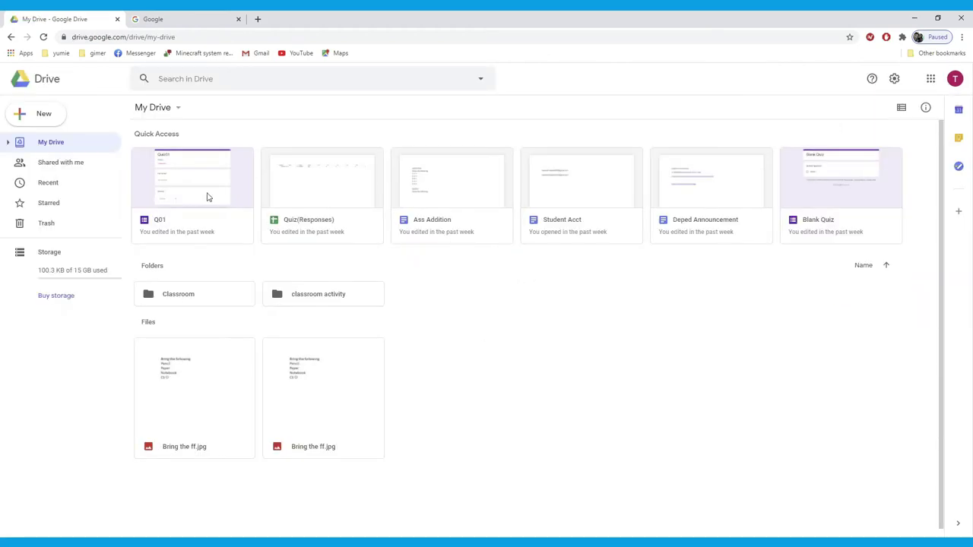
# Create a new Google Forms file in My Drive from the Blank Quiz template in the Education category
pyautogui.click(38, 115)
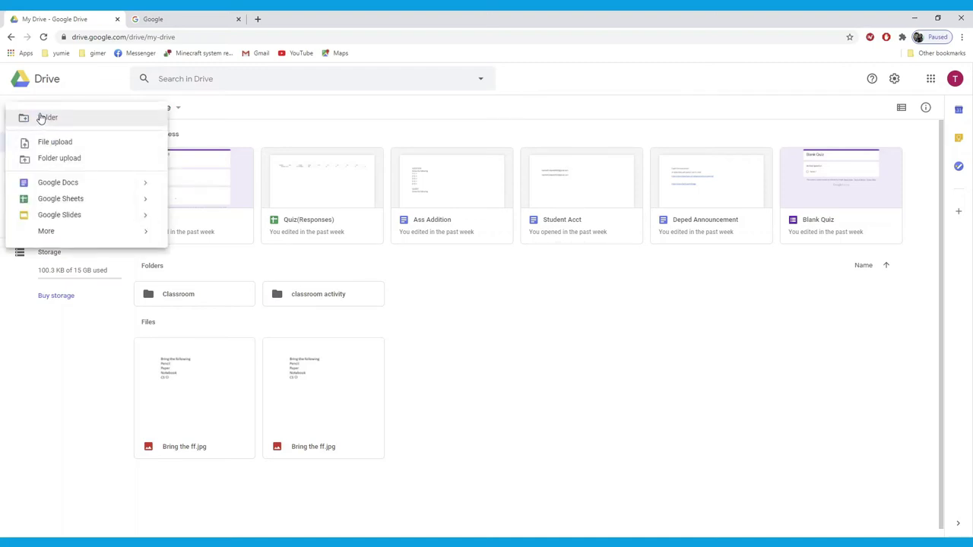
pyautogui.moveTo(48, 239)
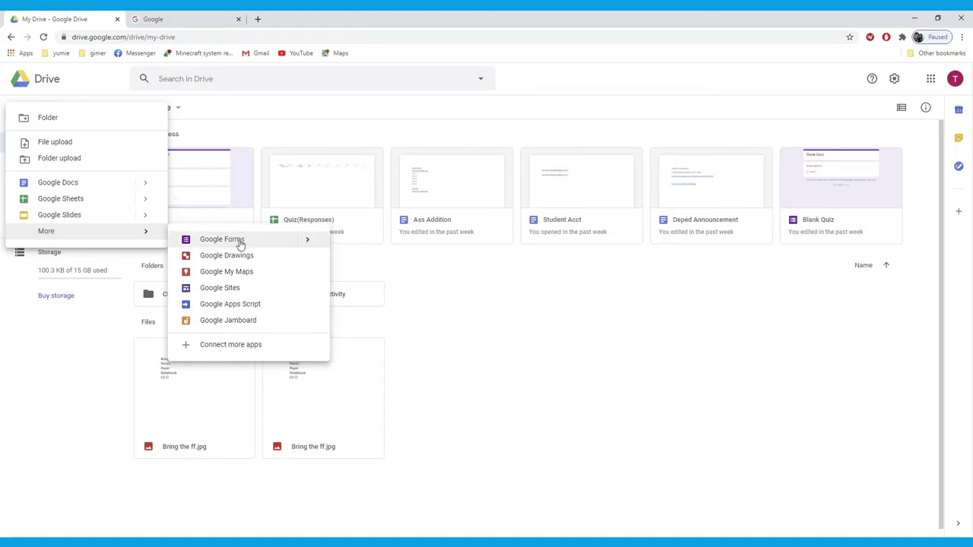
pyautogui.click(307, 242)
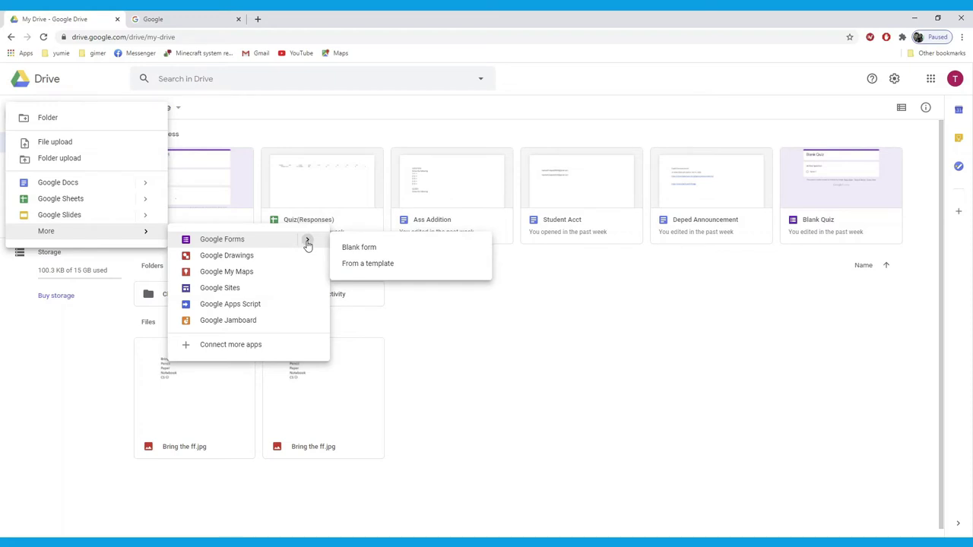
pyautogui.click(352, 269)
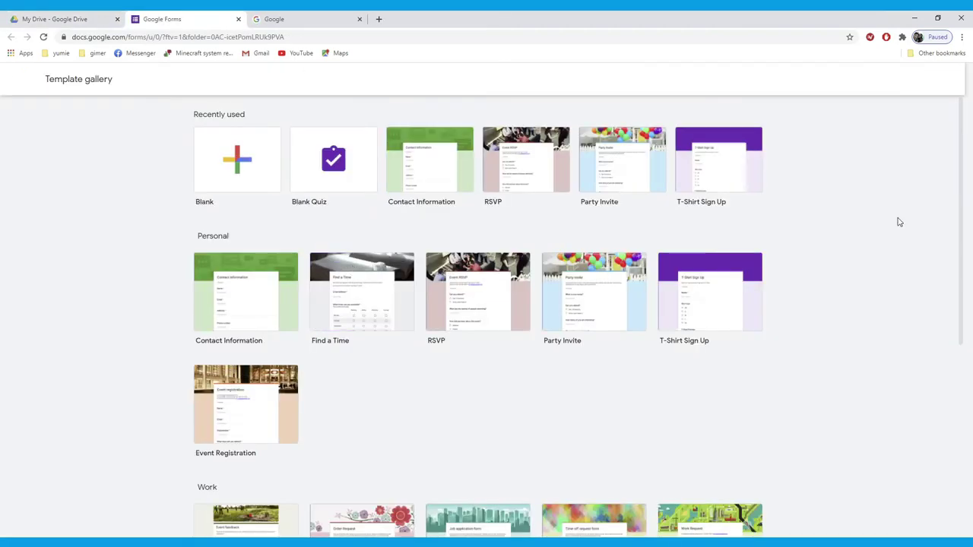
pyautogui.scroll(-5, 898, 222)
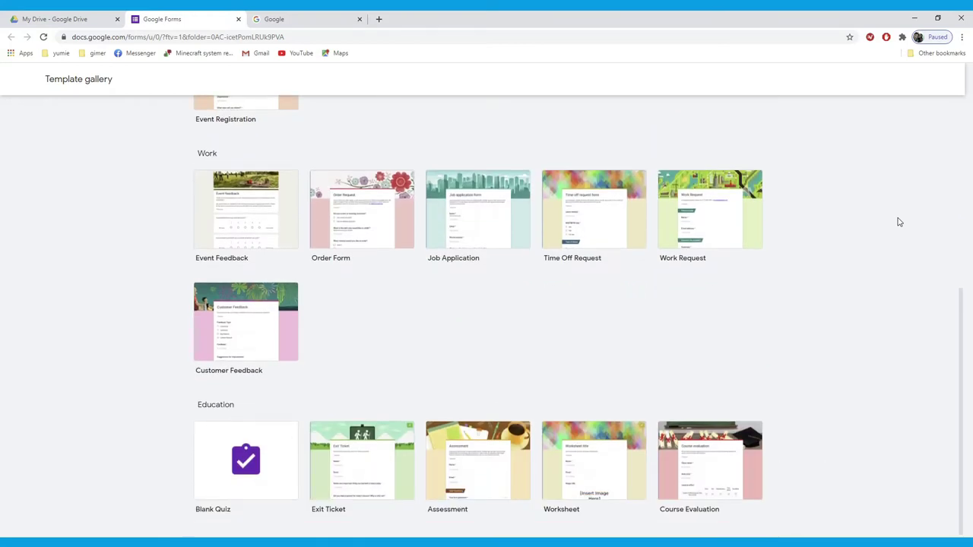
pyautogui.click(262, 464)
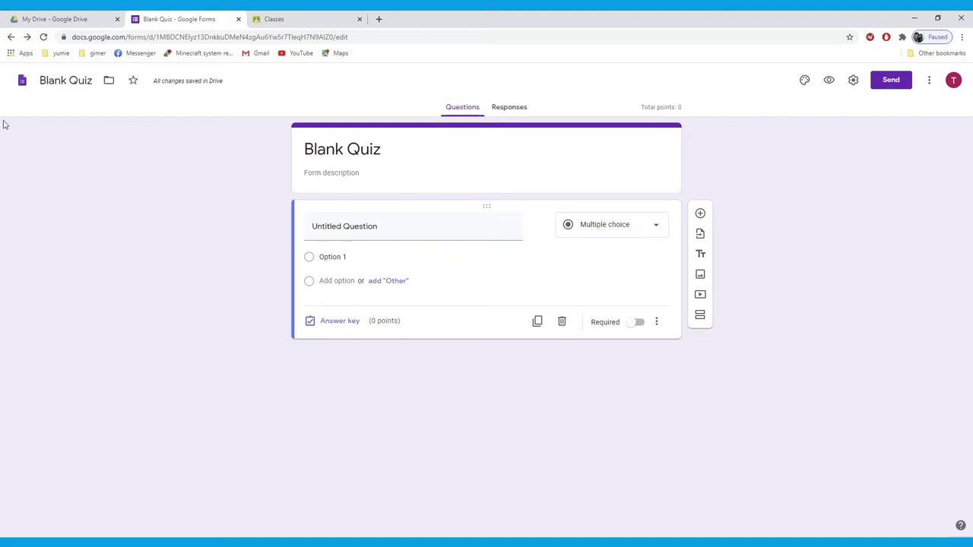
# Rename the form file as New Quiz and view the Drive folders it can be moved to without moving it
pyautogui.moveTo(41, 80); pyautogui.dragTo(94, 79)
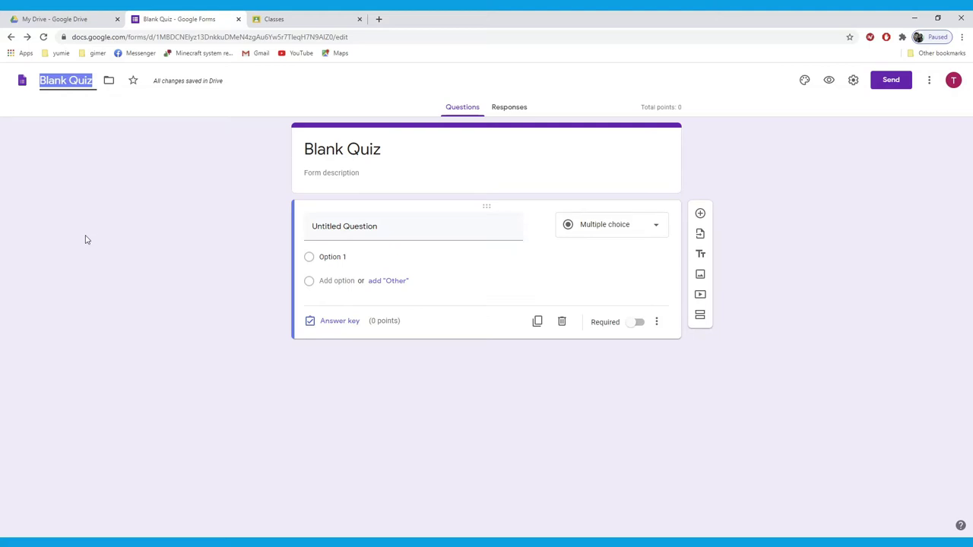
pyautogui.click(67, 79)
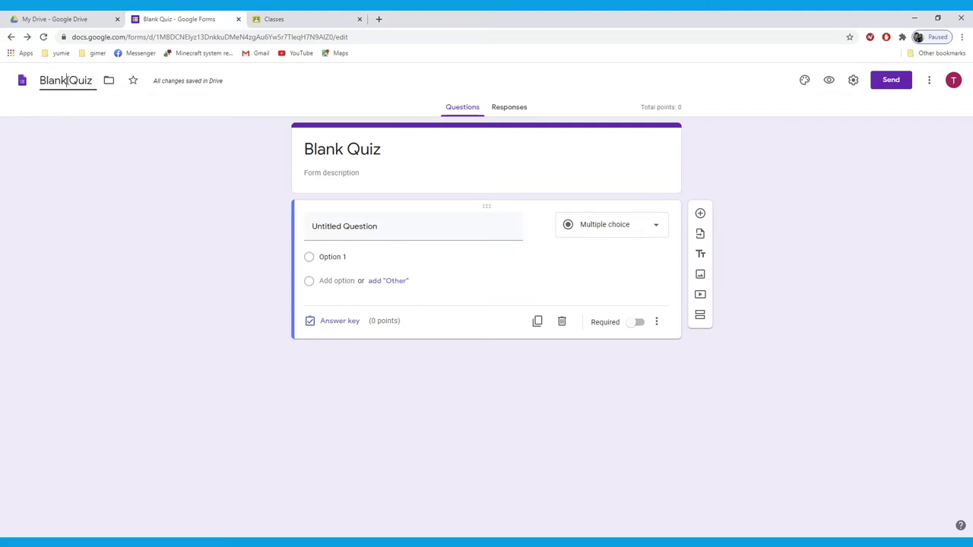
pyautogui.doubleClick(66, 80)
pyautogui.write('New')
pyautogui.click(77, 204)
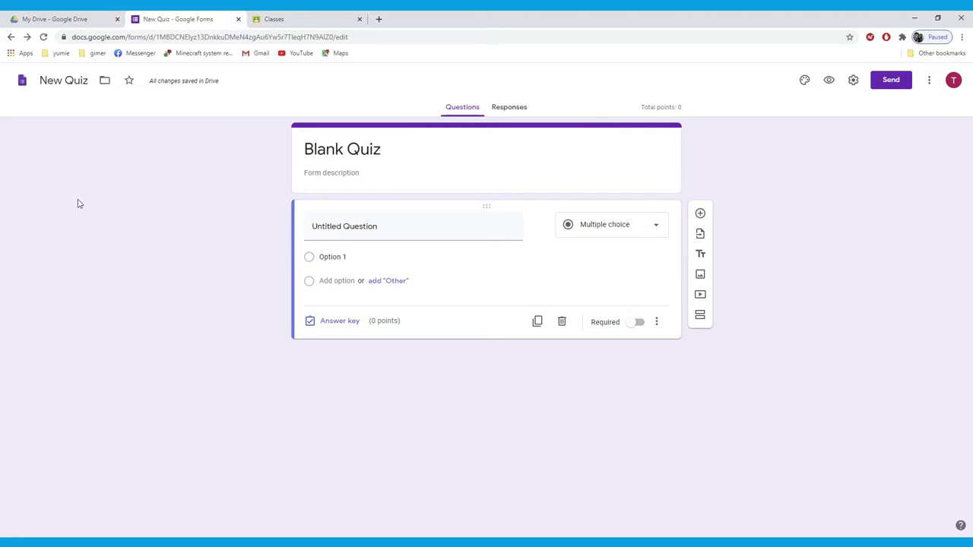
pyautogui.click(104, 86)
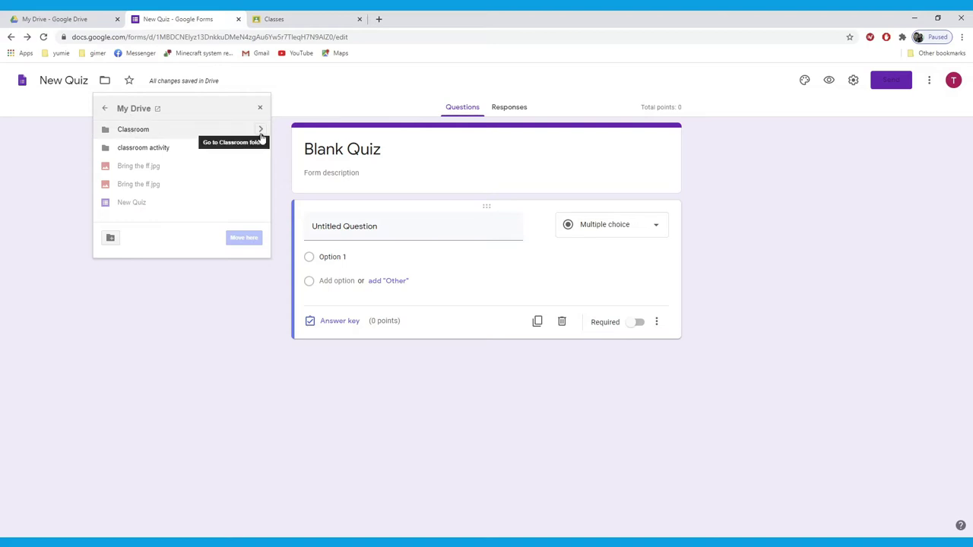
pyautogui.click(22, 206)
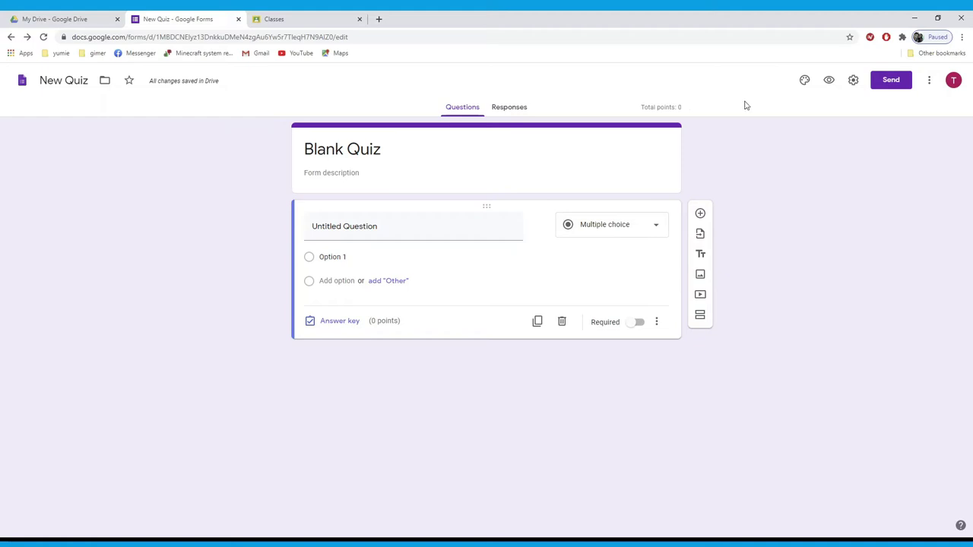
# Customize the form's theme with a header image of purple spheres from the ready-made themes
pyautogui.click(805, 81)
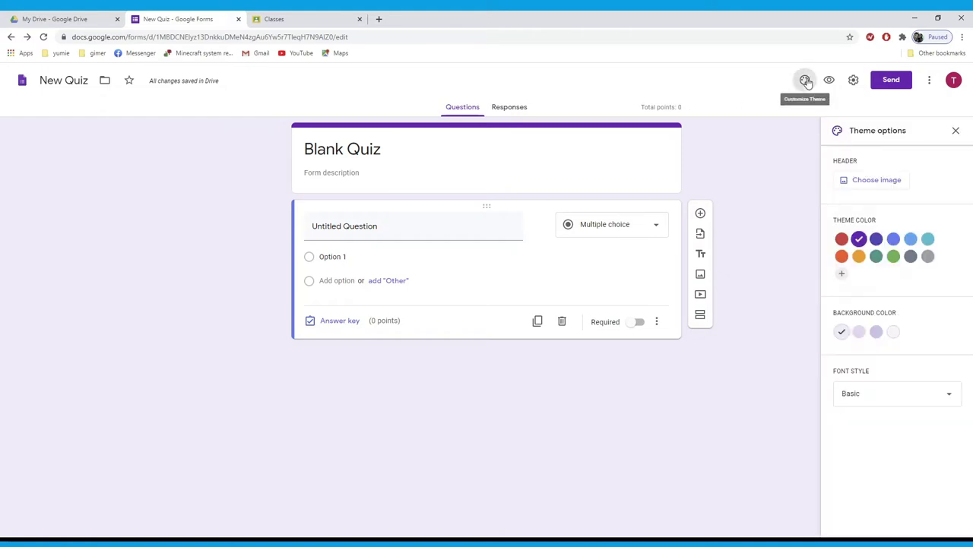
pyautogui.click(875, 185)
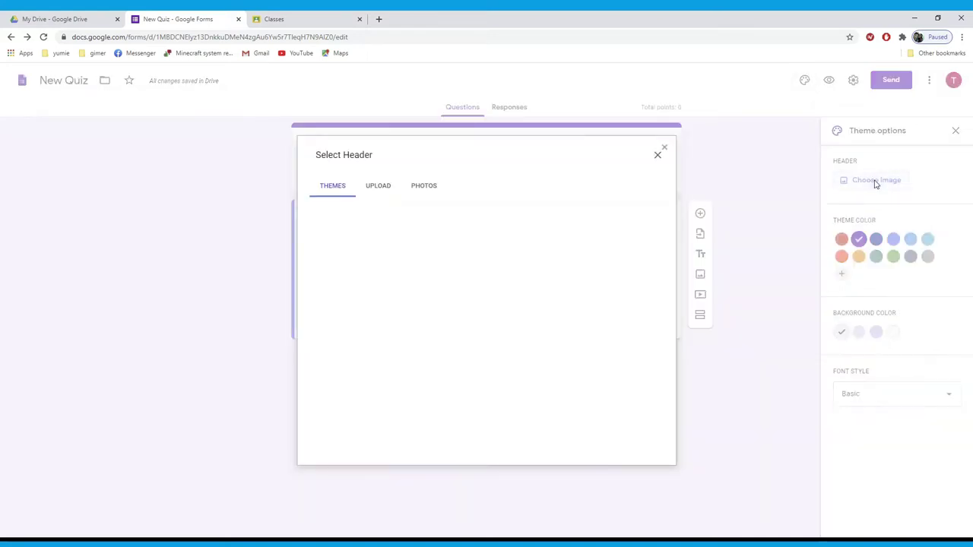
pyautogui.click(597, 323)
pyautogui.click(632, 454)
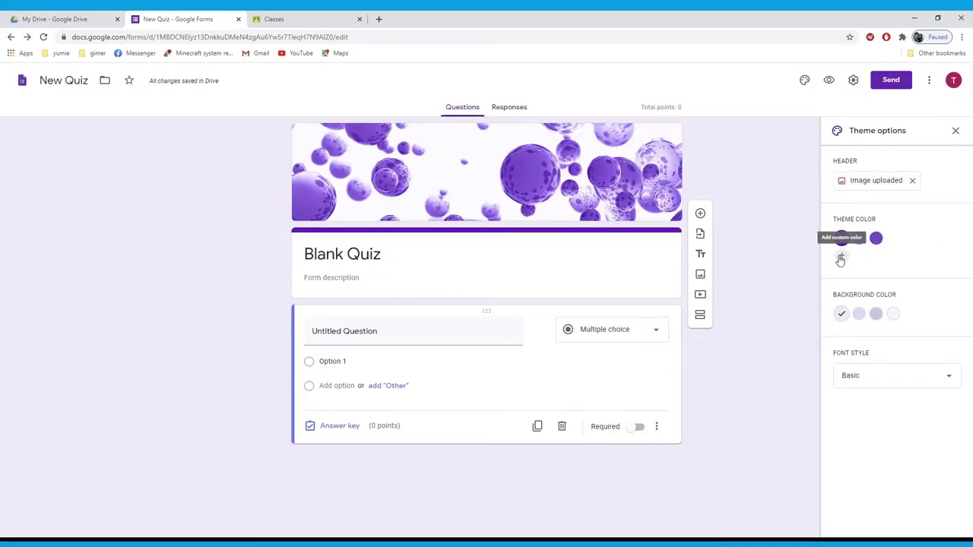
# Set the theme color to the third purple swatch and the background color to the third, darkest lavender shade
pyautogui.click(862, 241)
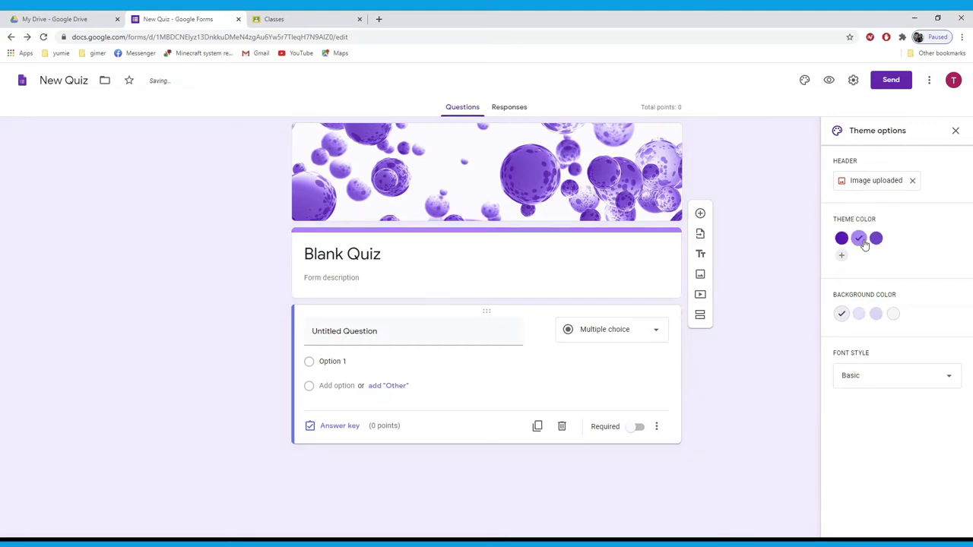
pyautogui.click(876, 239)
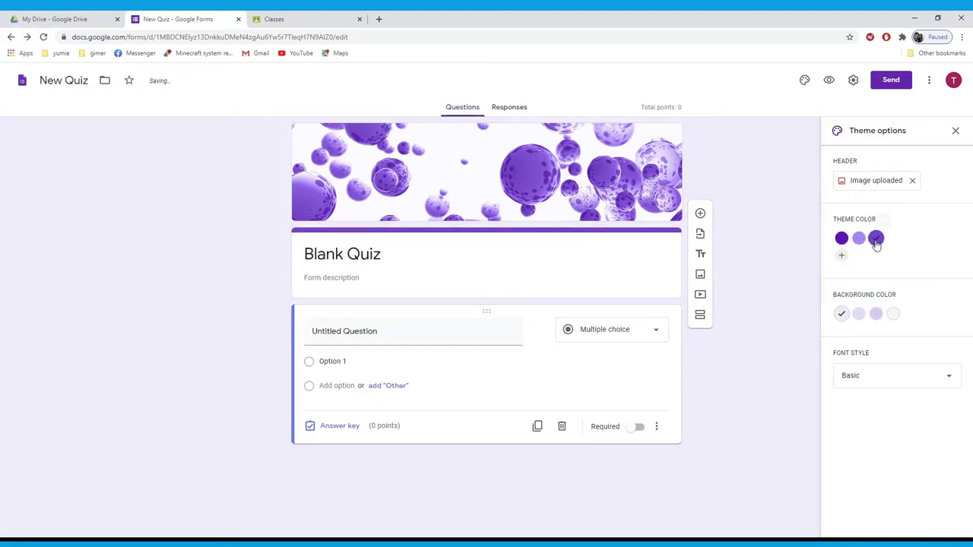
pyautogui.click(877, 315)
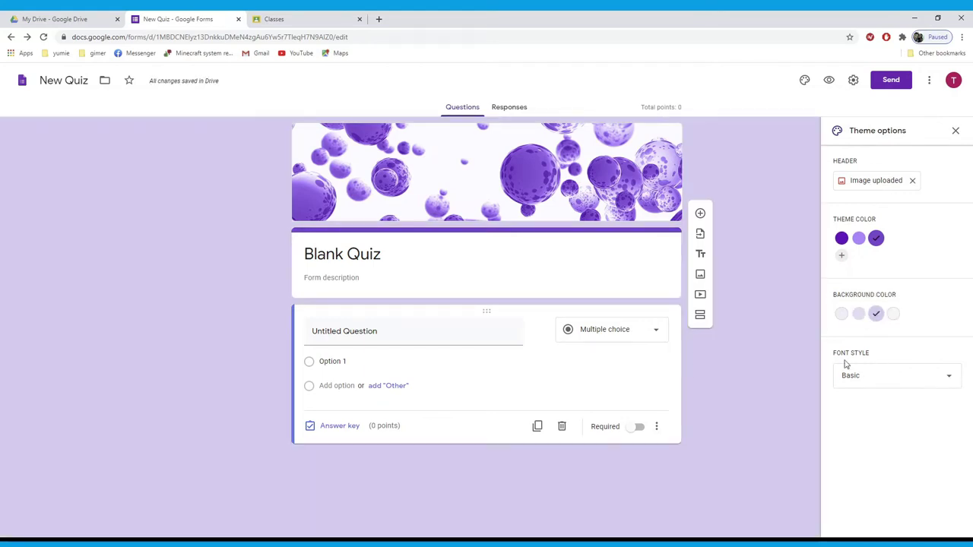
# Try the Decorative and Formal font styles on the form and return to Basic
pyautogui.click(950, 378)
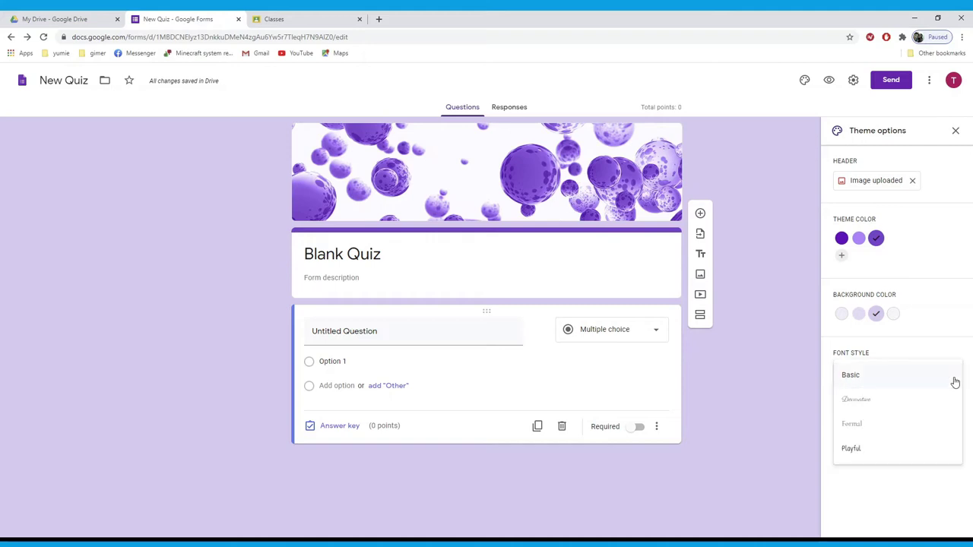
pyautogui.click(858, 408)
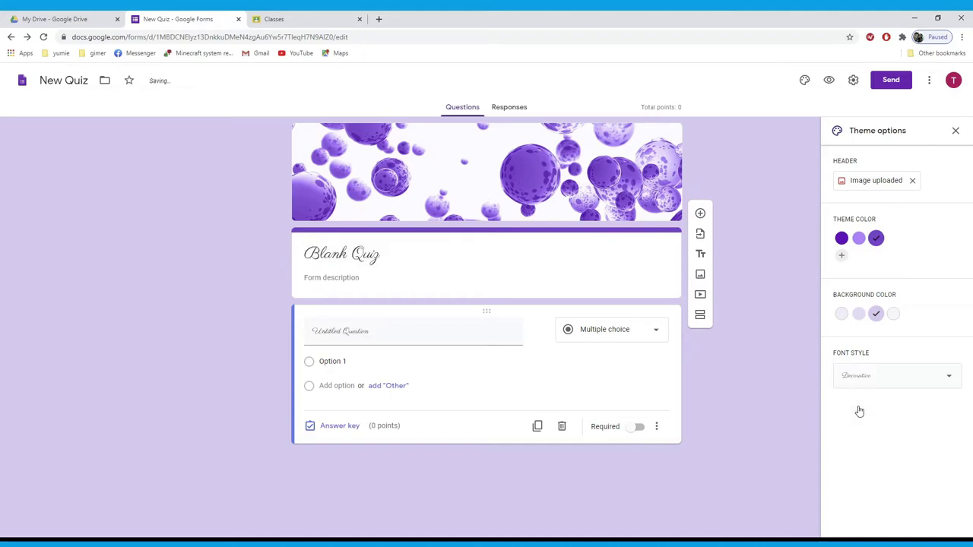
pyautogui.click(949, 375)
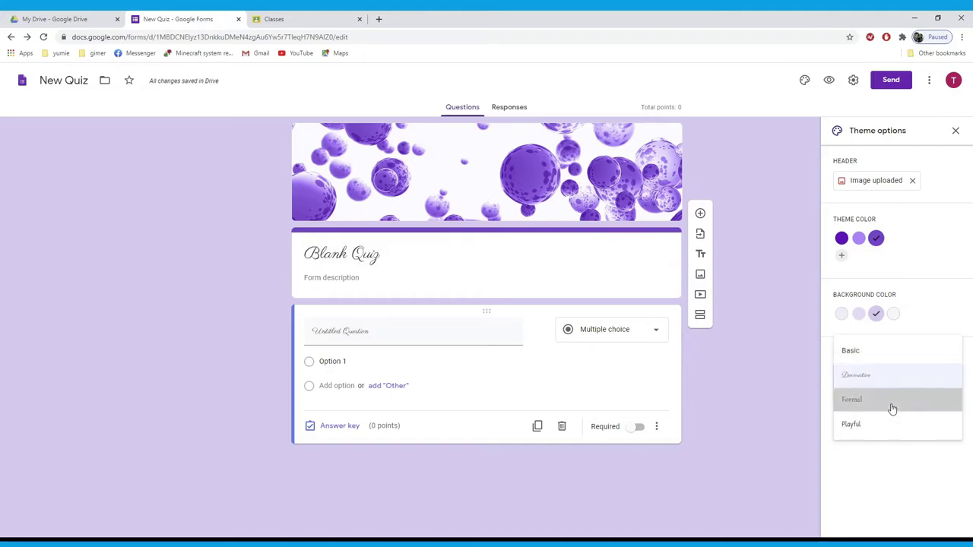
pyautogui.click(892, 409)
pyautogui.click(952, 380)
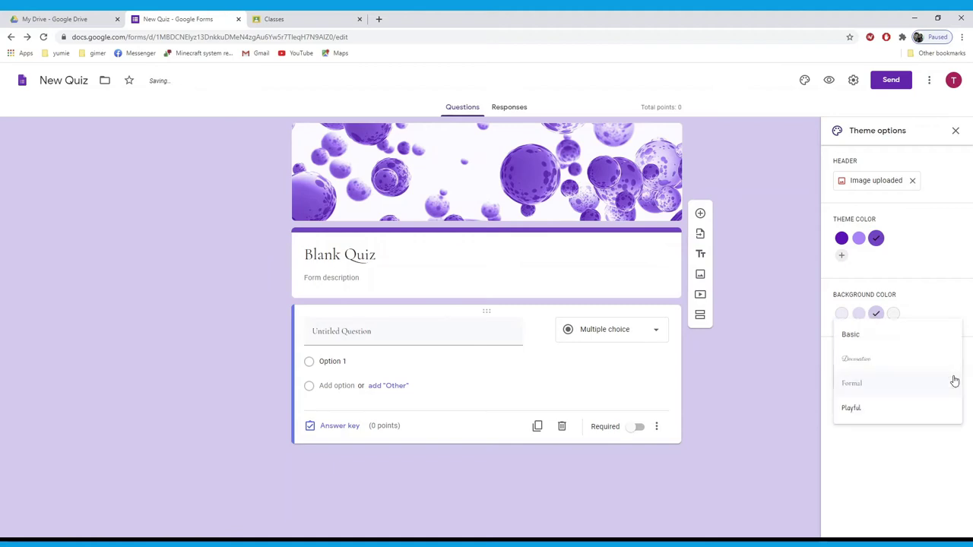
pyautogui.click(860, 341)
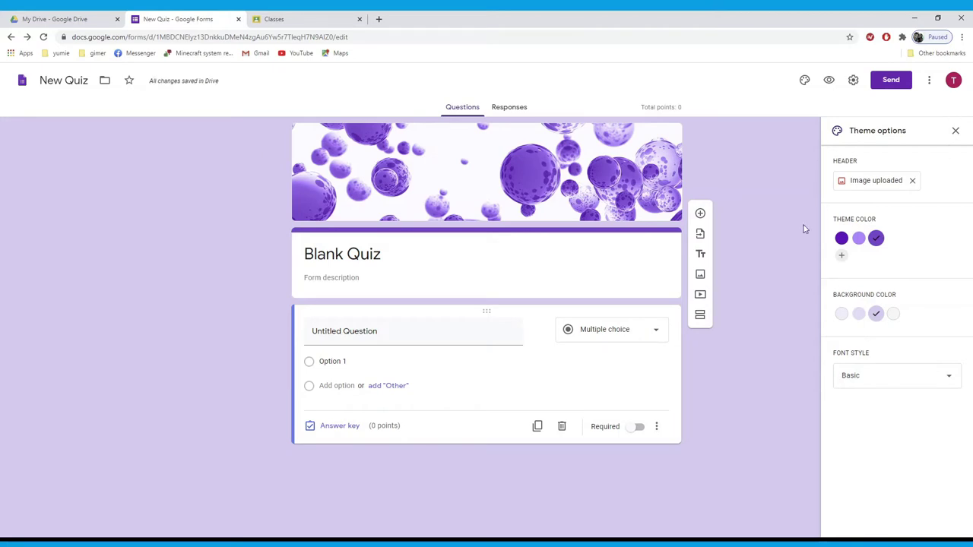
# Close the theme options and preview the form
pyautogui.click(956, 132)
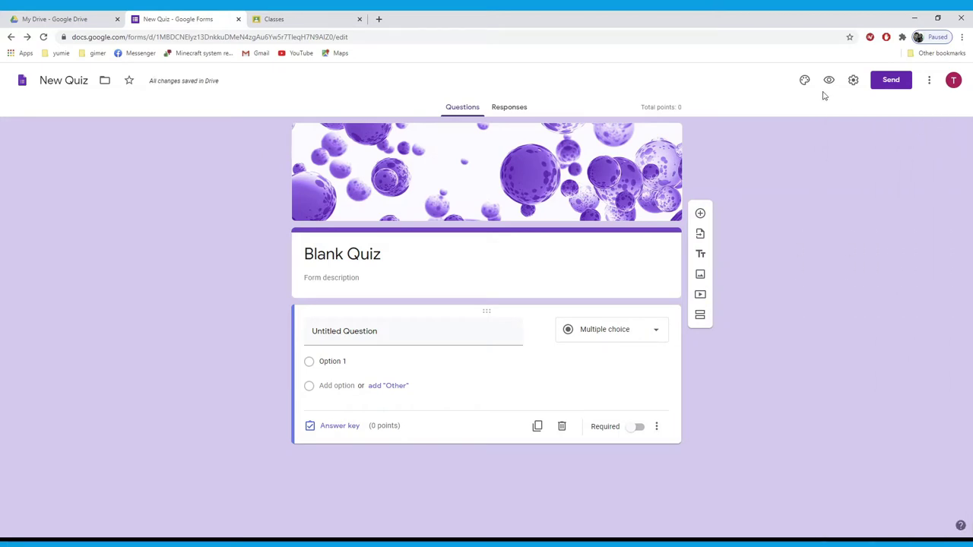
pyautogui.click(829, 80)
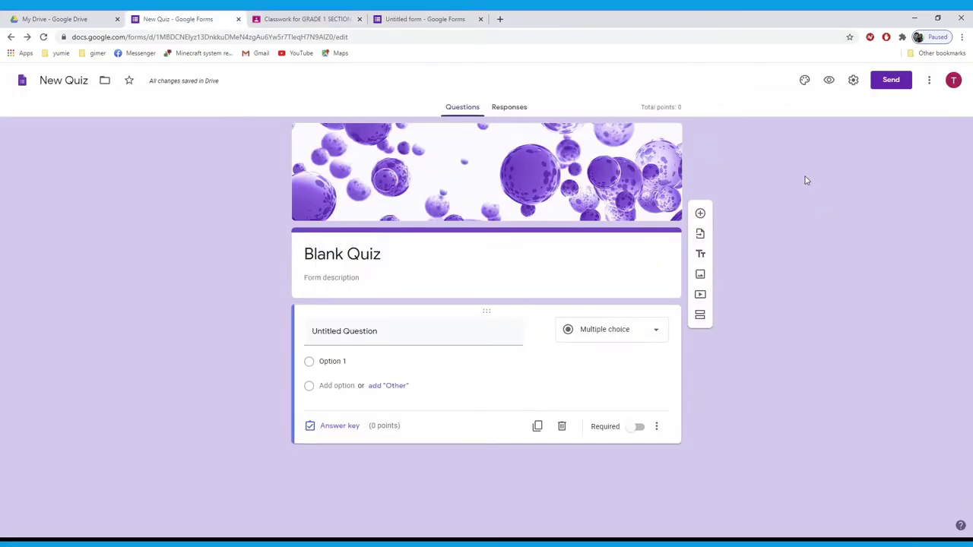
# Limit the form to 1 response in its general settings, switching the collection of email addresses on and back off
pyautogui.click(853, 81)
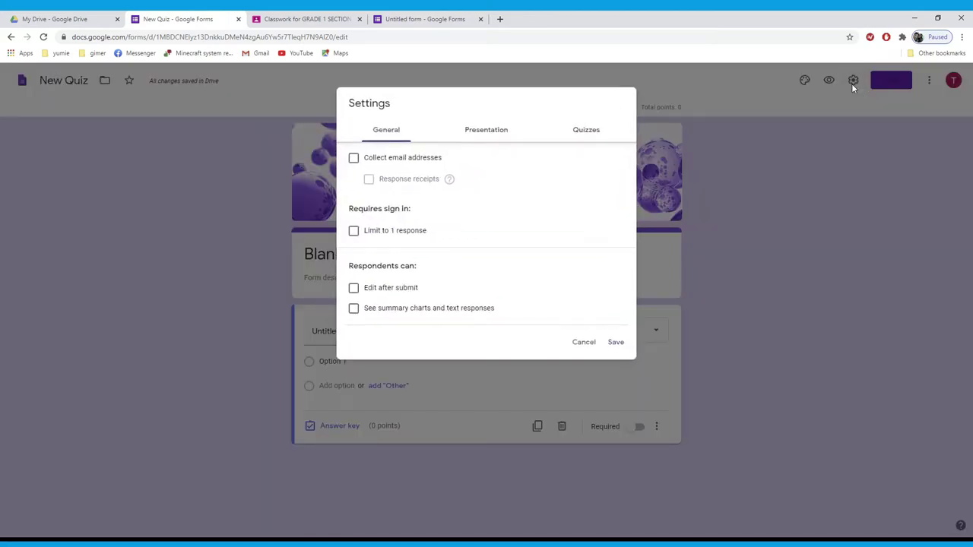
pyautogui.click(354, 161)
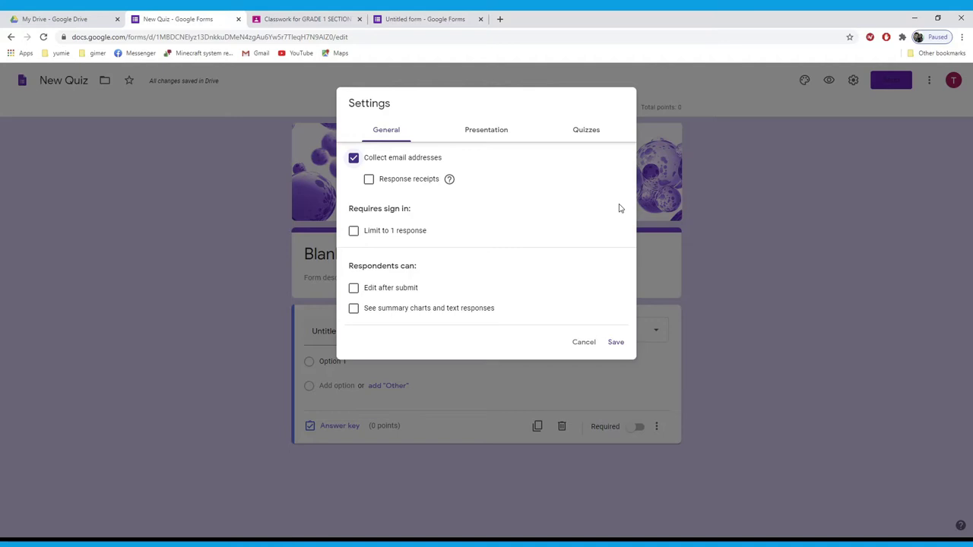
pyautogui.click(414, 231)
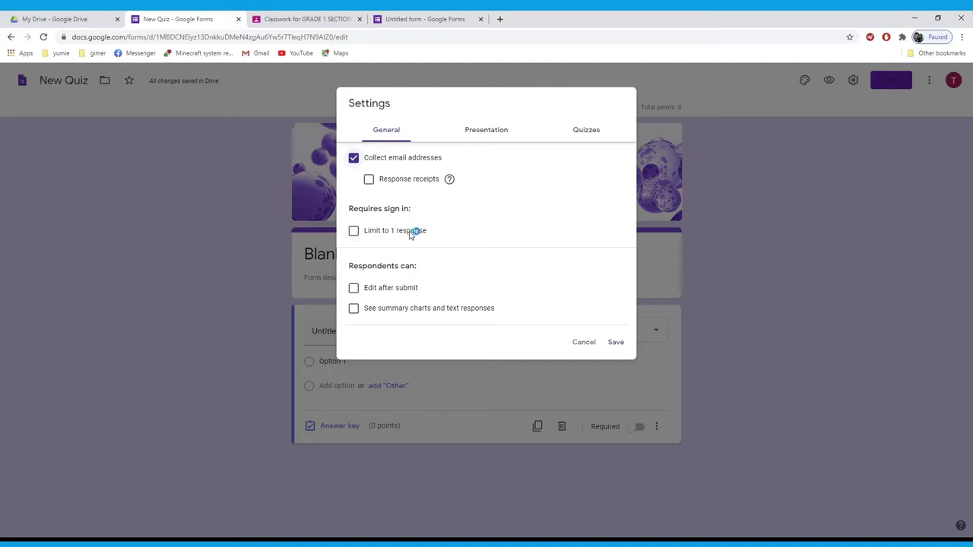
pyautogui.click(354, 232)
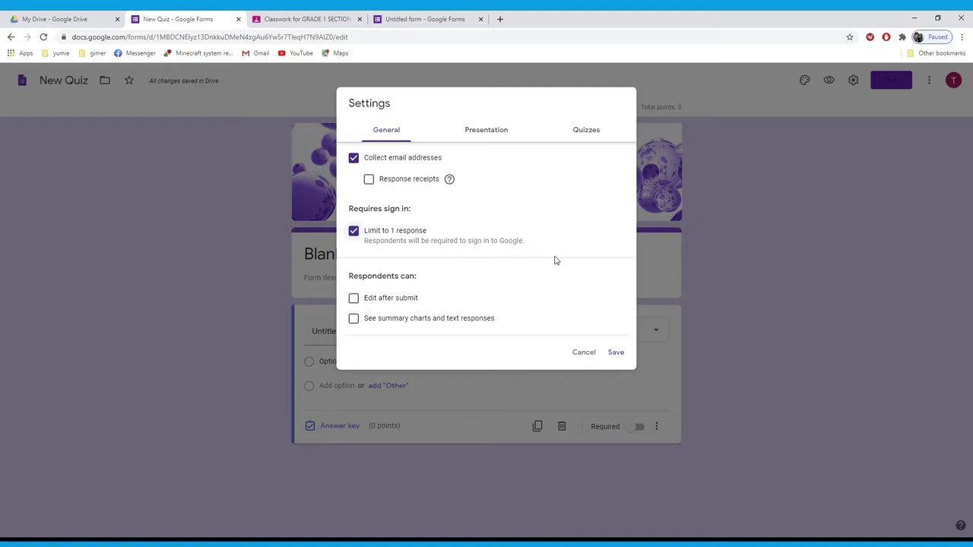
pyautogui.click(354, 159)
# Release quiz grades later, after manual review, keep missed questions, correct answers and point values shown to respondents, and save the settings
pyautogui.click(484, 134)
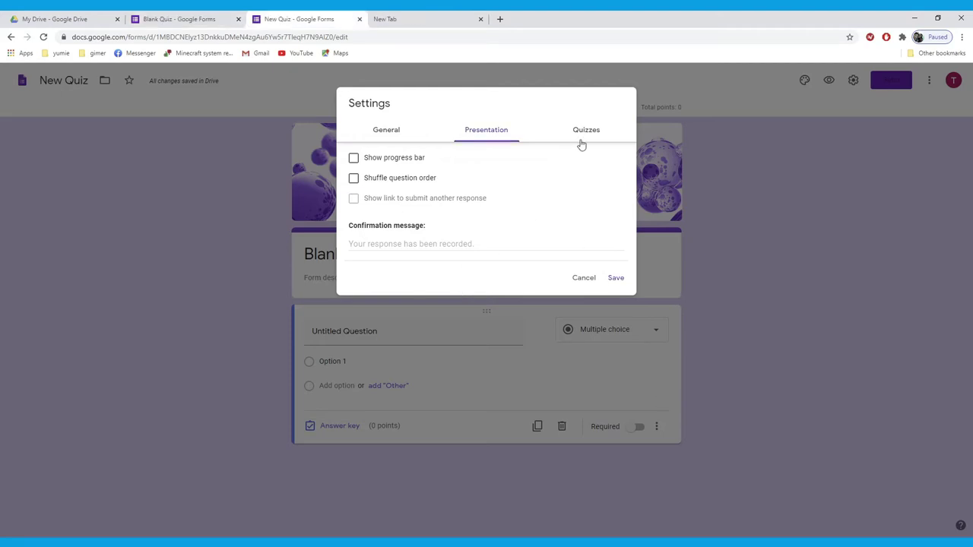
pyautogui.click(590, 133)
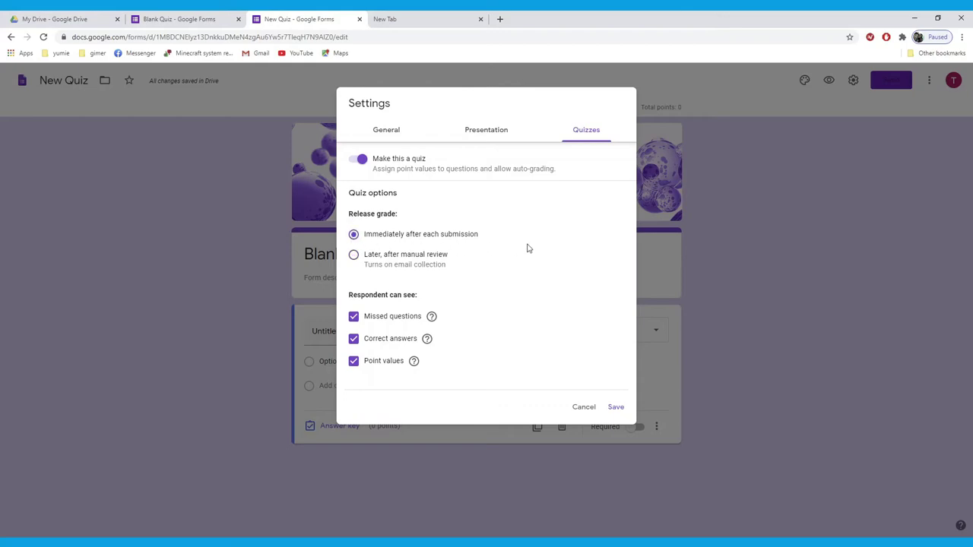
pyautogui.click(355, 255)
pyautogui.click(354, 341)
pyautogui.click(355, 341)
pyautogui.click(617, 410)
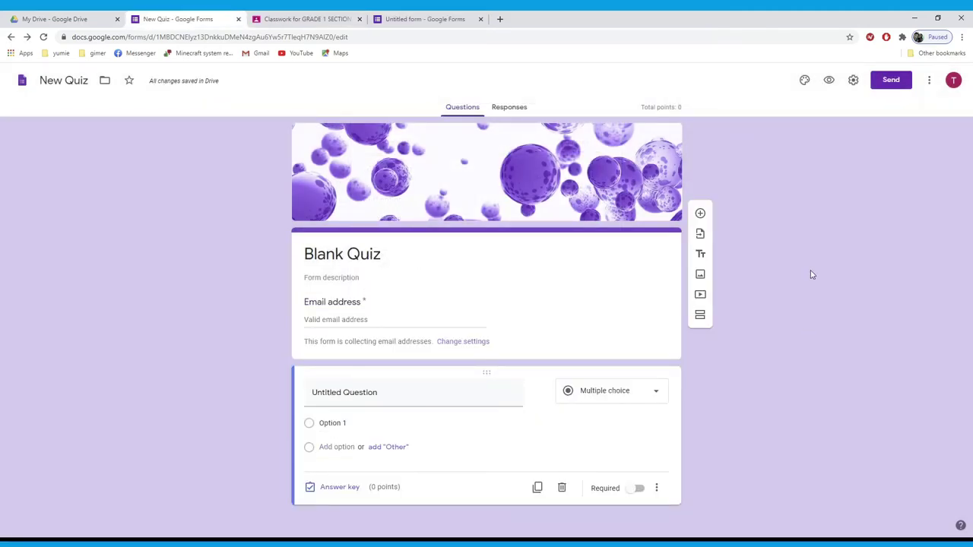
# Review the email, link and embed HTML options for sending the form, without sending it
pyautogui.click(891, 82)
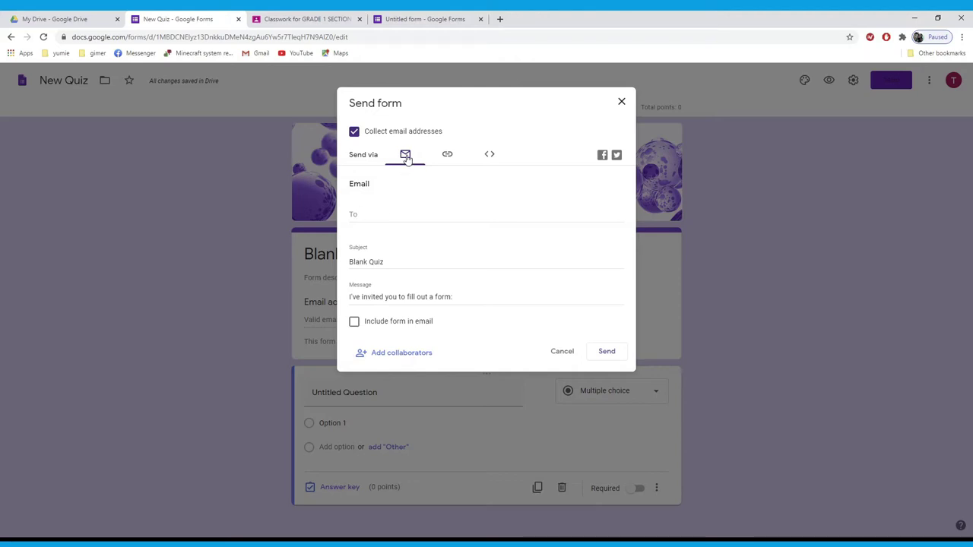
pyautogui.click(447, 158)
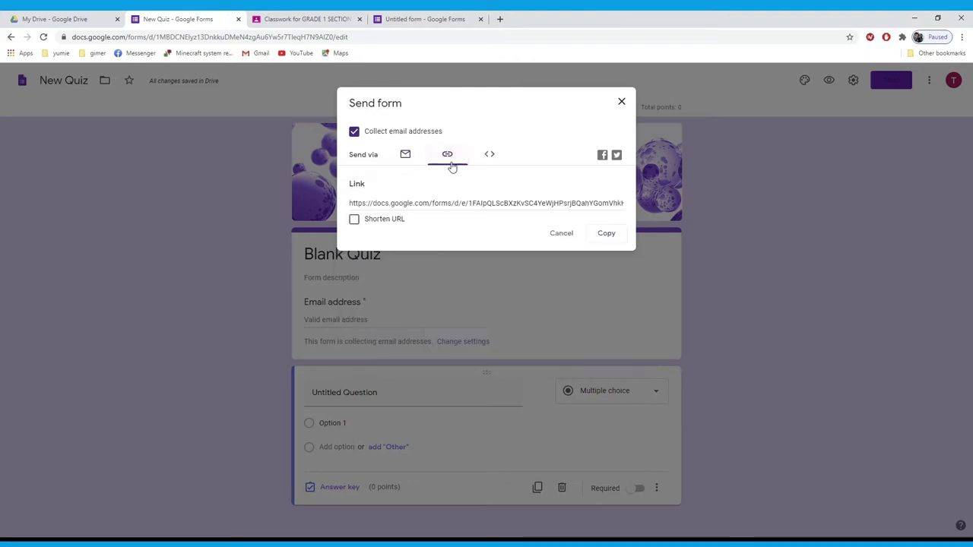
pyautogui.click(491, 158)
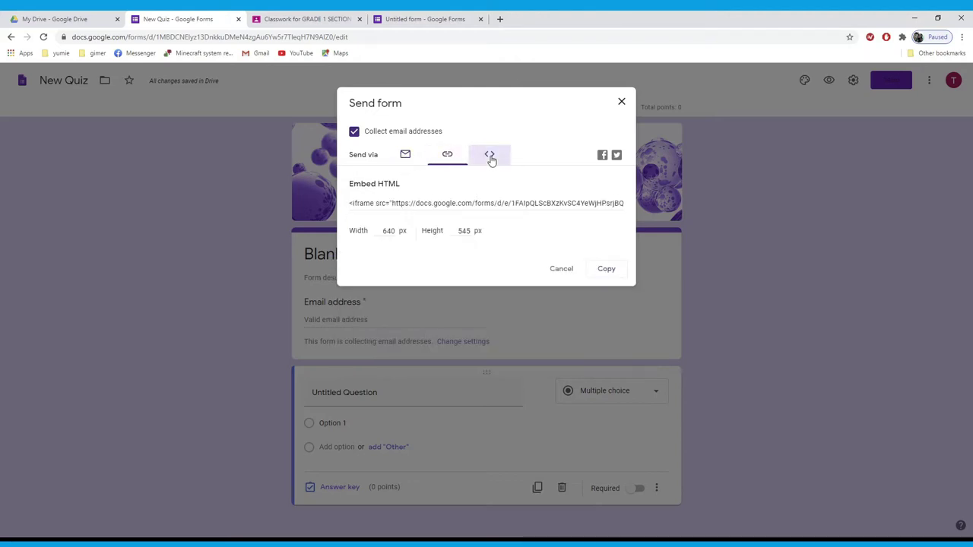
pyautogui.click(446, 162)
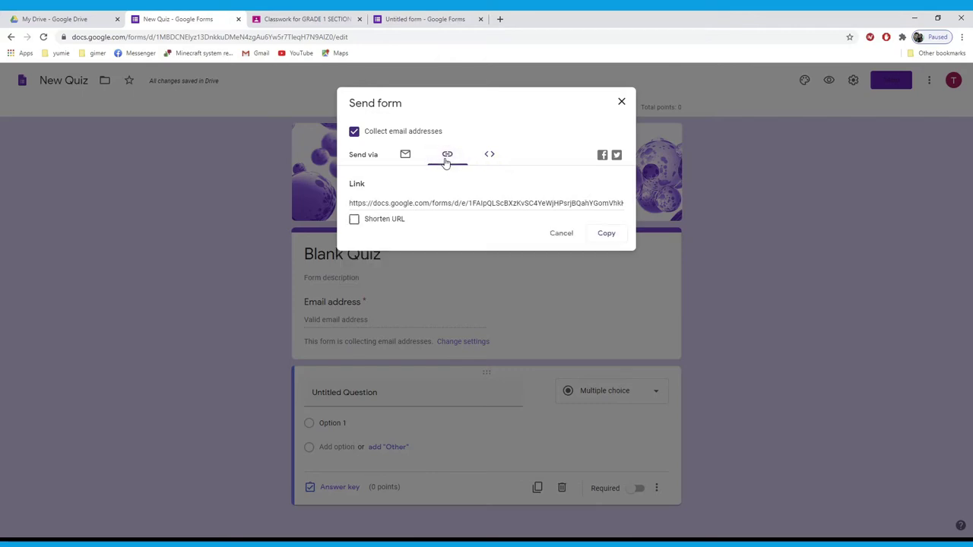
pyautogui.click(407, 156)
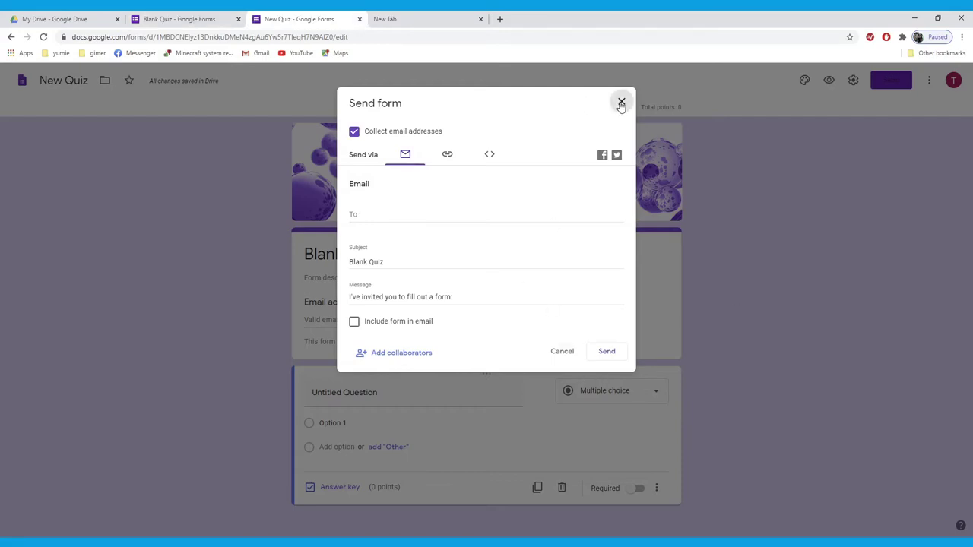
pyautogui.click(620, 101)
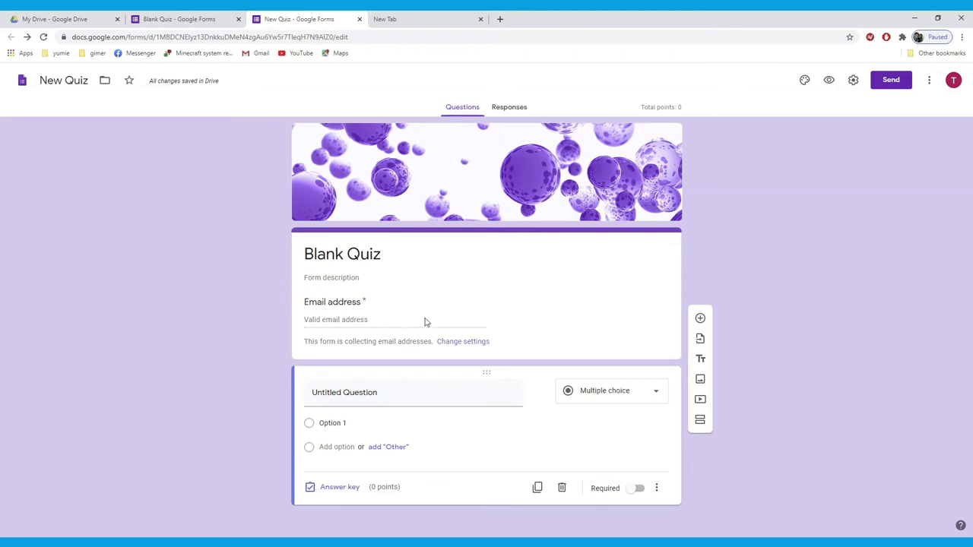
# Turn off the collection of email addresses in the form's general settings and save
pyautogui.click(852, 84)
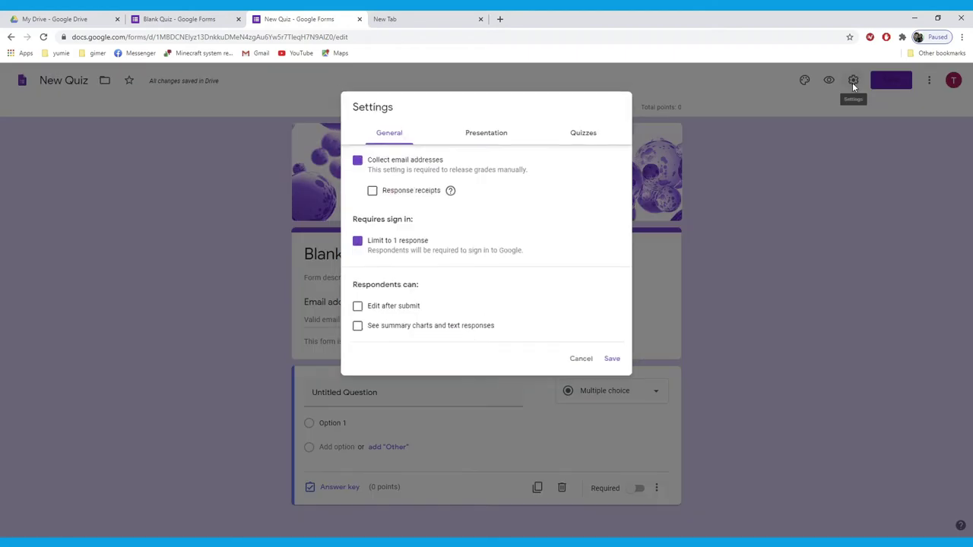
pyautogui.click(354, 160)
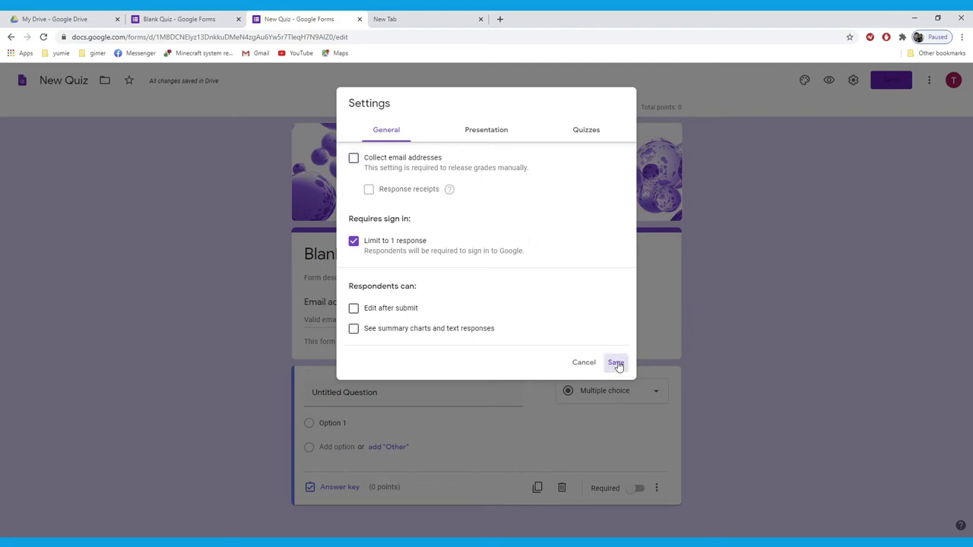
pyautogui.click(615, 364)
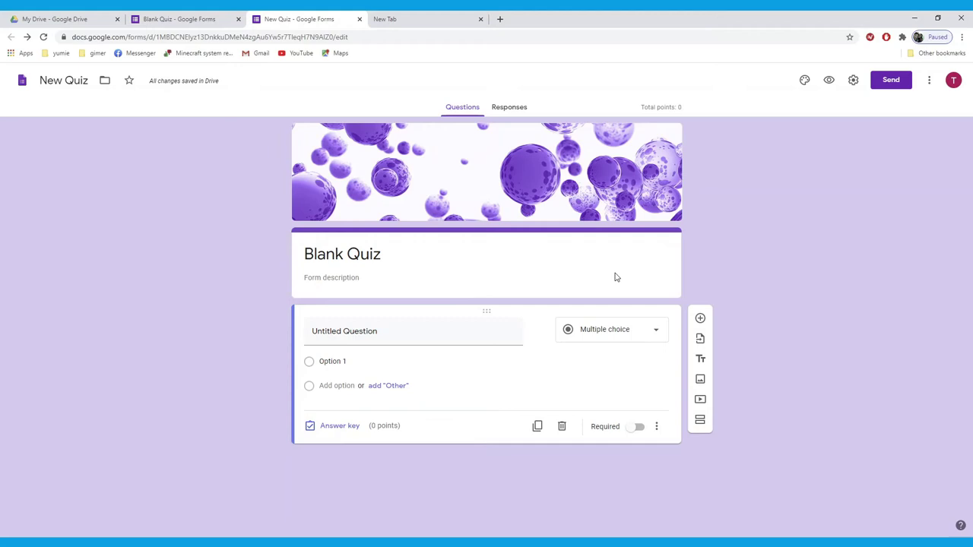
# Retitle the form as INFO and enter desc as its description
pyautogui.click(368, 255)
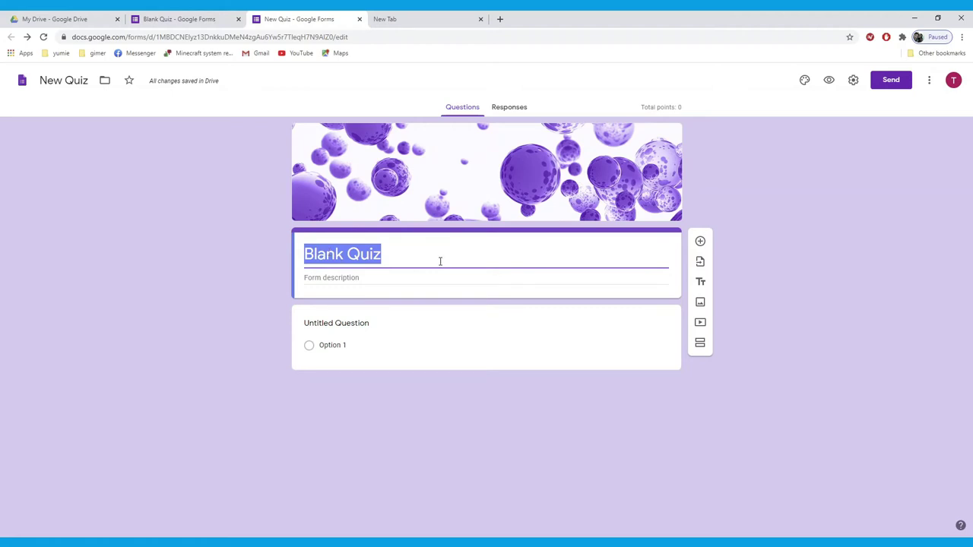
pyautogui.write('INFO')
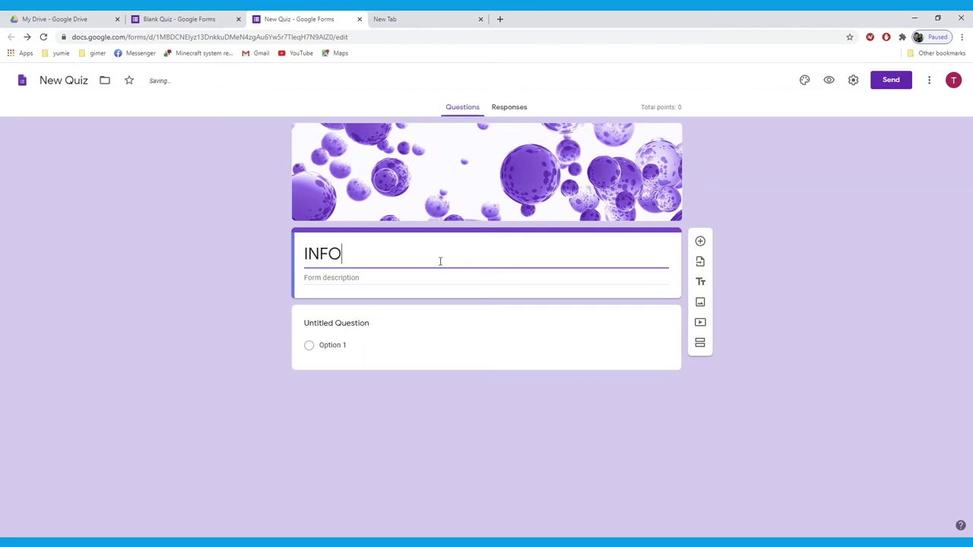
pyautogui.click(432, 277)
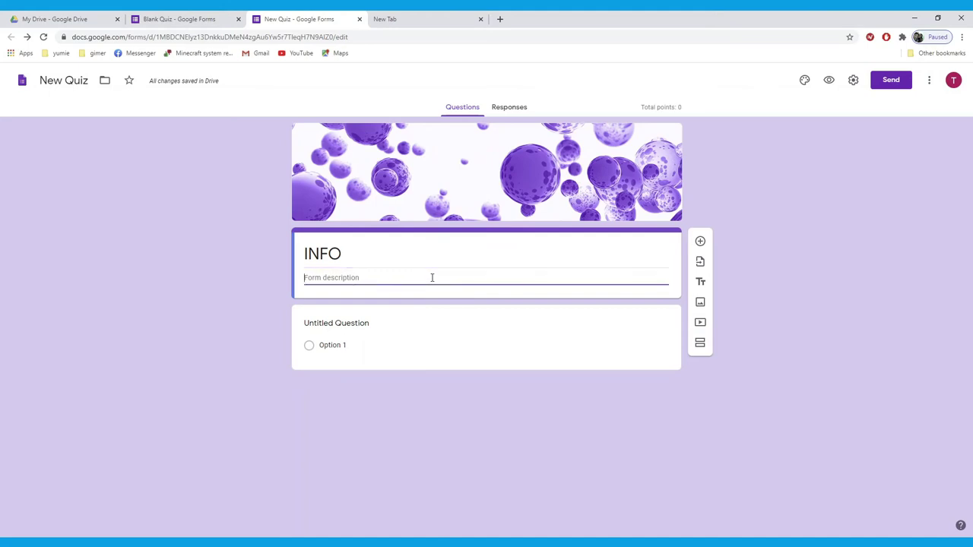
pyautogui.write('desc')
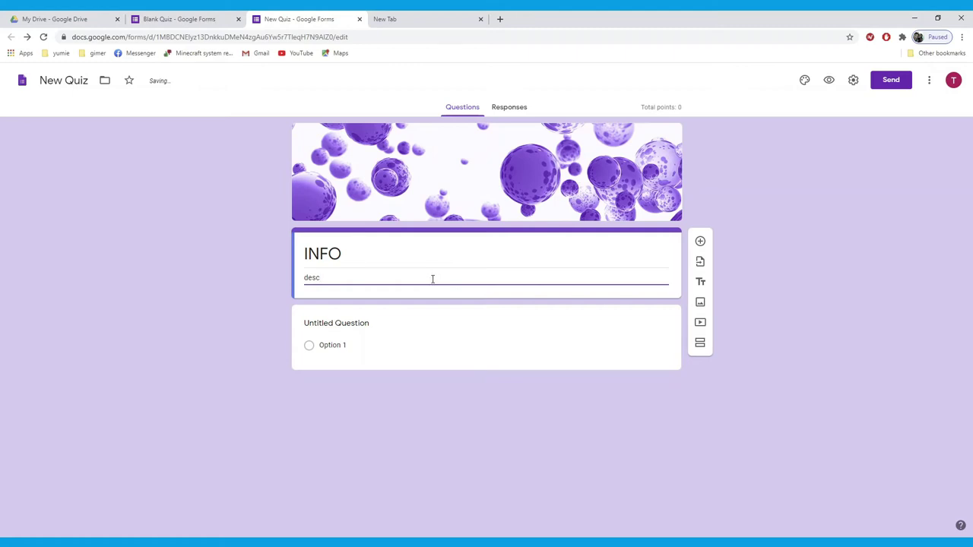
# Name the first question NAME, make it a short answer question and mark it as required
pyautogui.click(475, 345)
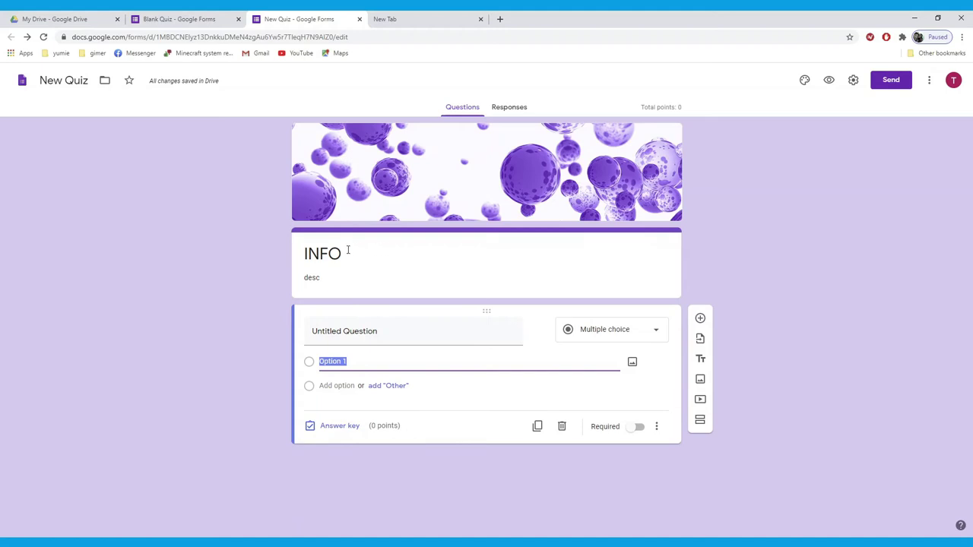
pyautogui.click(451, 335)
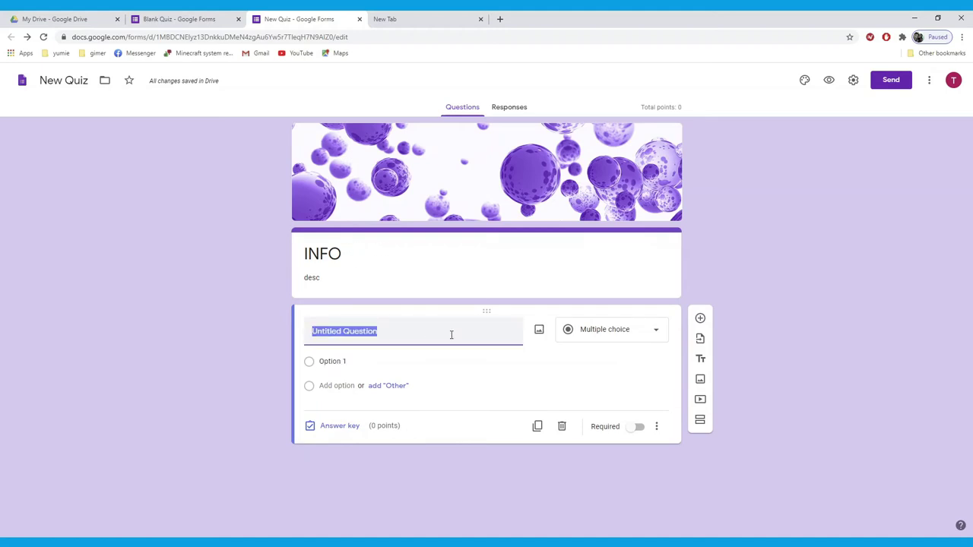
pyautogui.write('NA')
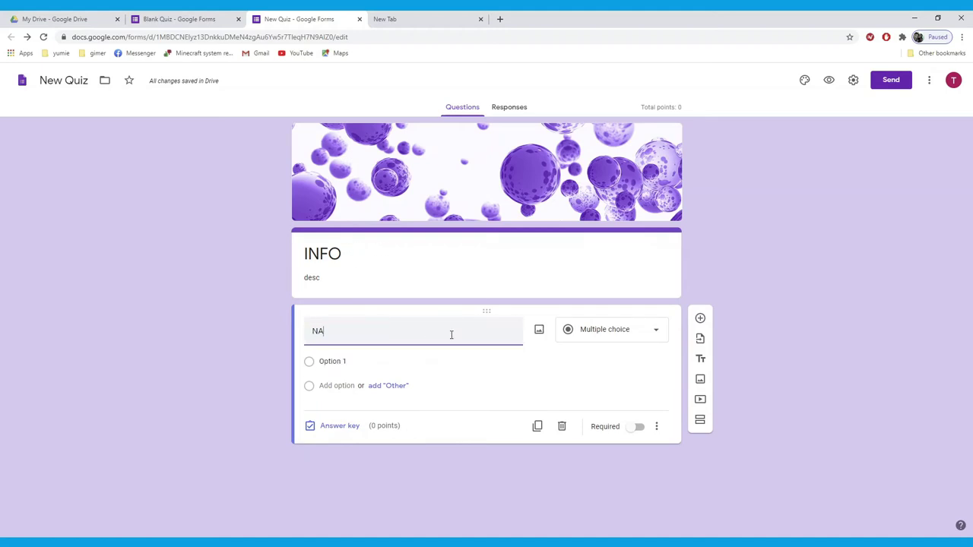
pyautogui.write('ME')
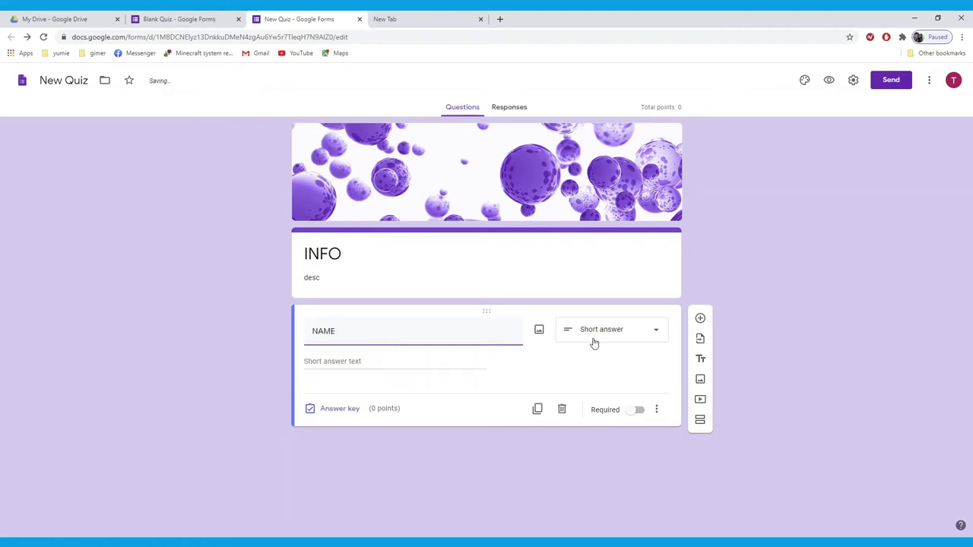
pyautogui.click(657, 334)
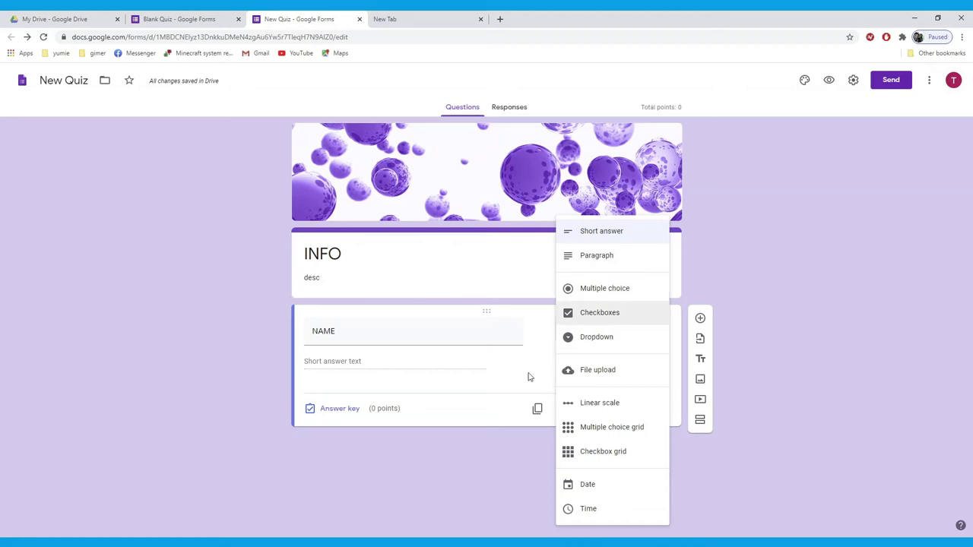
pyautogui.click(605, 239)
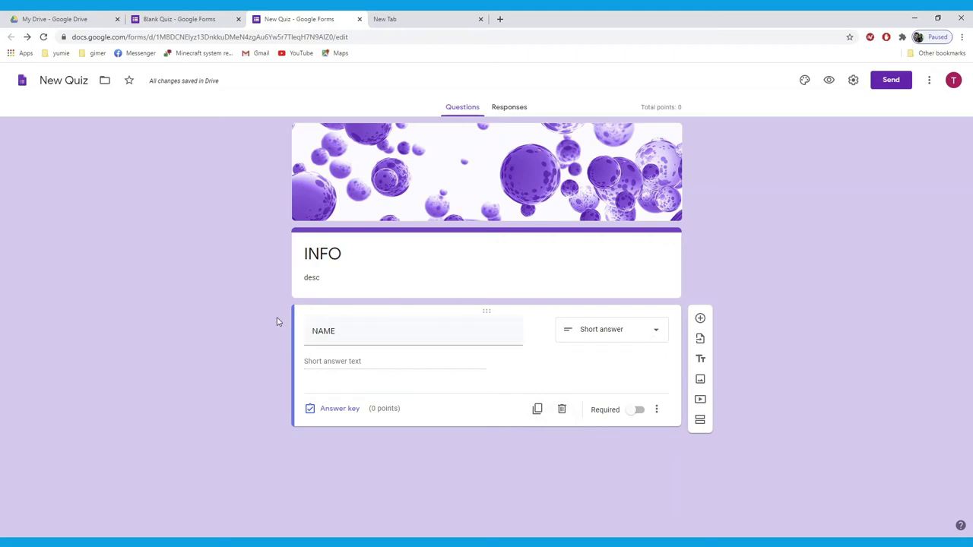
pyautogui.click(640, 410)
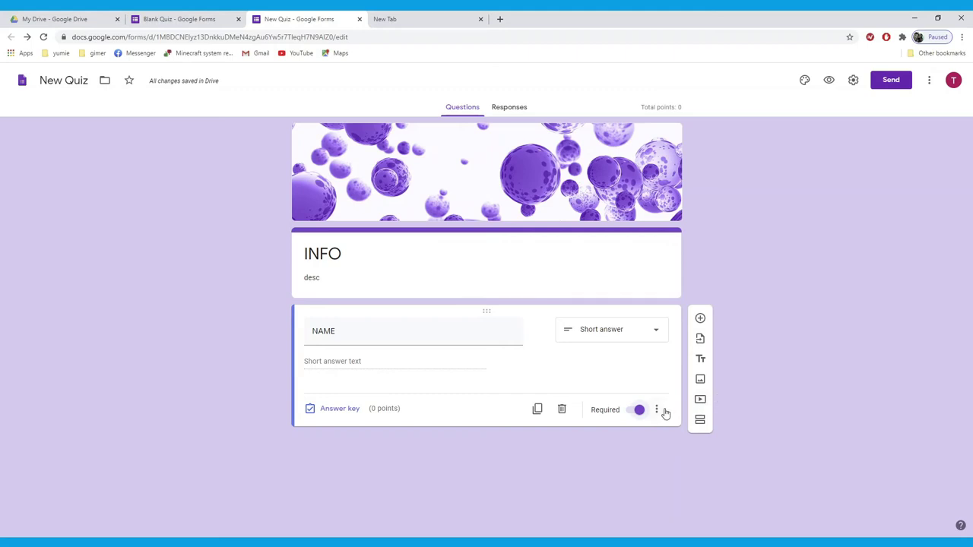
# Duplicate the NAME question and title the copy GENDER
pyautogui.click(702, 322)
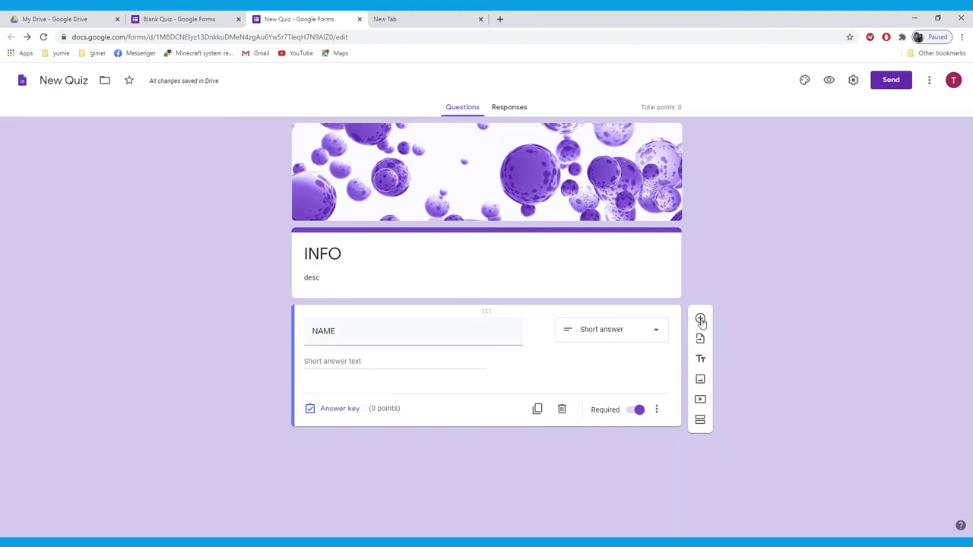
pyautogui.click(538, 411)
pyautogui.click(540, 411)
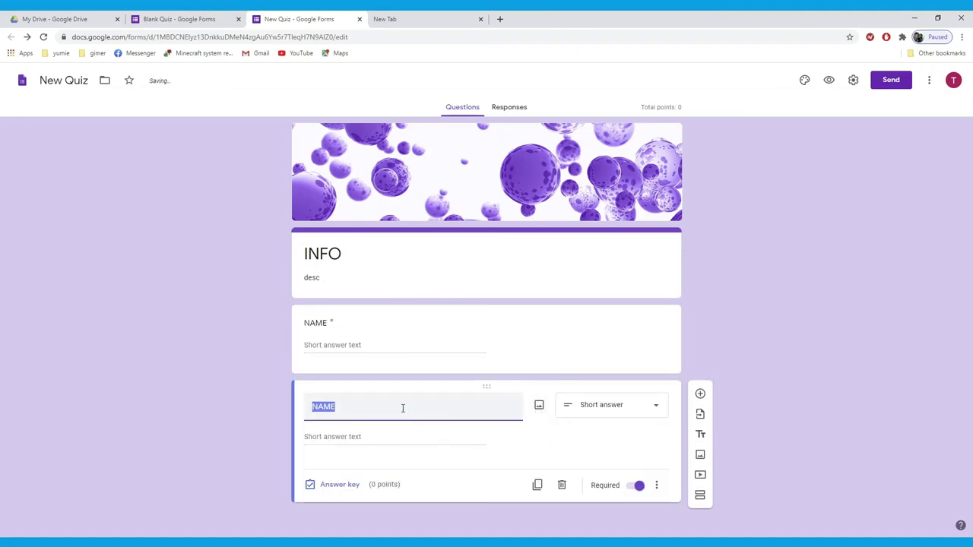
pyautogui.write('g')
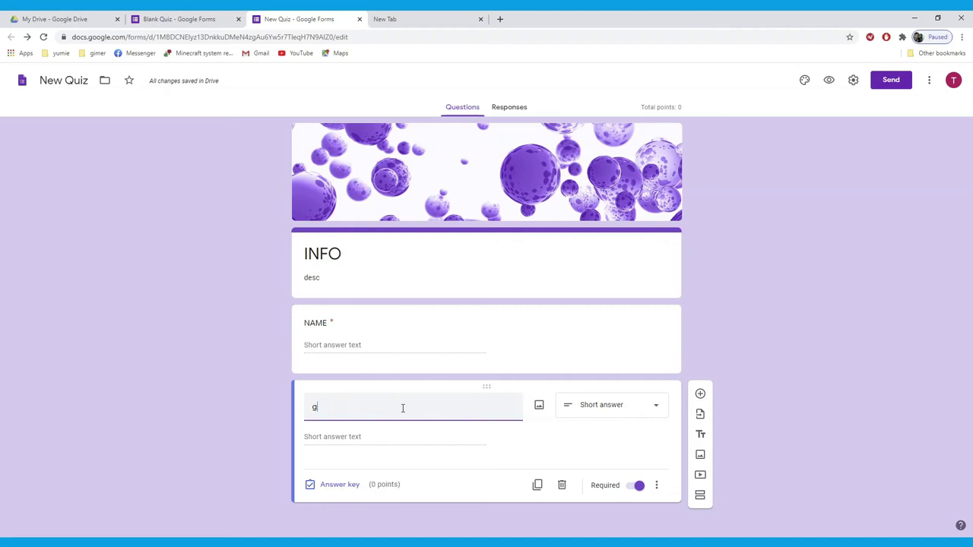
pyautogui.write('nde')
pyautogui.press('BackSpace')
pyautogui.press('BackSpace')
pyautogui.press('BackSpace')
pyautogui.press('BackSpace')
pyautogui.write('GENDER')
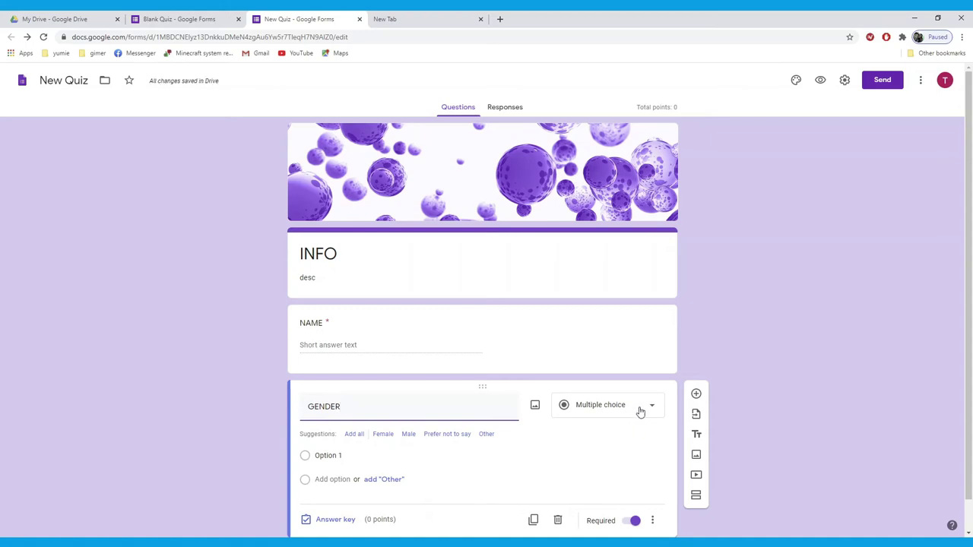
# Add the suggested options Female and Male to the GENDER question and change its type to dropdown
pyautogui.click(384, 438)
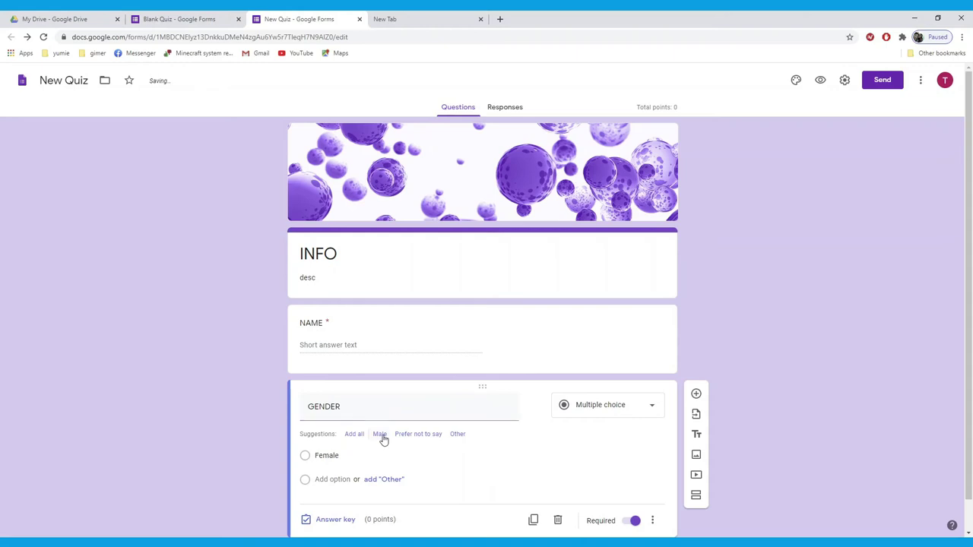
pyautogui.click(380, 438)
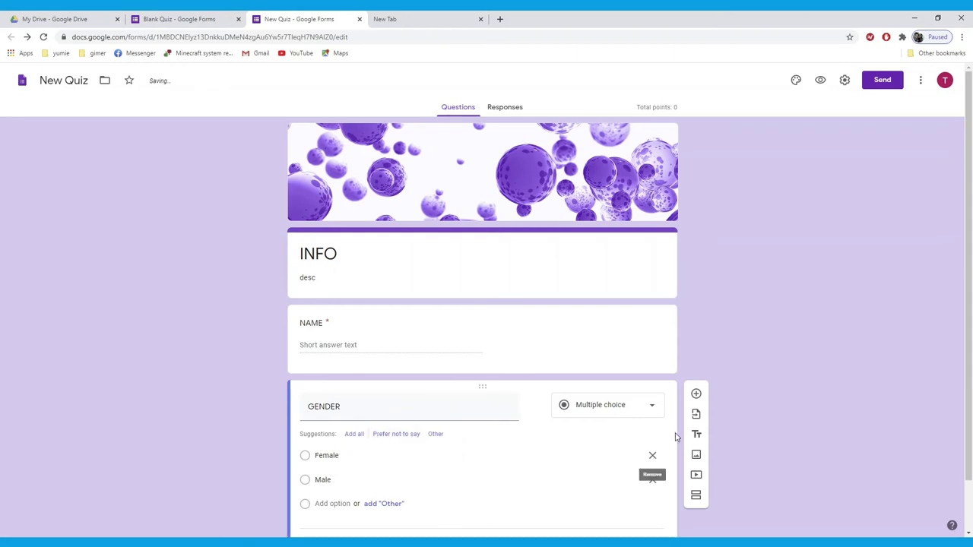
pyautogui.click(658, 409)
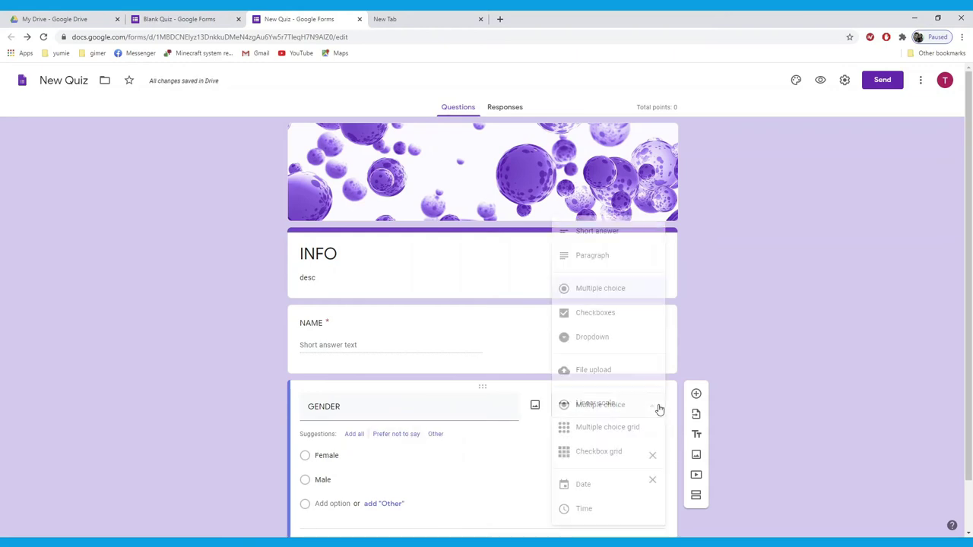
pyautogui.click(583, 345)
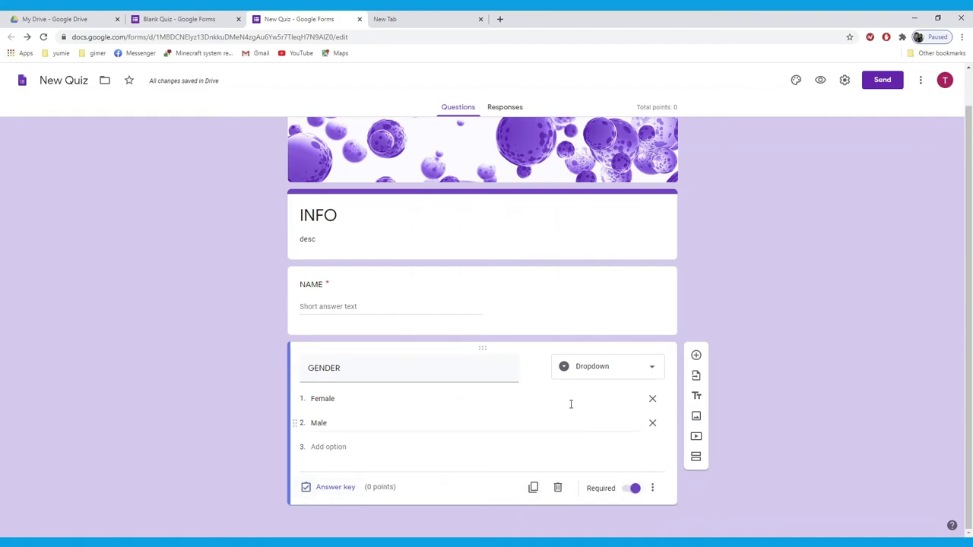
# Add a new section to the form below the GENDER question
pyautogui.click(575, 299)
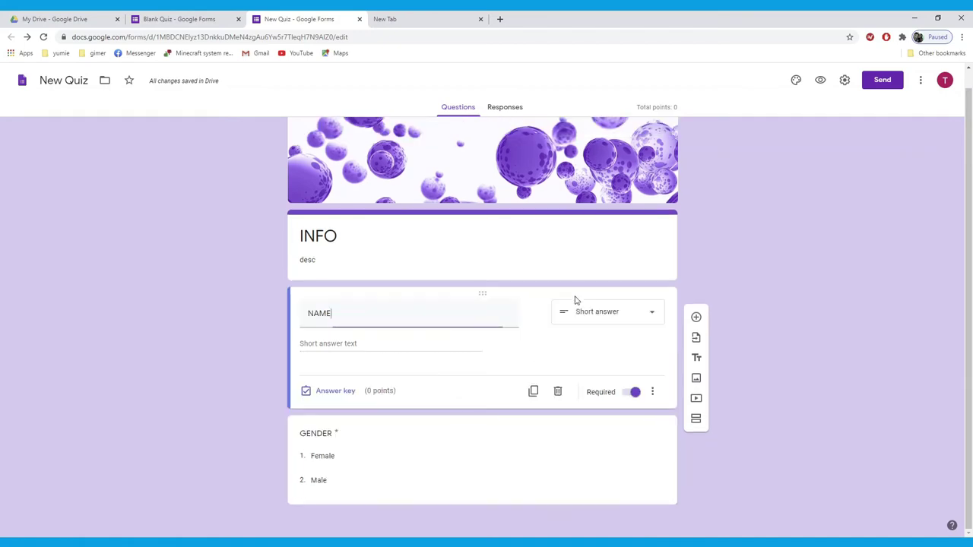
pyautogui.click(567, 478)
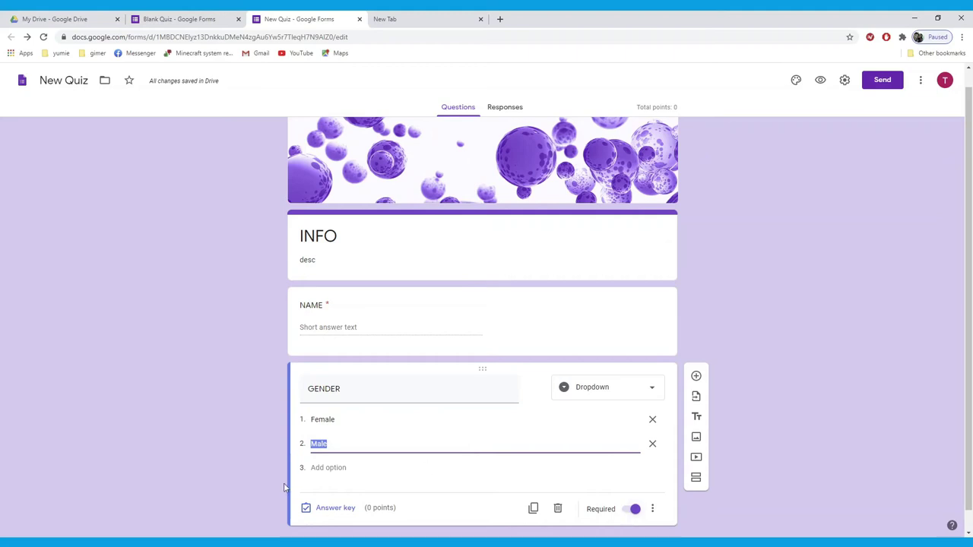
pyautogui.scroll(-1, 586, 458)
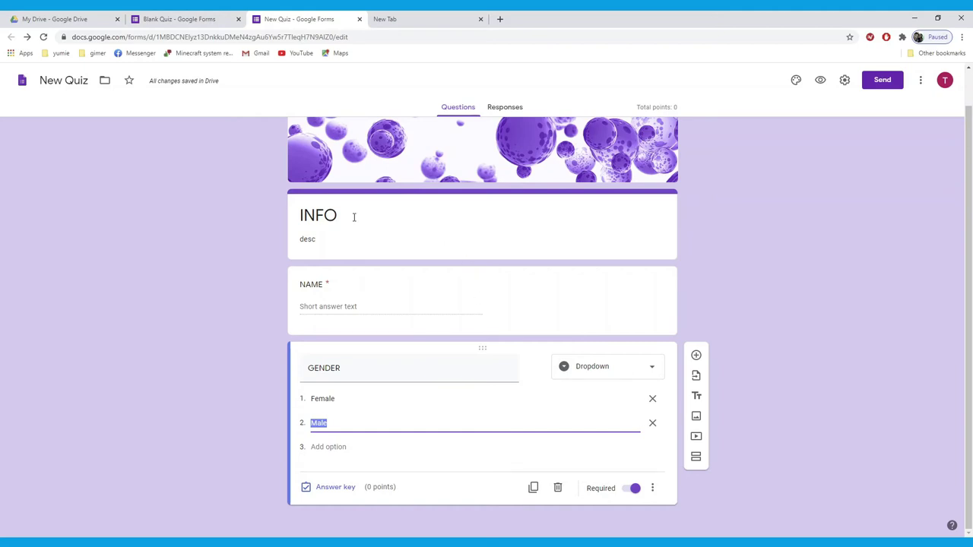
pyautogui.click(696, 456)
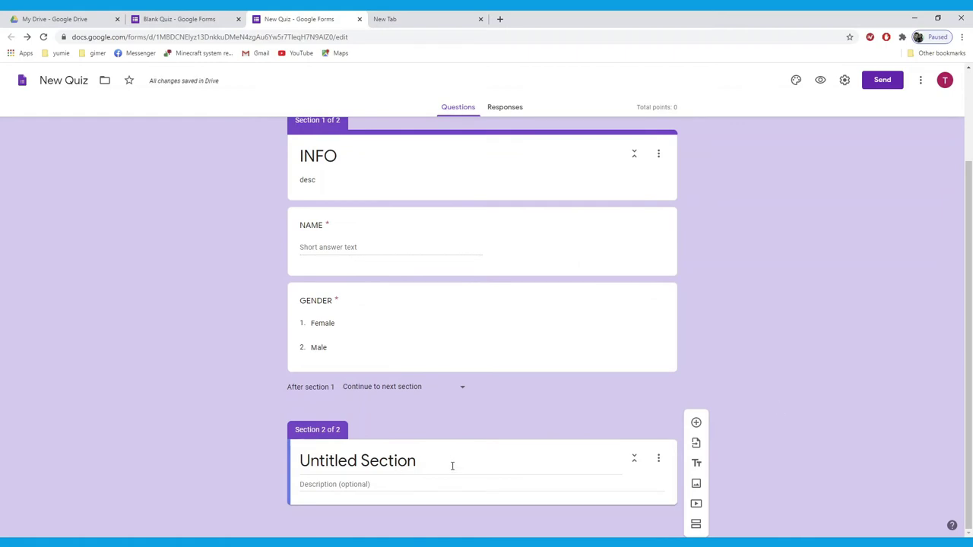
# Title the second section SOLVE
pyautogui.click(451, 461)
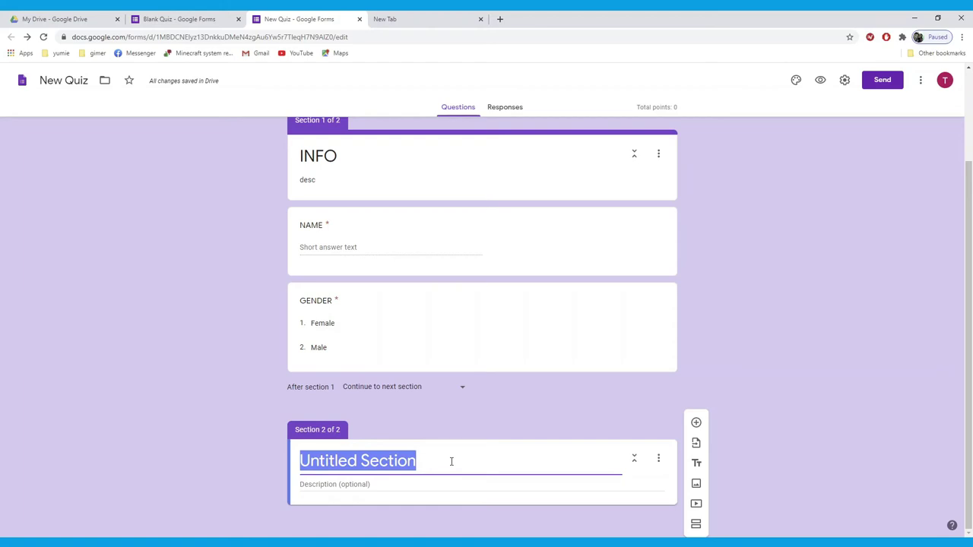
pyautogui.write('S')
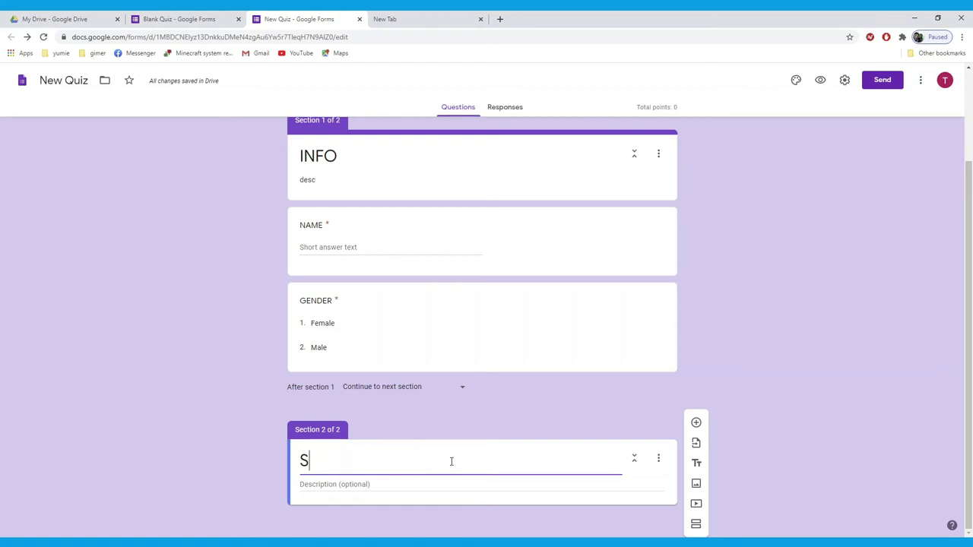
pyautogui.write('OLVE')
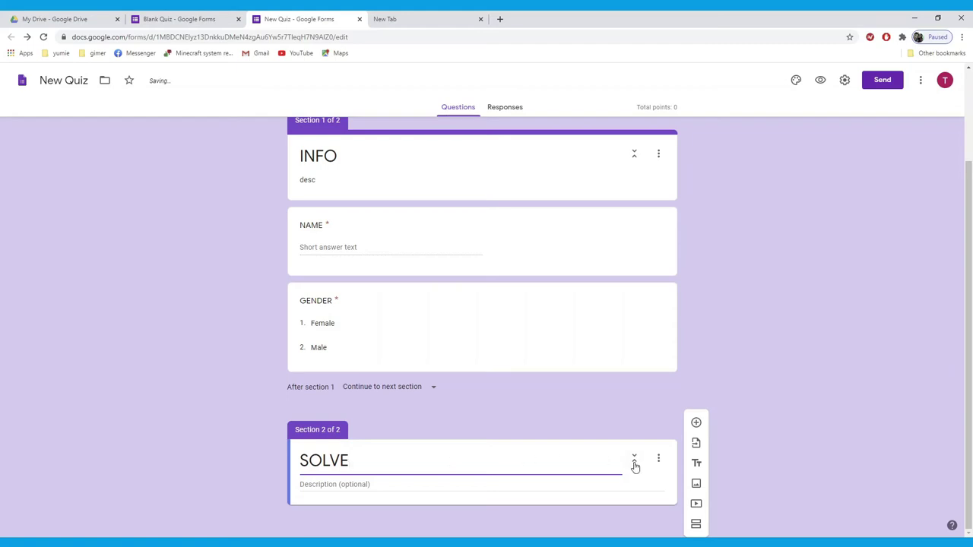
pyautogui.click(355, 484)
pyautogui.doubleClick(463, 456)
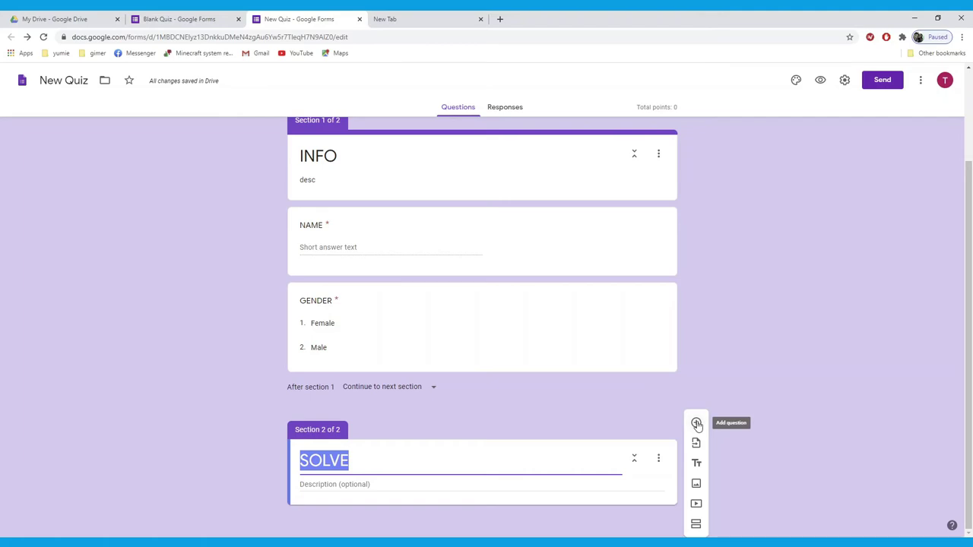
# Add a multiple choice question titled 1+1 to the SOLVE section
pyautogui.click(697, 424)
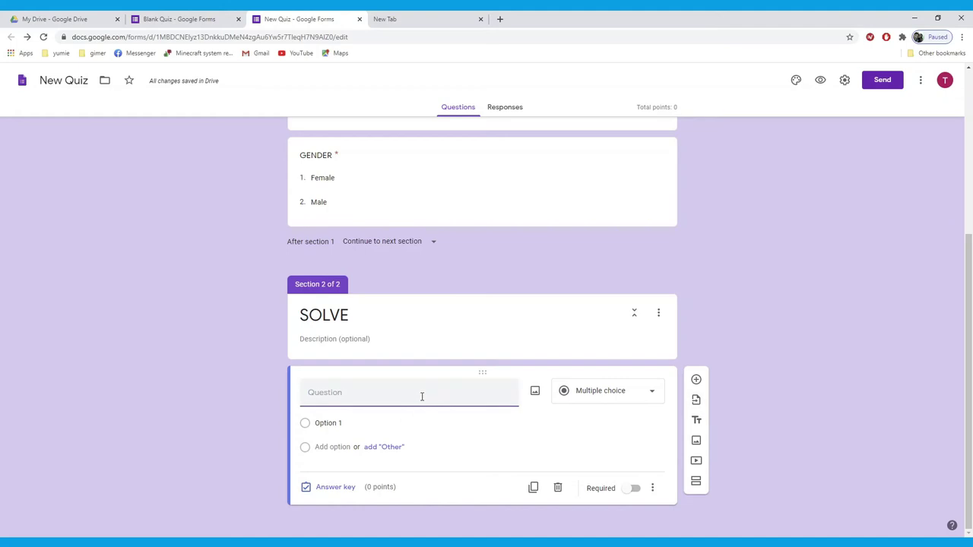
pyautogui.write('1+1')
pyautogui.click(649, 394)
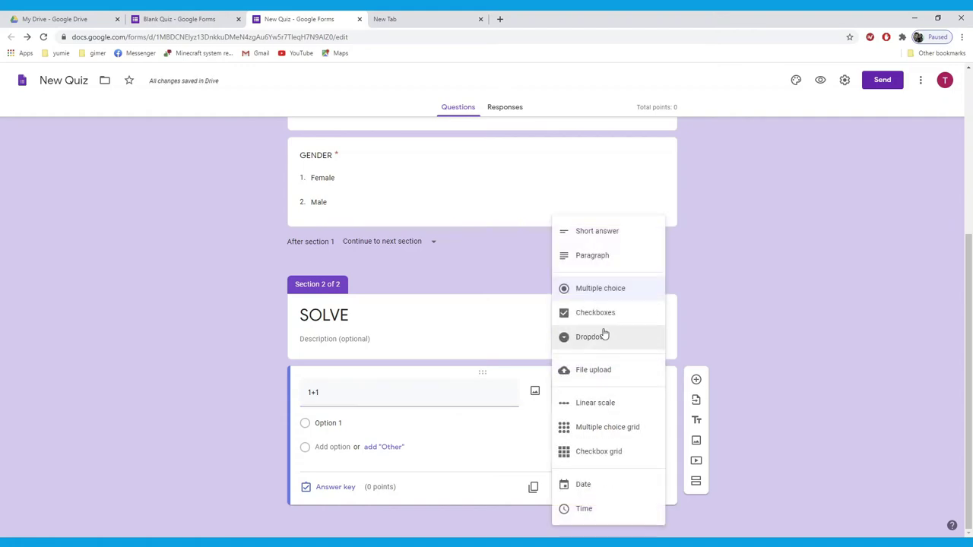
pyautogui.click(604, 299)
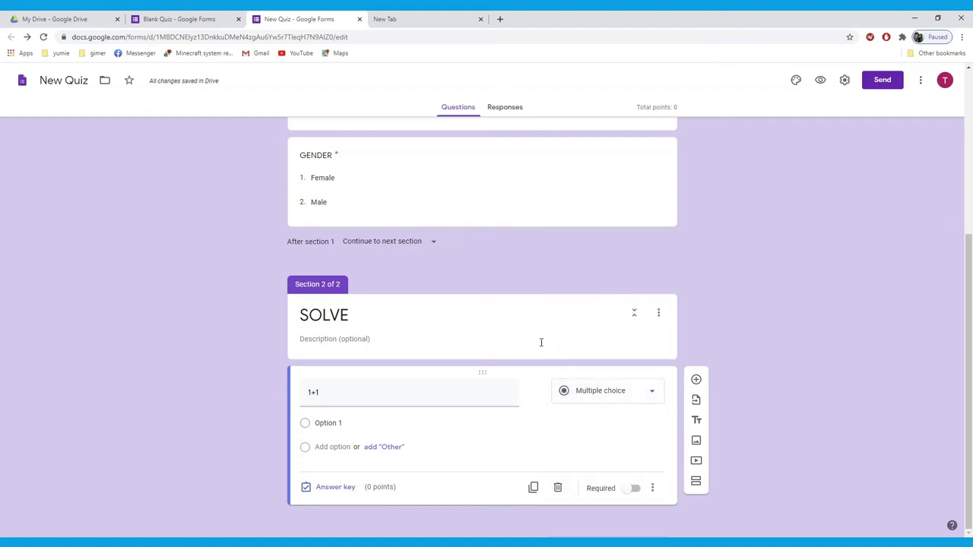
# Give the 1+1 question the answer options 1, 2, 3 and 4
pyautogui.click(339, 424)
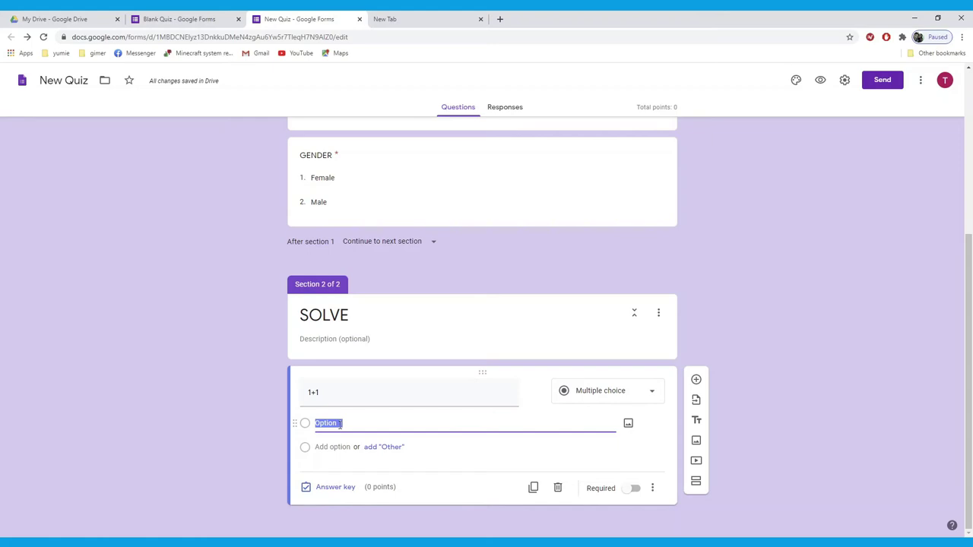
pyautogui.write('1')
pyautogui.press('Return')
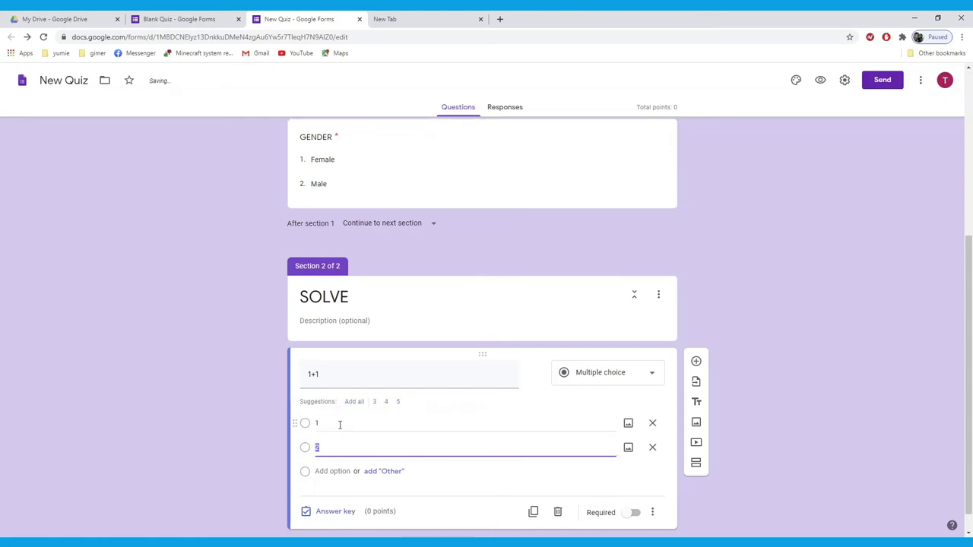
pyautogui.press('Return')
pyautogui.press('Return')
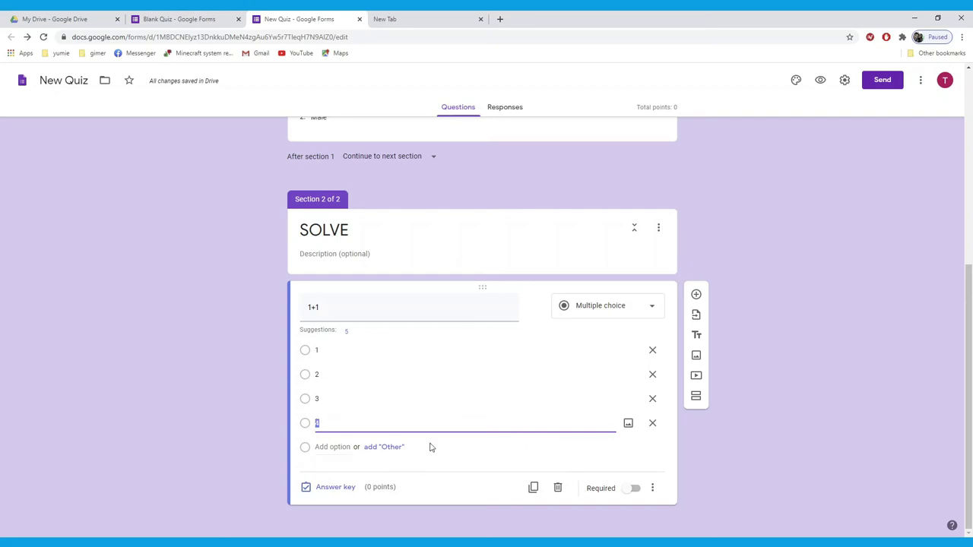
# Set 2 as the correct answer to 1+1, worth 1 point, and mark the question as required
pyautogui.click(335, 487)
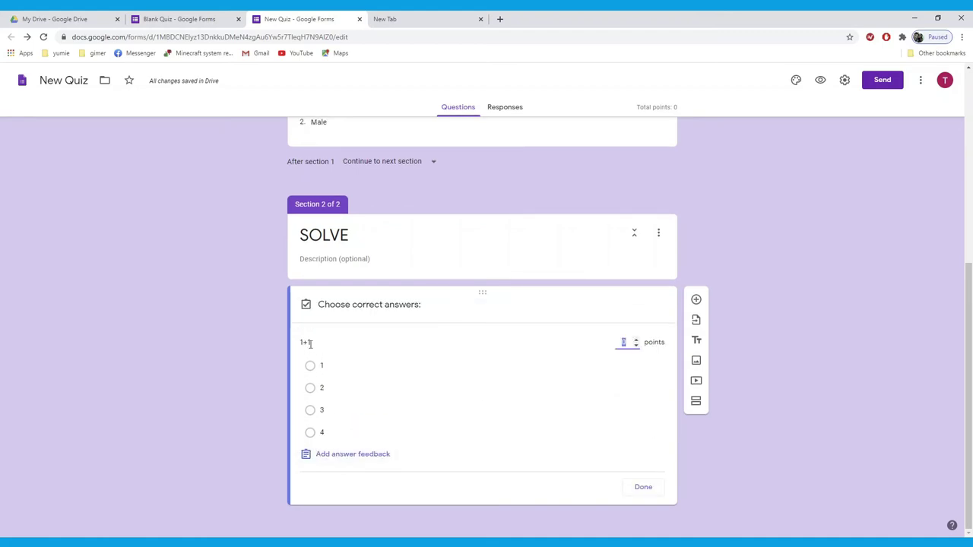
pyautogui.click(311, 388)
pyautogui.click(637, 343)
pyautogui.click(644, 488)
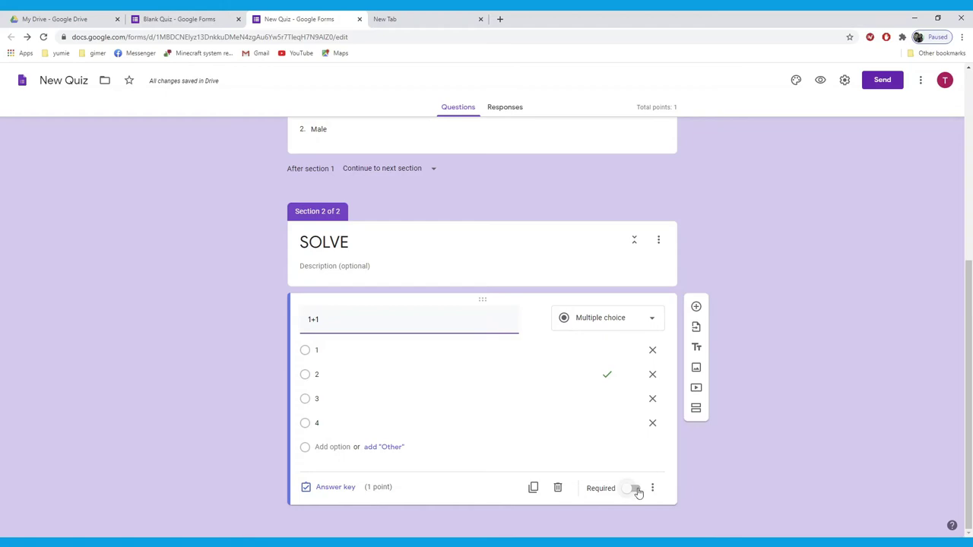
pyautogui.click(635, 490)
# Add a multiple choice question titled 2+2 below 1+1, with the options 2, 4, 6 and 8
pyautogui.click(697, 307)
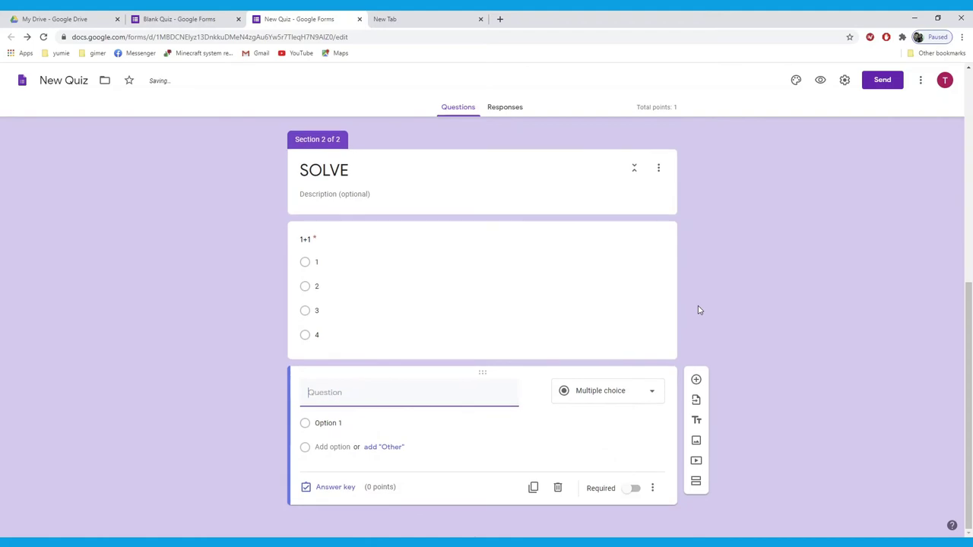
pyautogui.write('2+2')
pyautogui.click(322, 424)
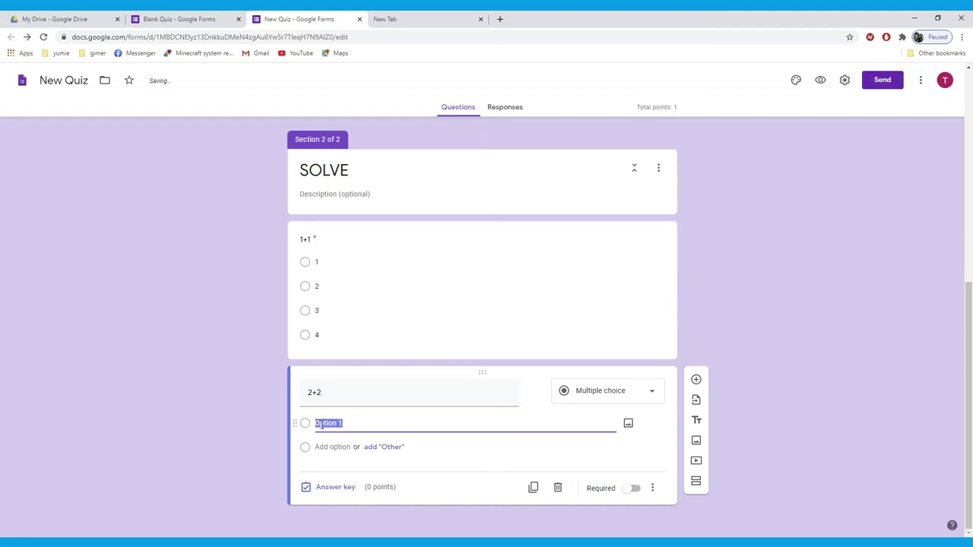
pyautogui.write('2')
pyautogui.press('Return')
pyautogui.write('4')
pyautogui.press('Return')
pyautogui.write('6')
pyautogui.press('Return')
pyautogui.write('8')
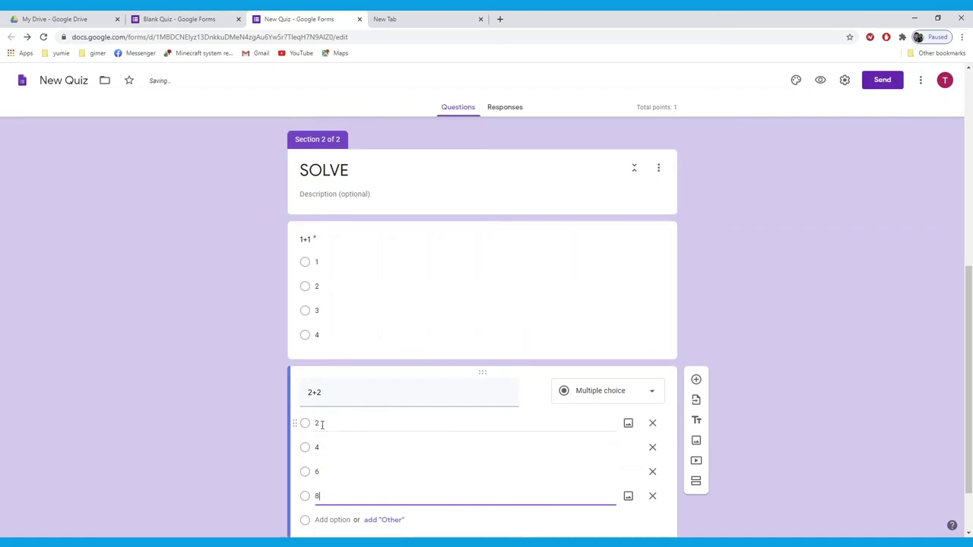
# Set 4 as the correct answer to the 2+2 question and make it worth 1 point
pyautogui.scroll(-2, 357, 453)
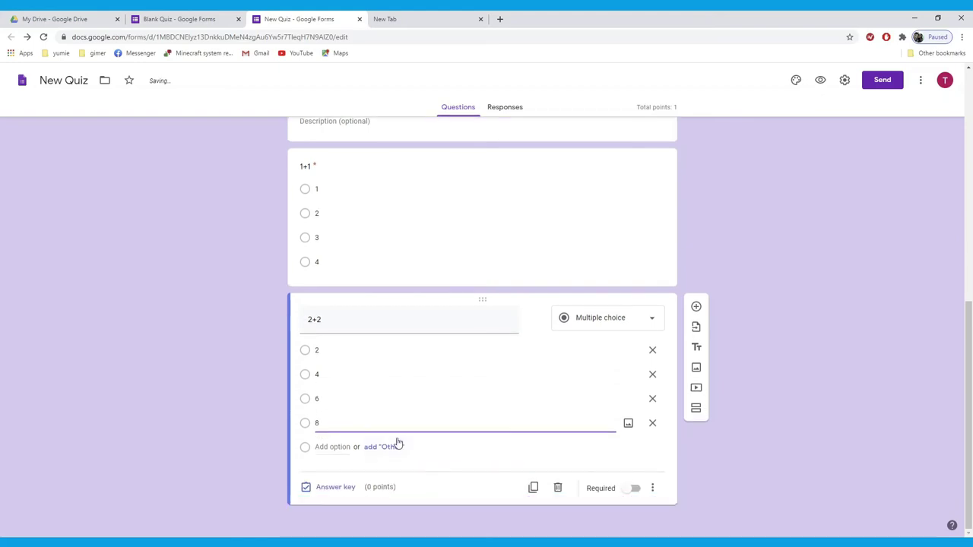
pyautogui.click(328, 491)
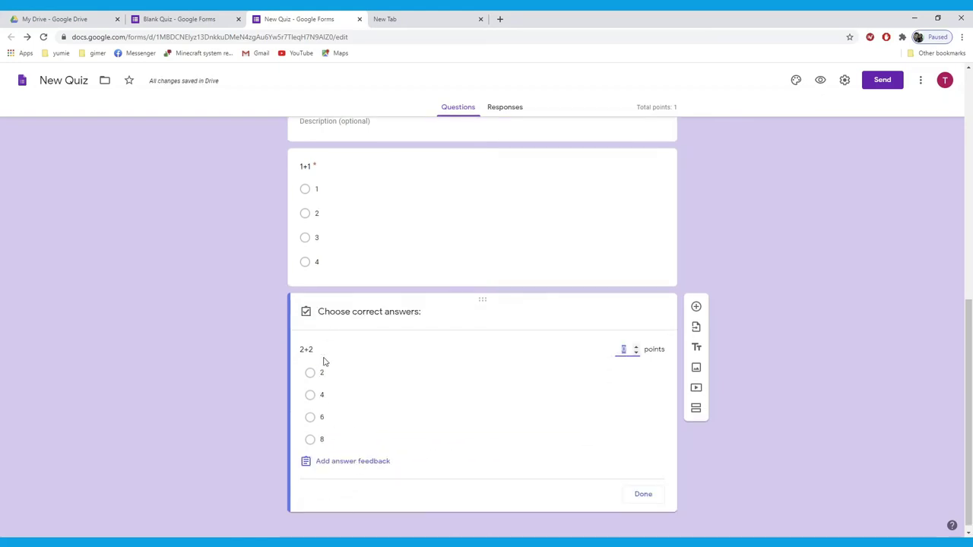
pyautogui.click(311, 397)
pyautogui.click(637, 346)
pyautogui.click(644, 496)
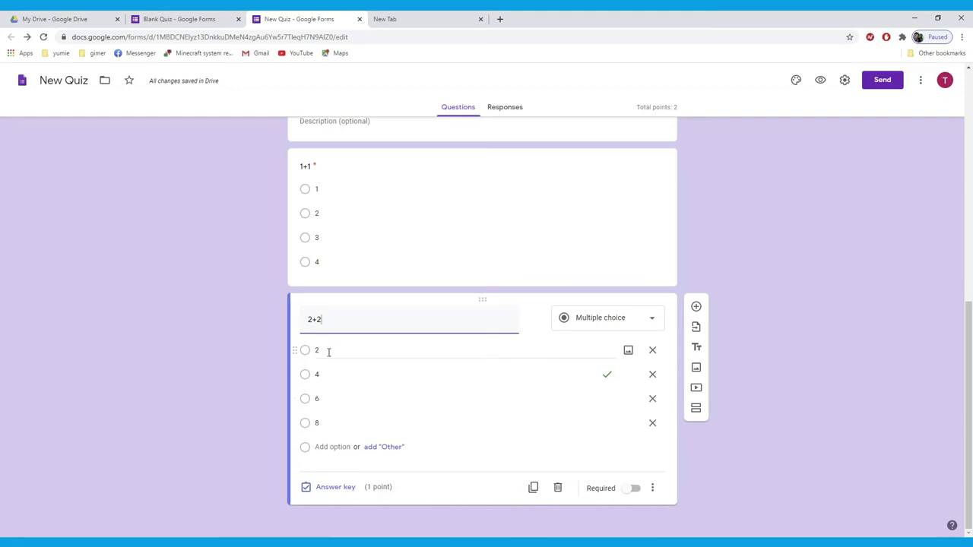
# Duplicate the 2+2 question and title the copy 3+3
pyautogui.click(533, 488)
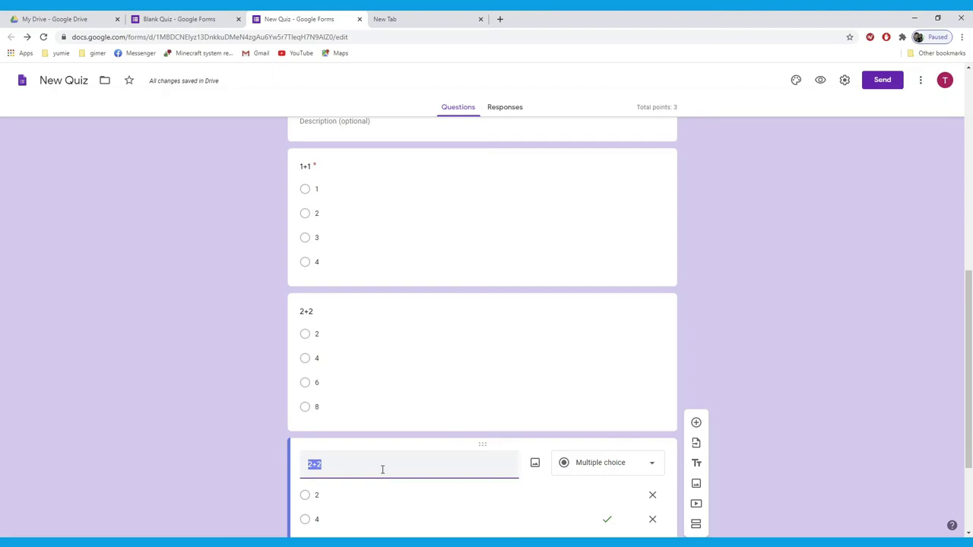
pyautogui.write('3+3')
# Change the correct answer of the 3+3 question to 6 in its answer key
pyautogui.scroll(-2, 383, 469)
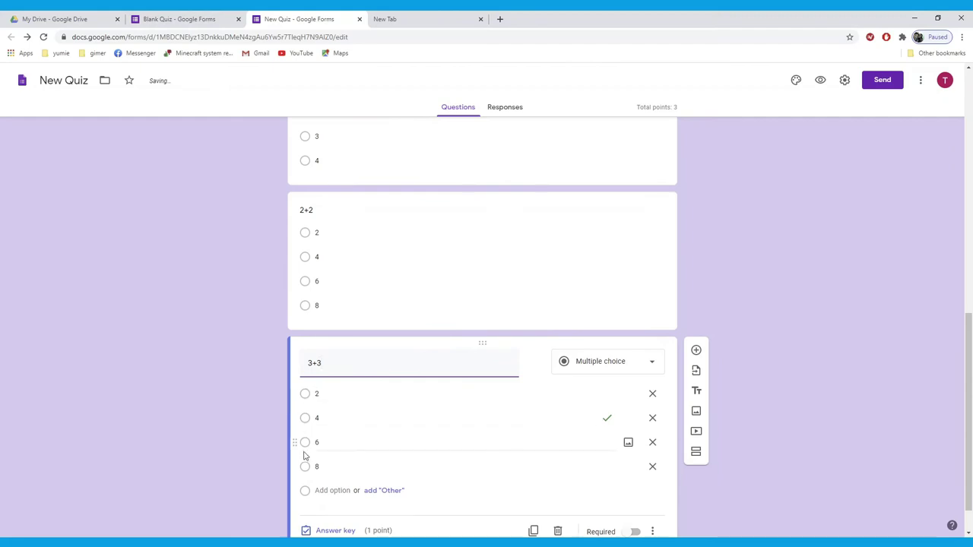
pyautogui.scroll(-1, 338, 517)
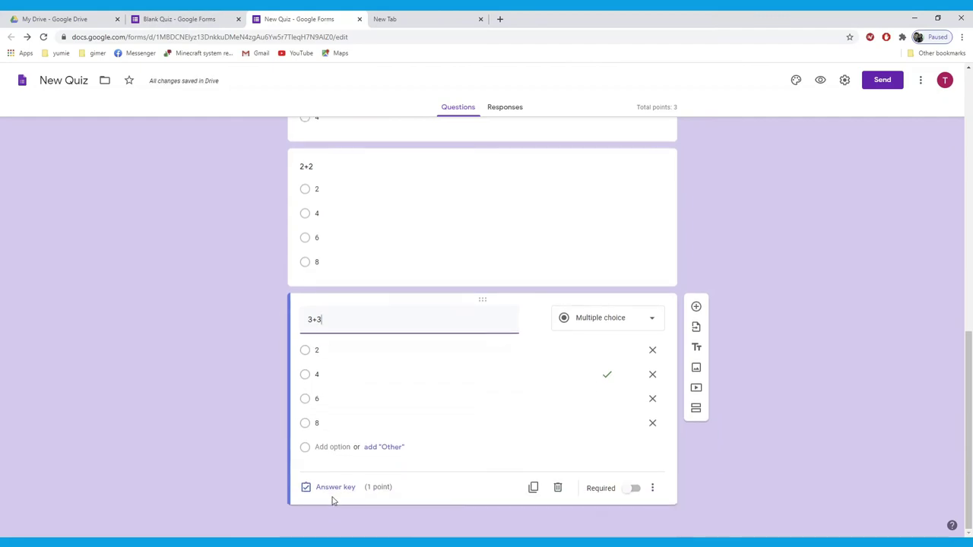
pyautogui.click(332, 494)
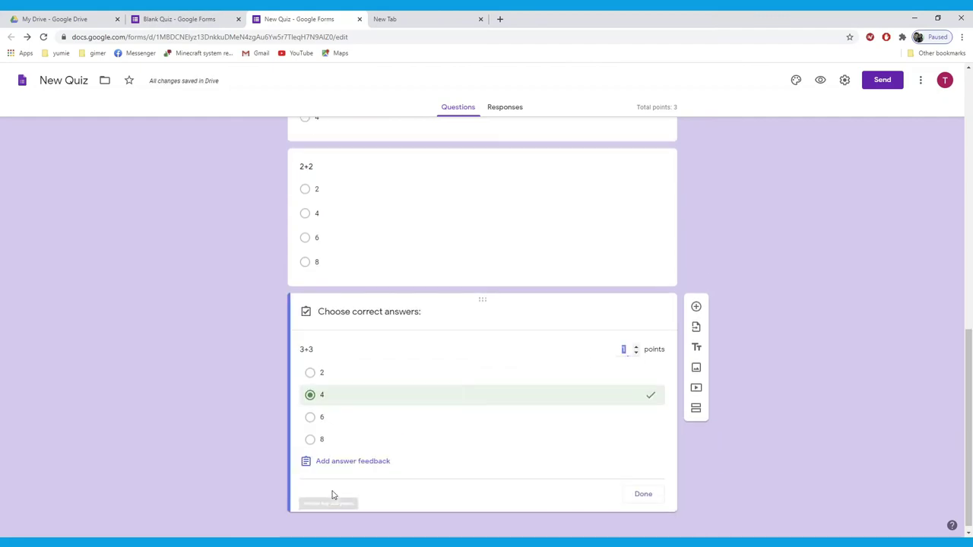
pyautogui.click(317, 401)
pyautogui.click(317, 401)
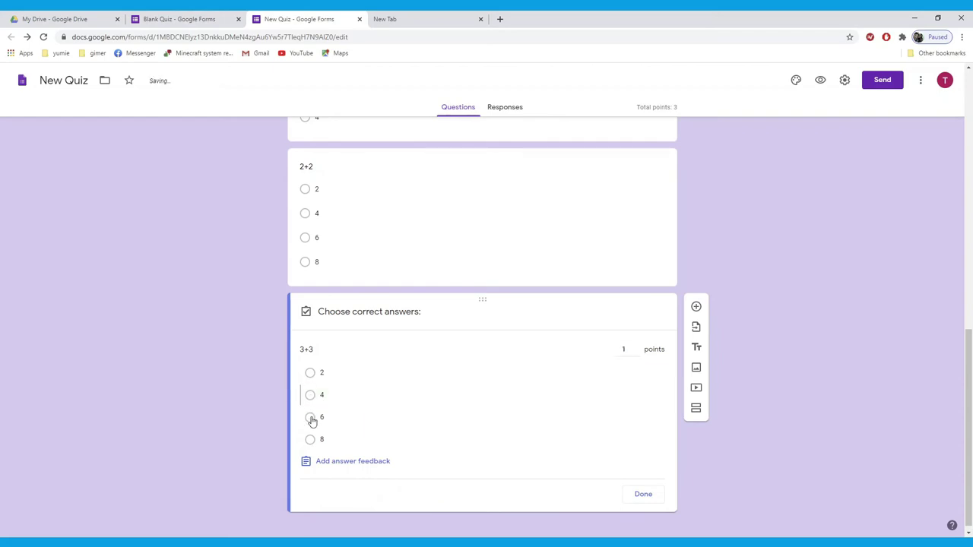
pyautogui.click(314, 418)
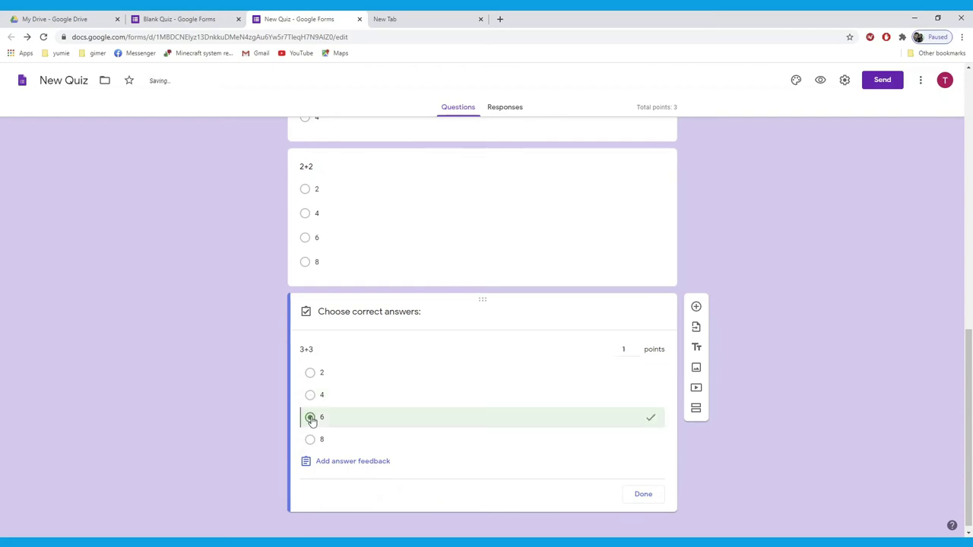
pyautogui.click(643, 496)
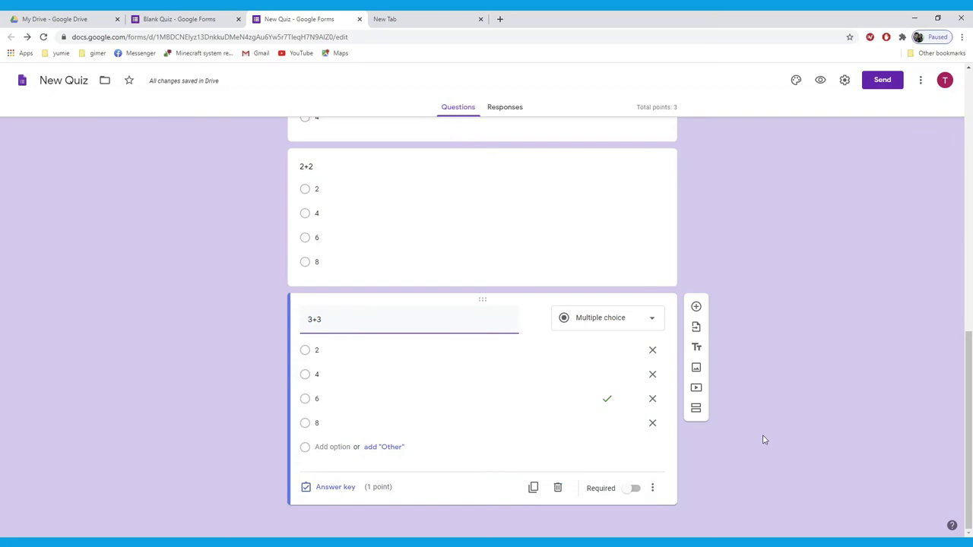
# Add a checkboxes question titled 4+4 below the 3+3 question
pyautogui.click(696, 308)
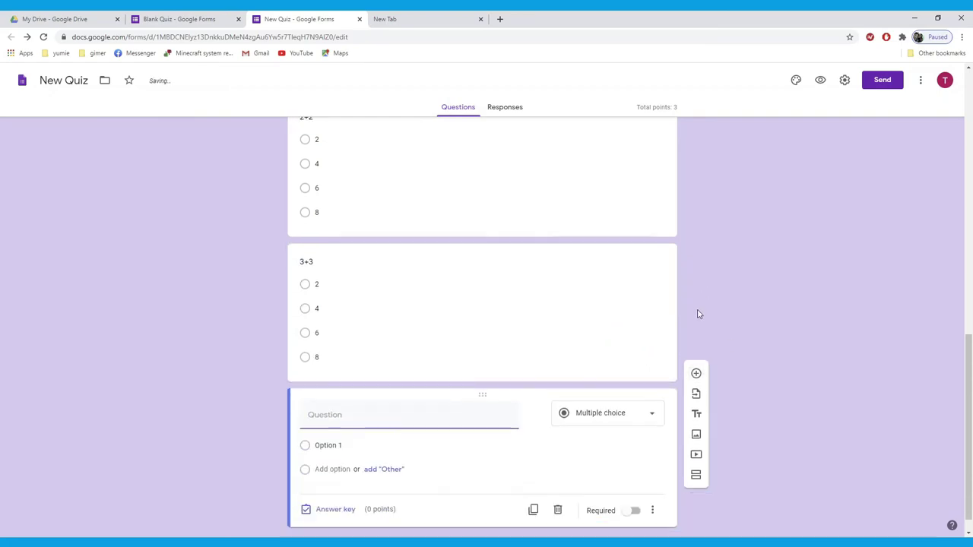
pyautogui.click(653, 396)
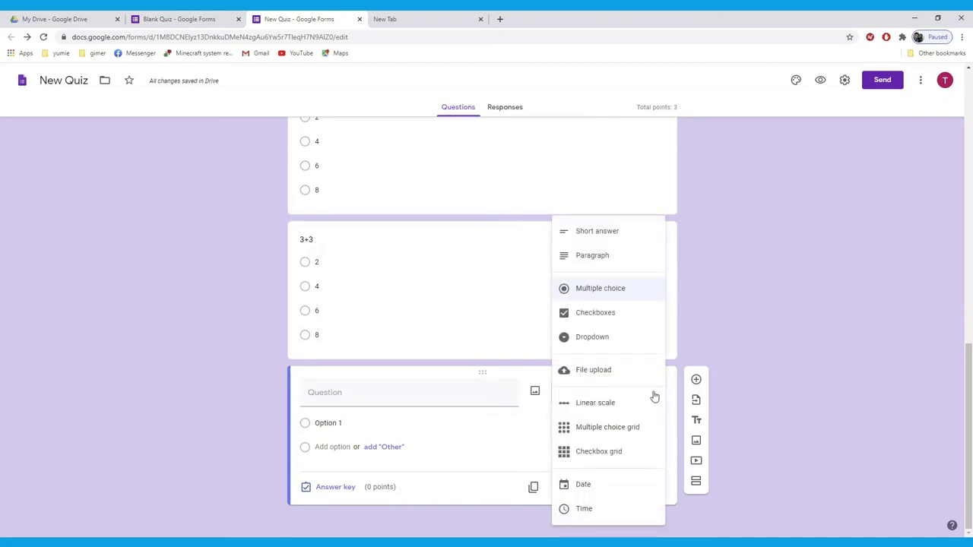
pyautogui.click(602, 314)
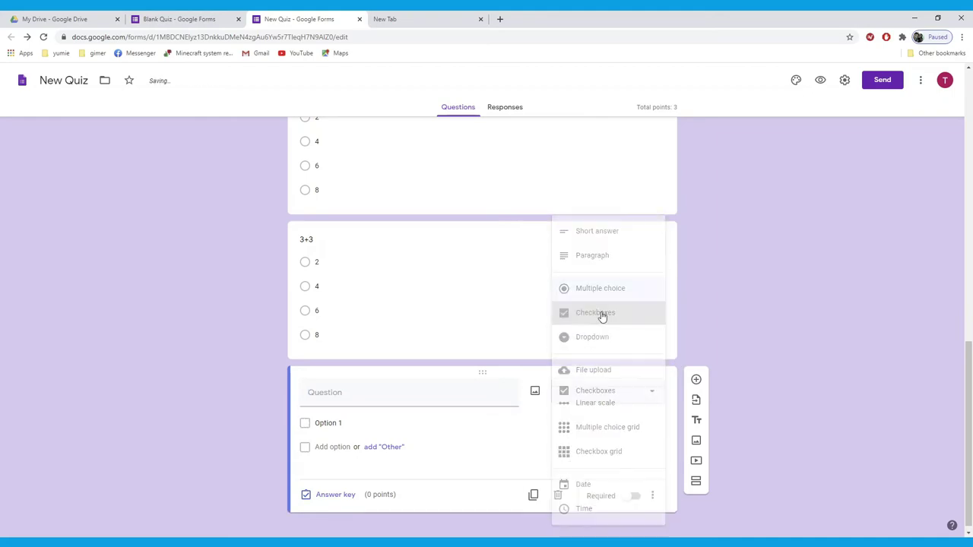
pyautogui.click(377, 392)
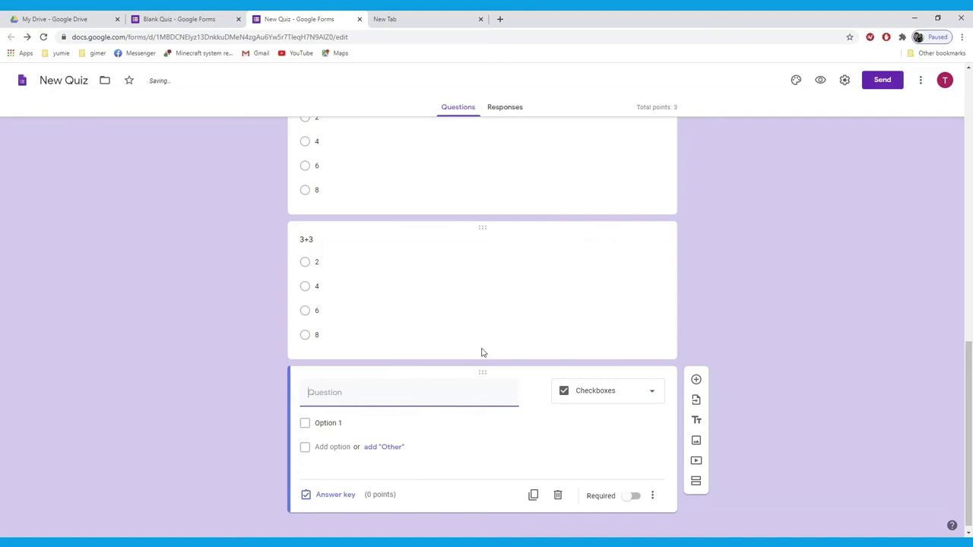
pyautogui.write('4+4')
# Give the 4+4 question the answer options 3, 5, 8 and 10
pyautogui.click(348, 423)
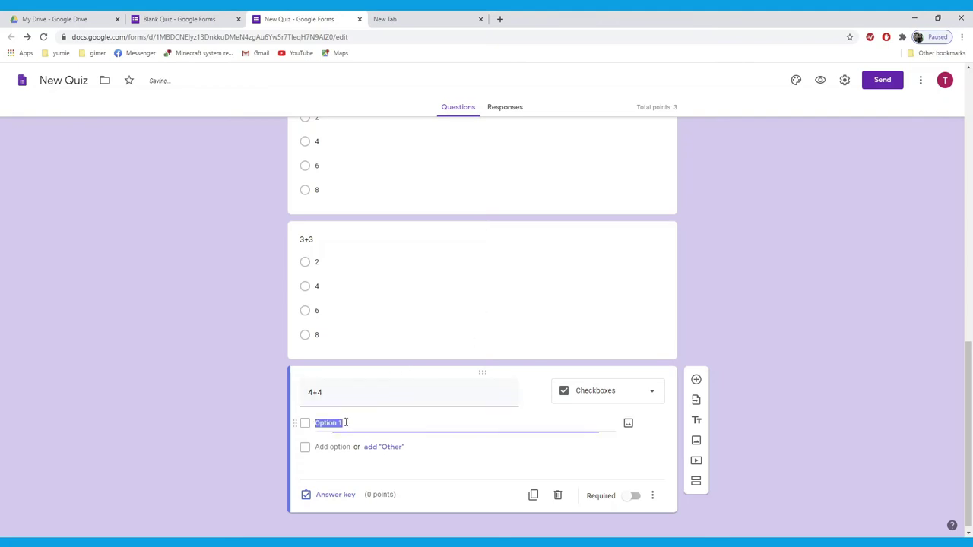
pyautogui.write('3')
pyautogui.press('Return')
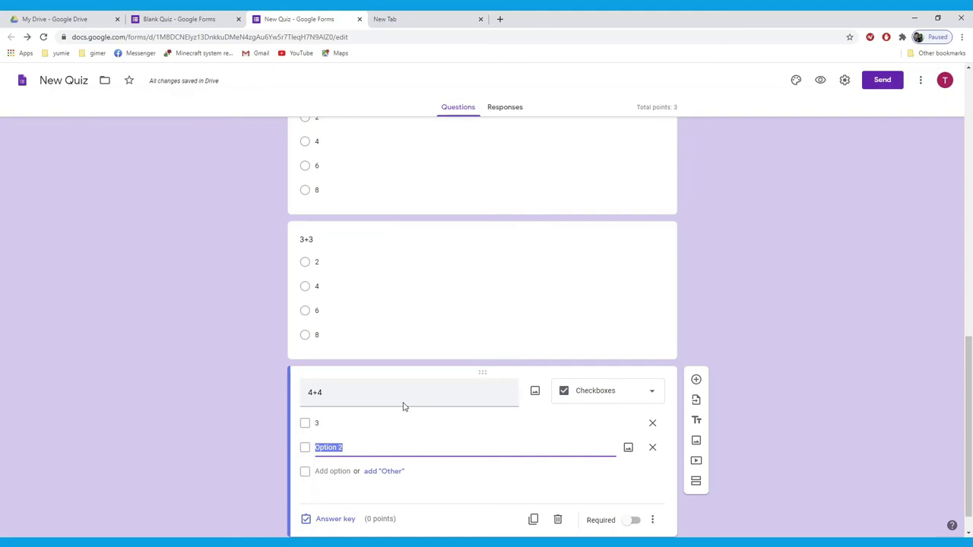
pyautogui.write('5')
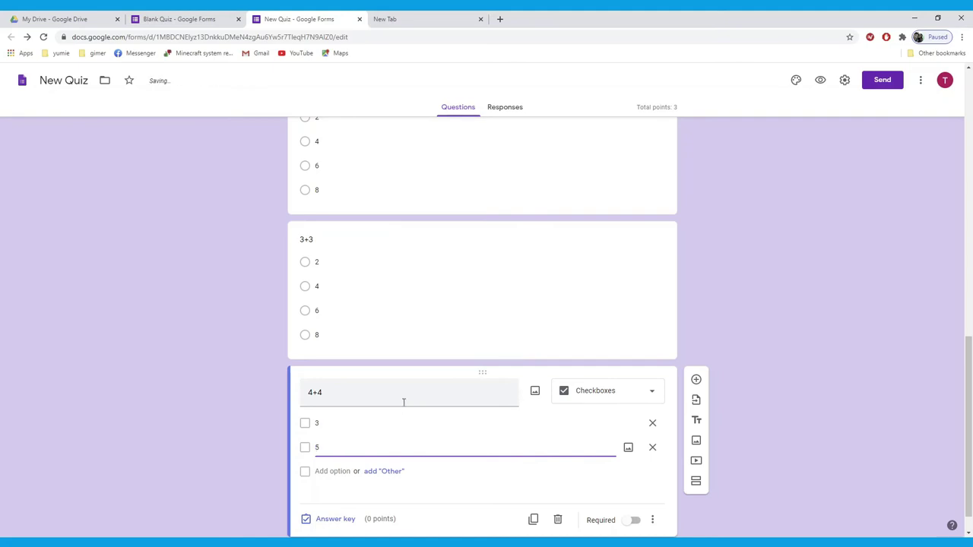
pyautogui.press('Return')
pyautogui.write('8')
pyautogui.press('Return')
pyautogui.write('10')
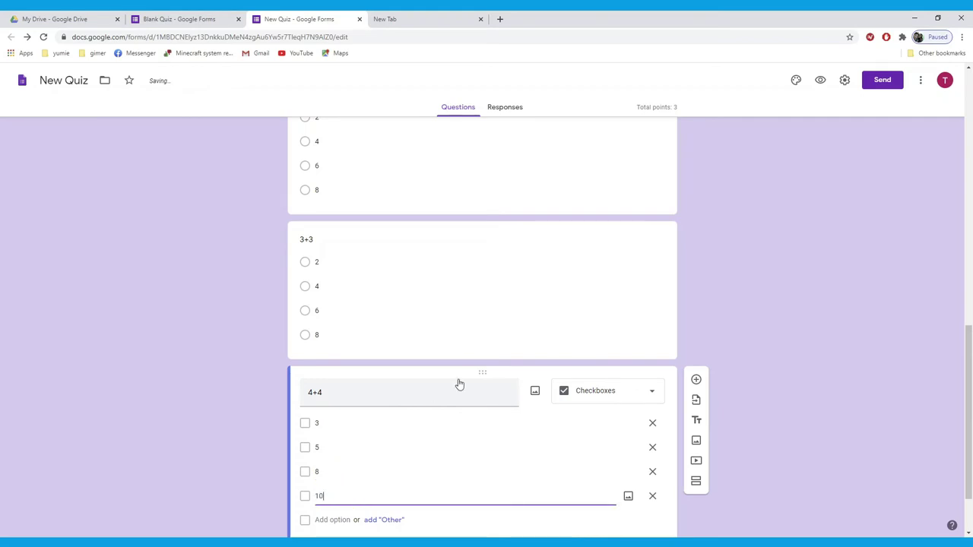
# Mark 8 as the correct answer of the 4+4 question in its answer key and make it worth 1 point
pyautogui.scroll(-1, 580, 428)
pyautogui.click(317, 490)
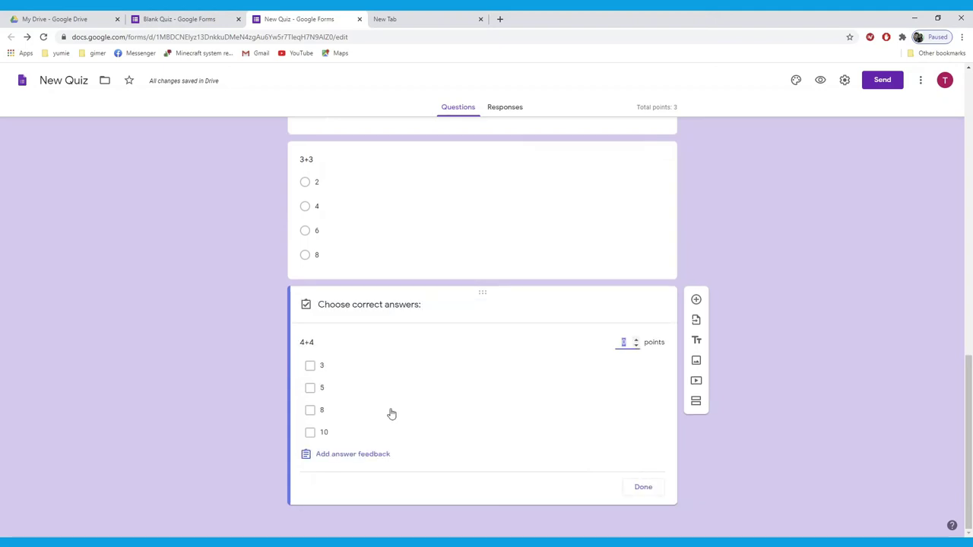
pyautogui.click(317, 409)
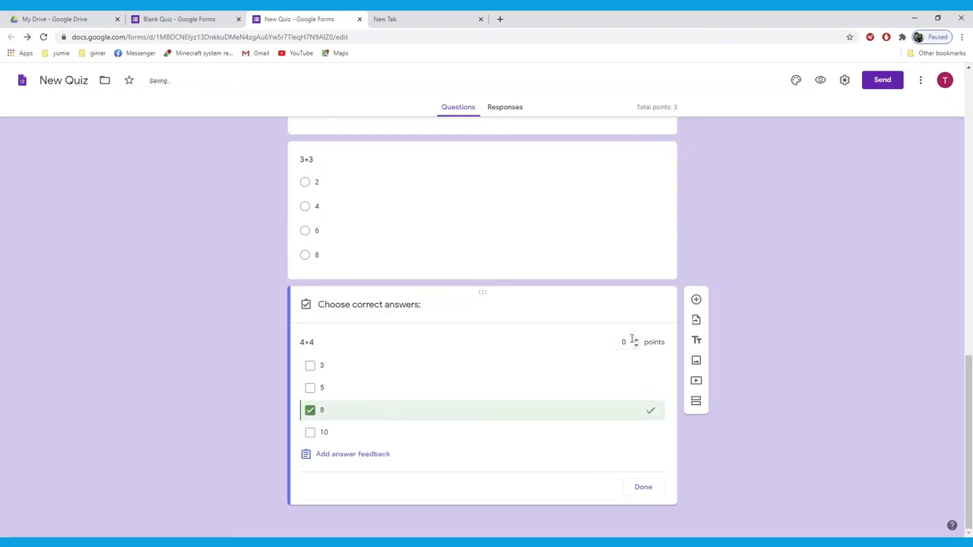
pyautogui.click(643, 490)
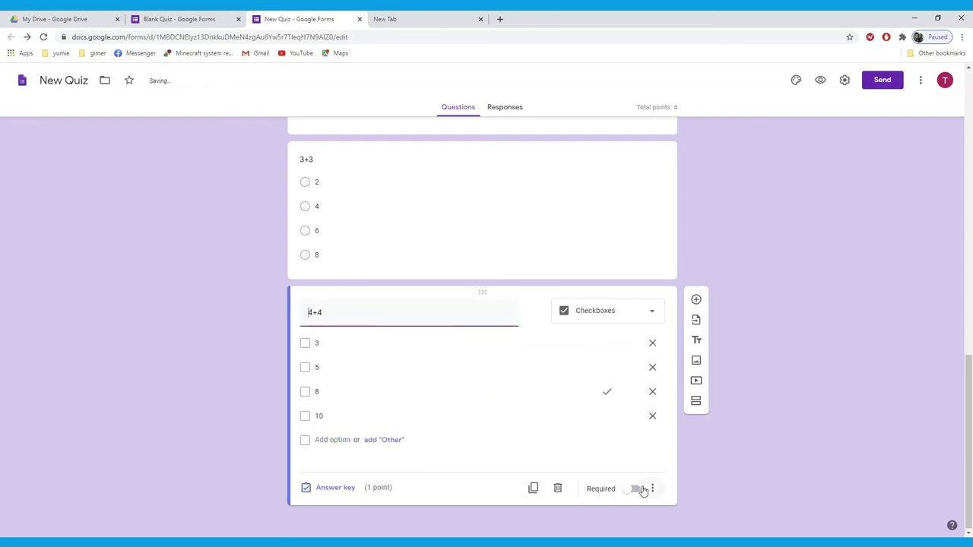
# Duplicate the 4+4 question, title the copy 5+5 and change its correct answer to 10
pyautogui.click(533, 489)
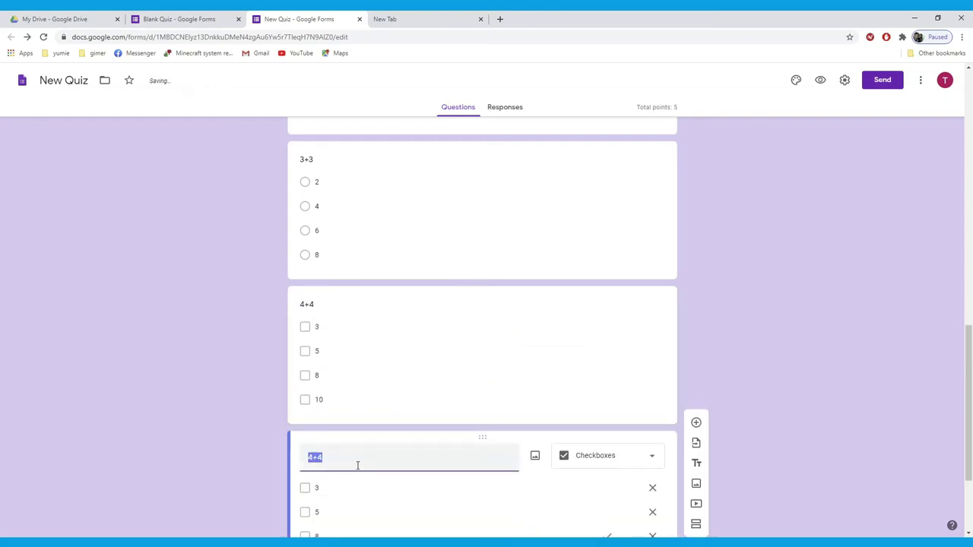
pyautogui.write('5+5')
pyautogui.scroll(-1, 356, 463)
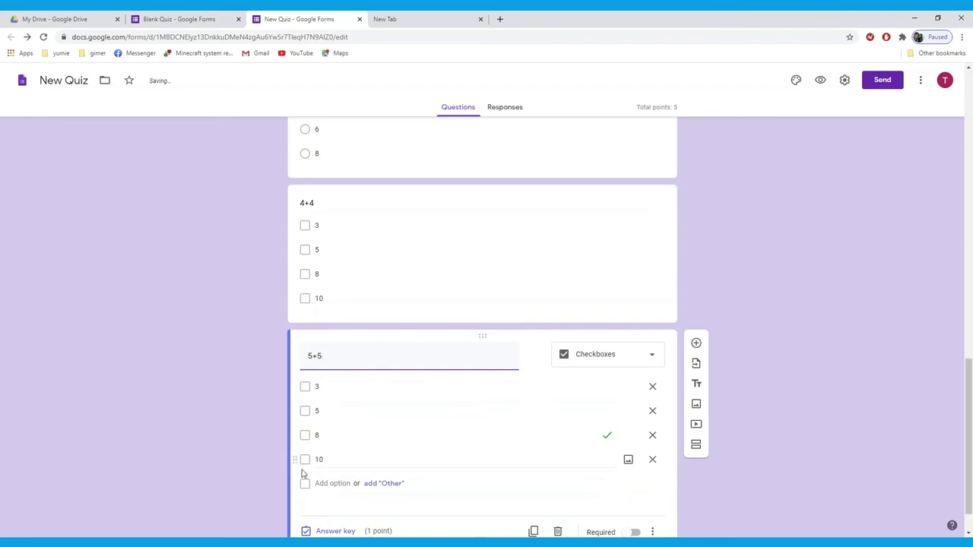
pyautogui.click(313, 531)
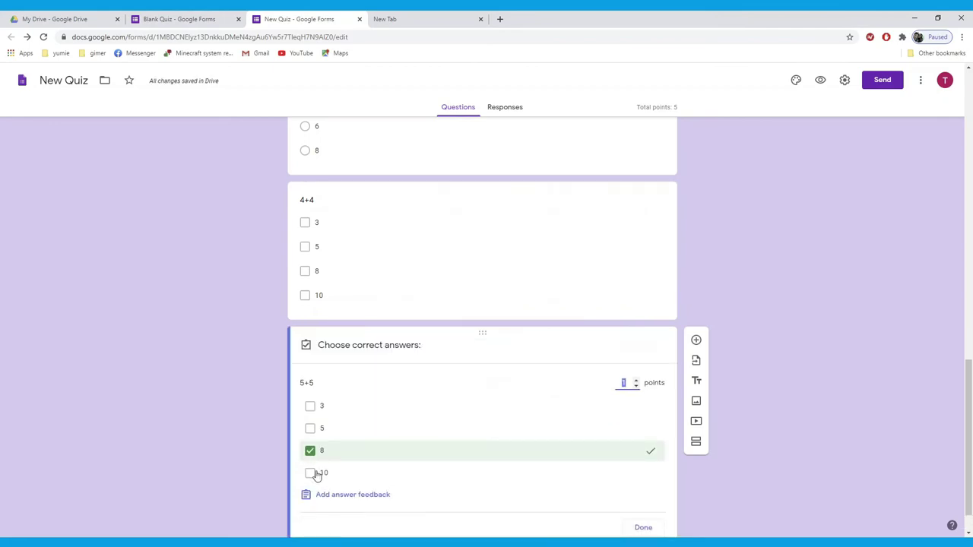
pyautogui.click(311, 473)
pyautogui.click(313, 455)
pyautogui.scroll(-1, 630, 417)
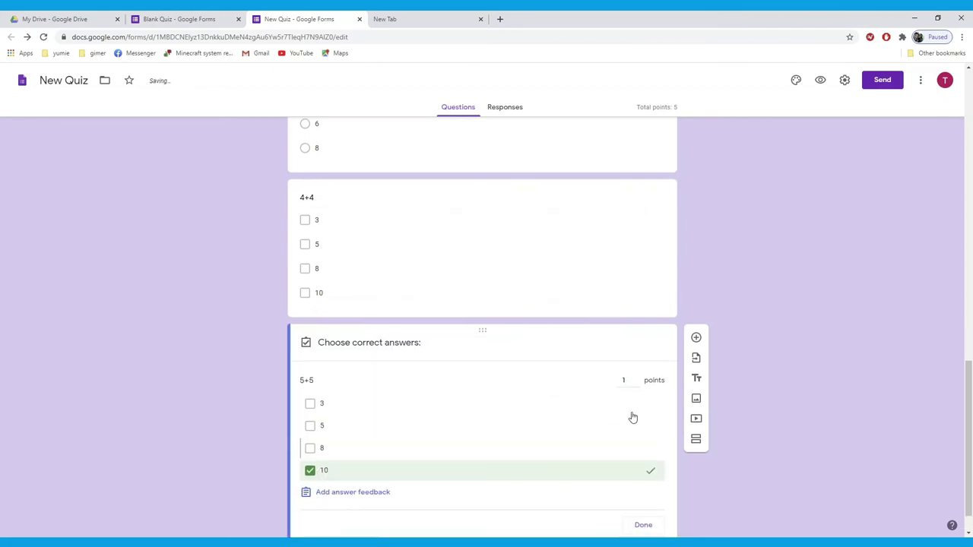
pyautogui.click(645, 489)
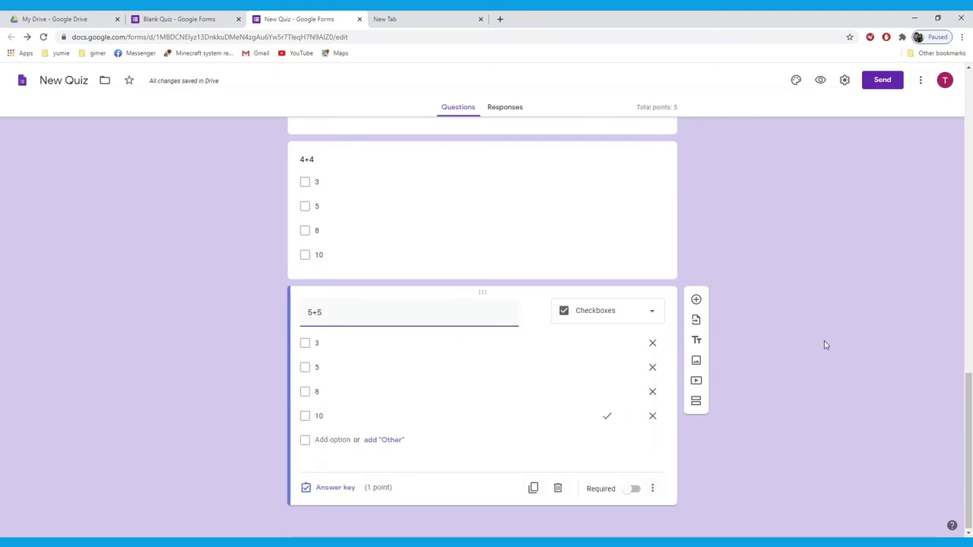
# Look over the sections and questions of the quiz and open the form's preview
pyautogui.scroll(15, 789, 363)
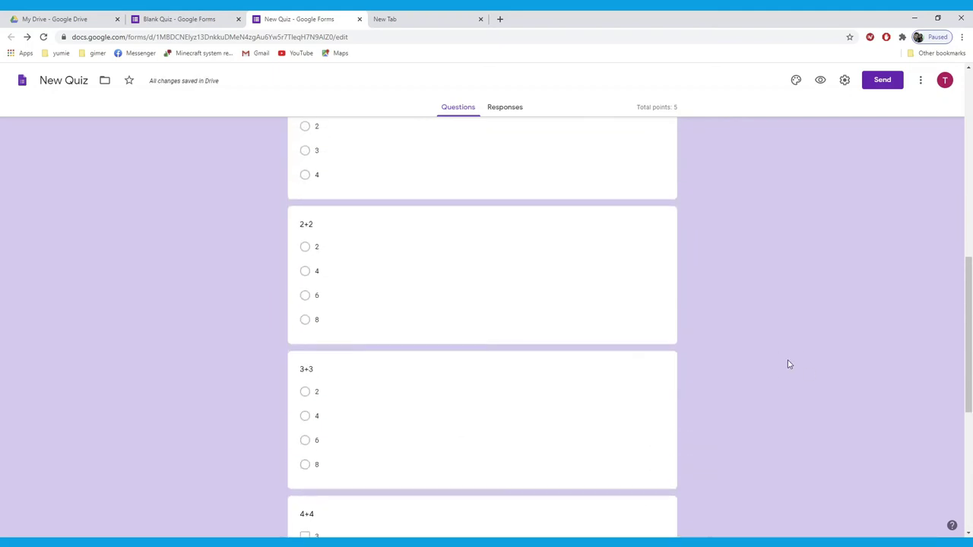
pyautogui.scroll(3, 789, 363)
pyautogui.scroll(-5, 789, 364)
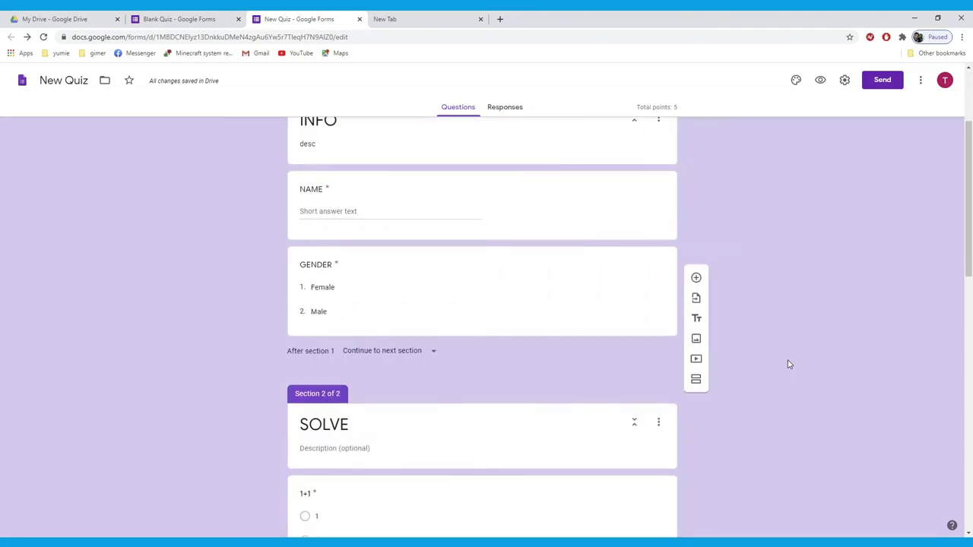
pyautogui.scroll(-7, 789, 363)
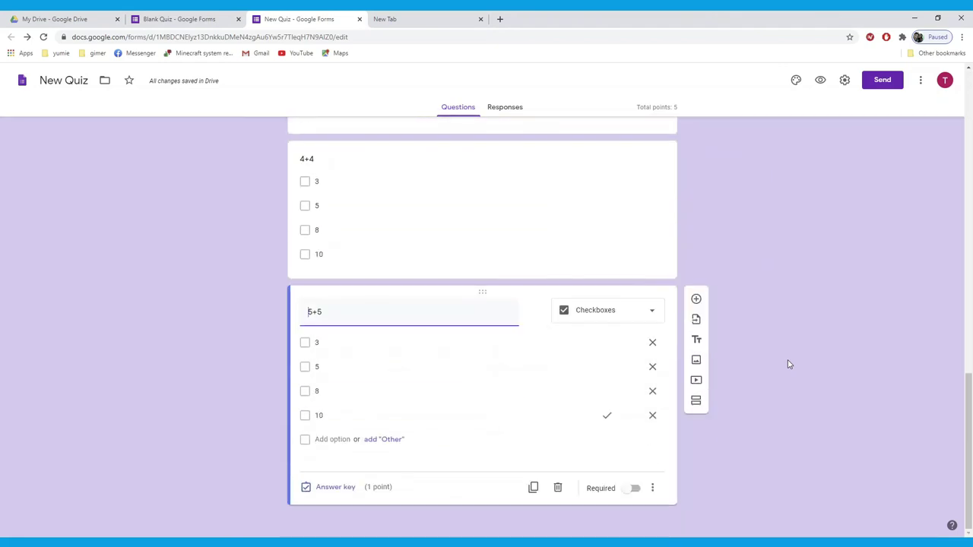
pyautogui.scroll(3, 789, 363)
pyautogui.scroll(2, 790, 365)
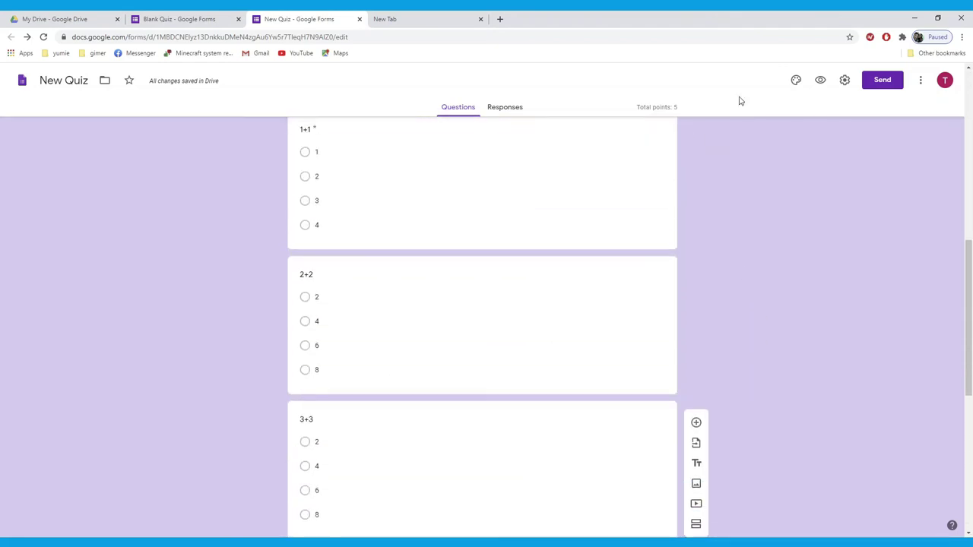
pyautogui.click(820, 80)
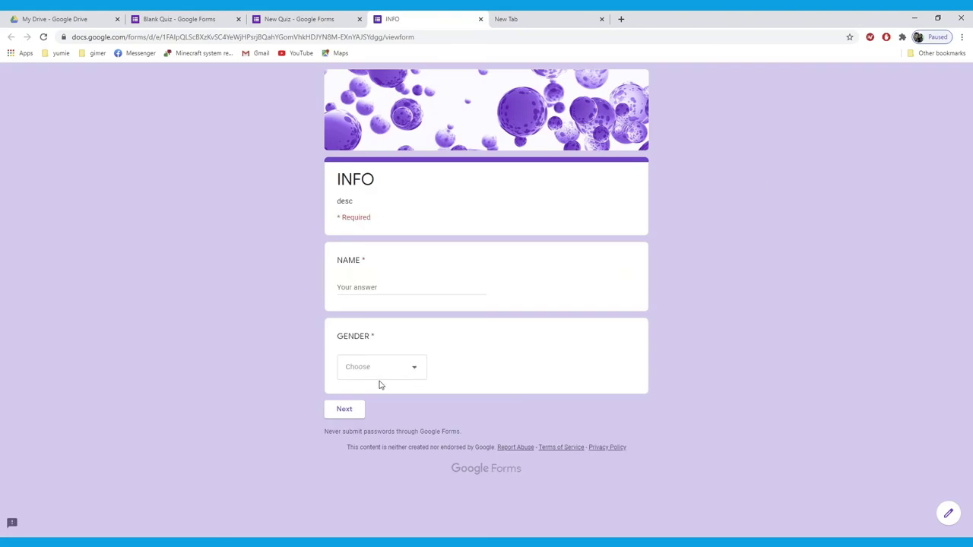
# In the preview, fill in the INFO section with a name and a gender, and continue to the SOLVE section
pyautogui.click(418, 368)
pyautogui.click(818, 303)
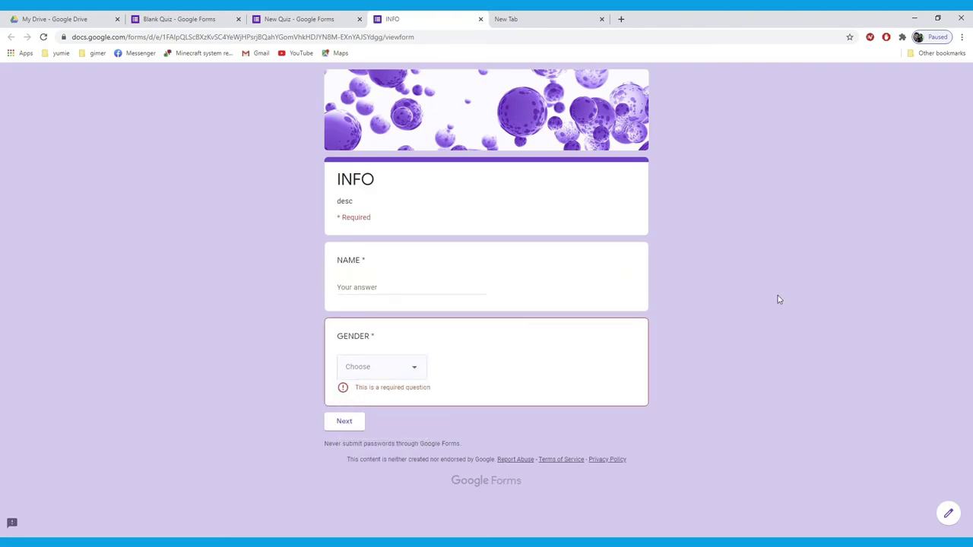
pyautogui.click(425, 289)
pyautogui.write('UNO')
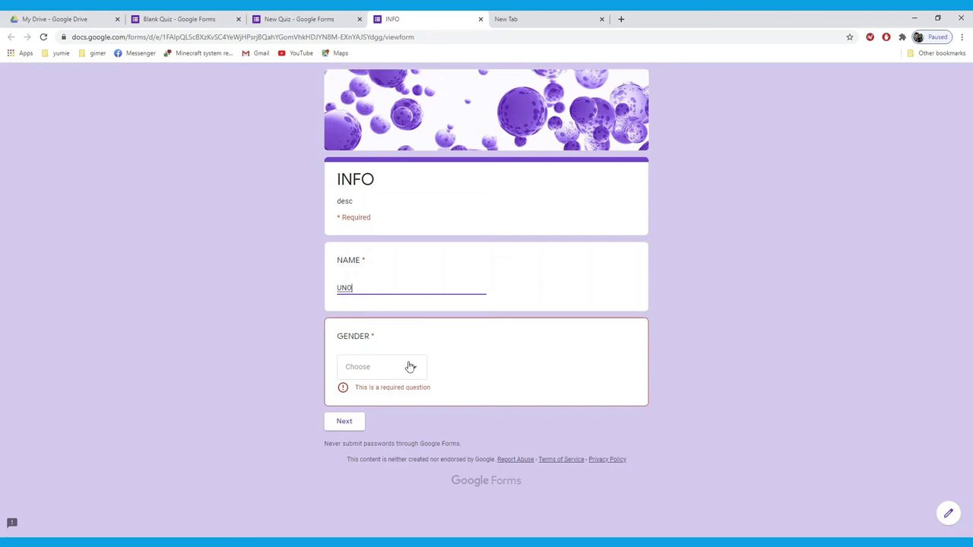
pyautogui.click(411, 368)
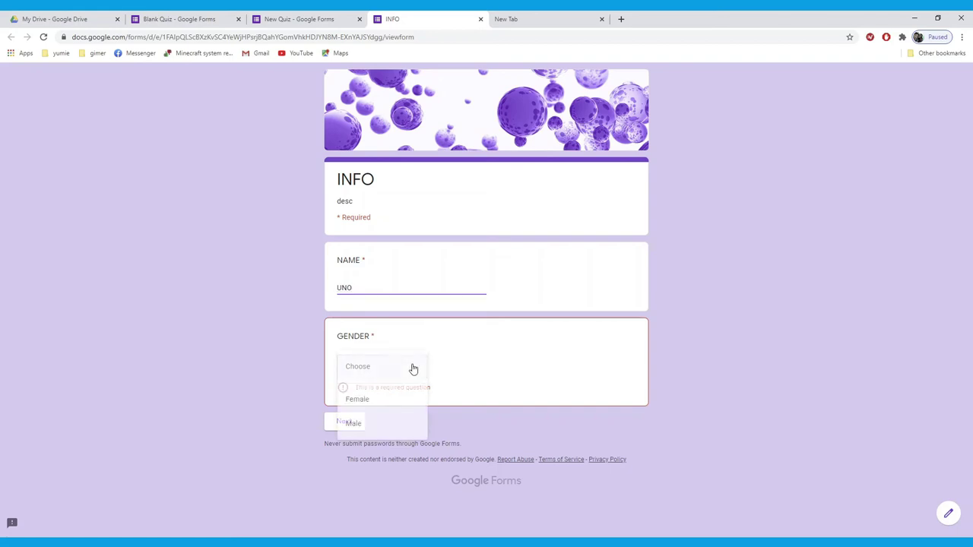
pyautogui.click(362, 409)
pyautogui.click(335, 415)
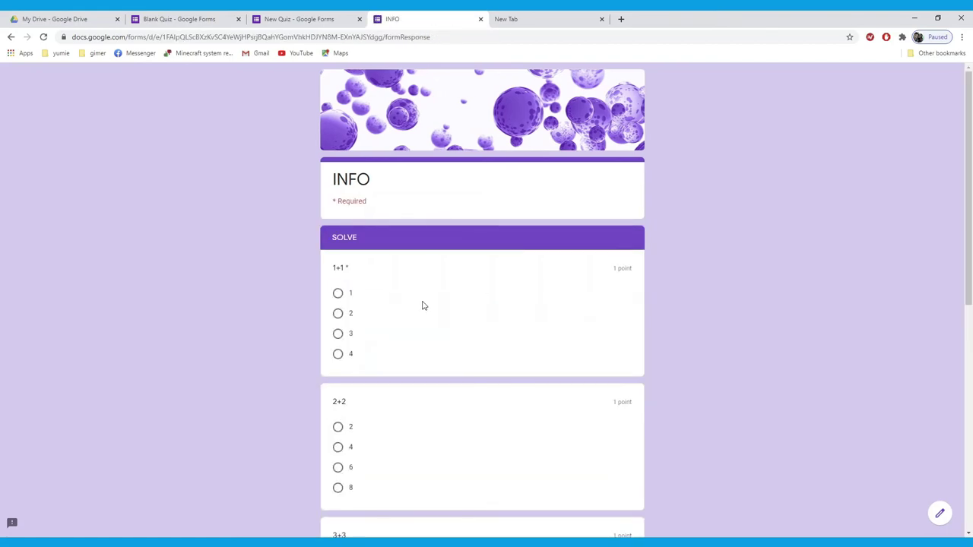
# Look through the SOLVE questions in the preview down to the end, and close the preview
pyautogui.scroll(-2, 429, 315)
pyautogui.scroll(2, 439, 328)
pyautogui.scroll(-6, 486, 278)
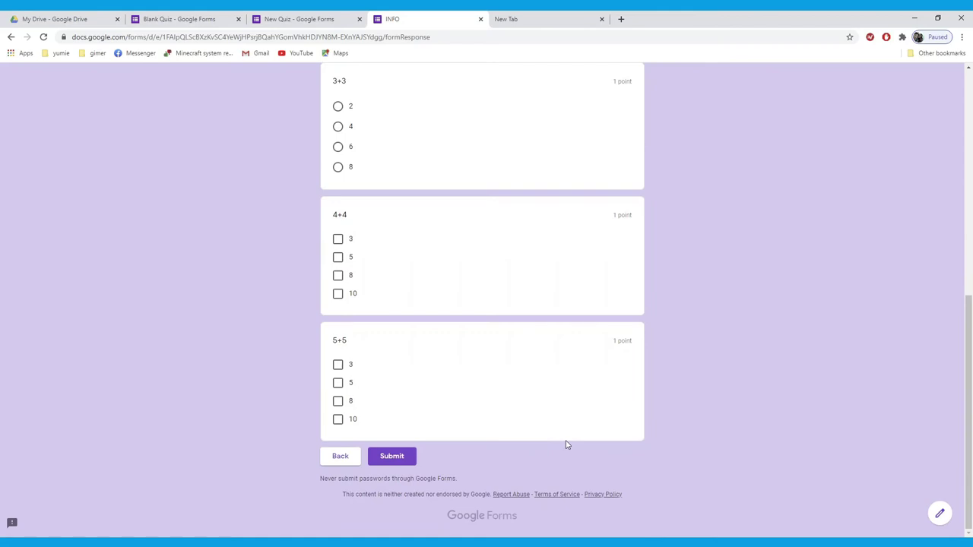
pyautogui.click(480, 19)
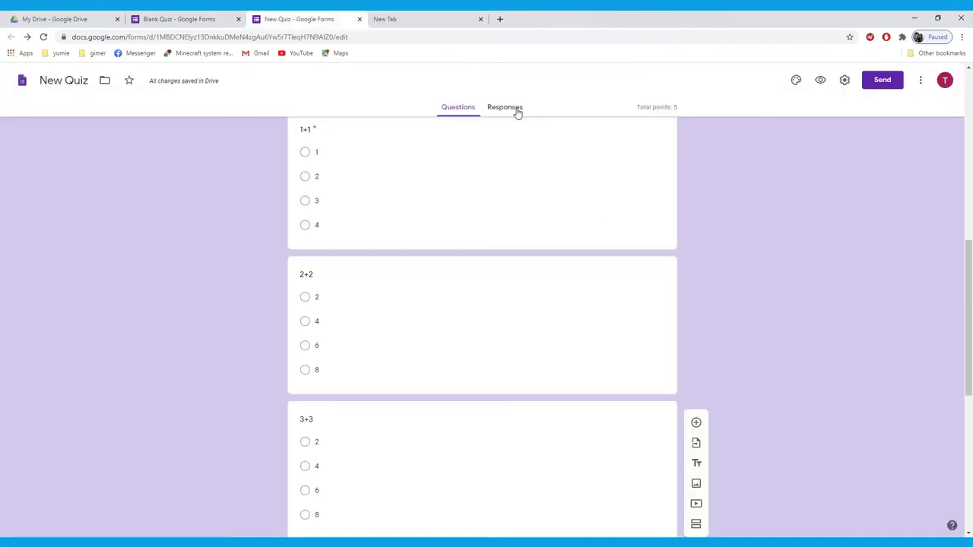
# Send the form's responses to a new spreadsheet named Q001 (Responses)
pyautogui.click(508, 110)
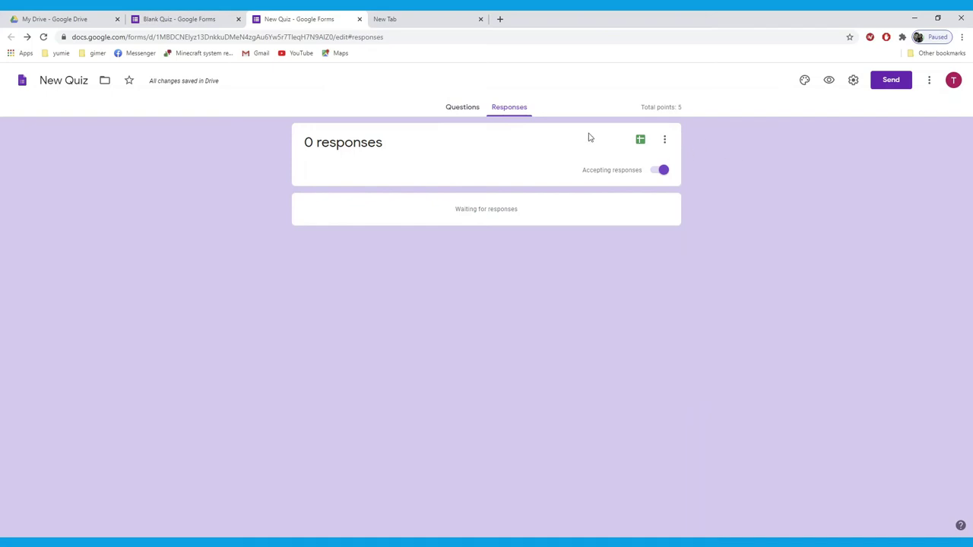
pyautogui.click(666, 141)
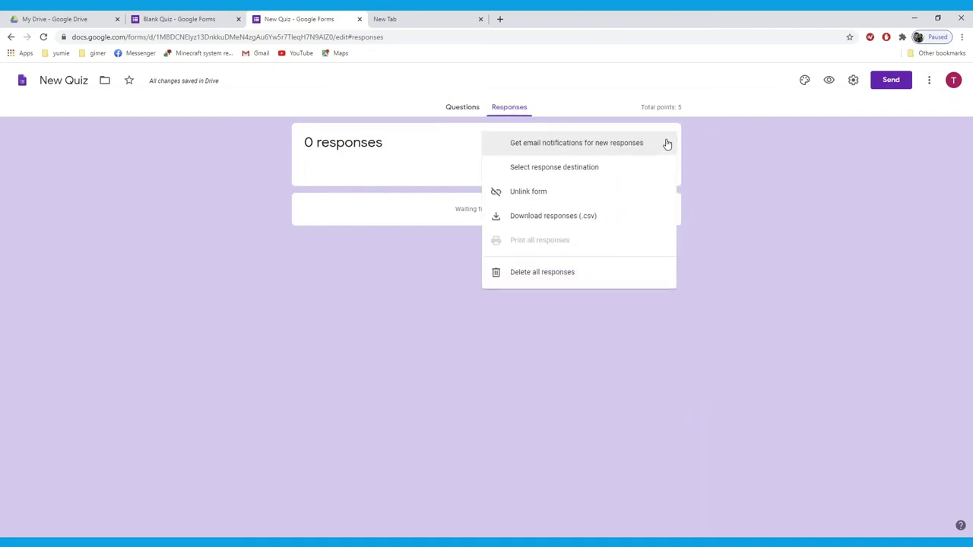
pyautogui.click(549, 174)
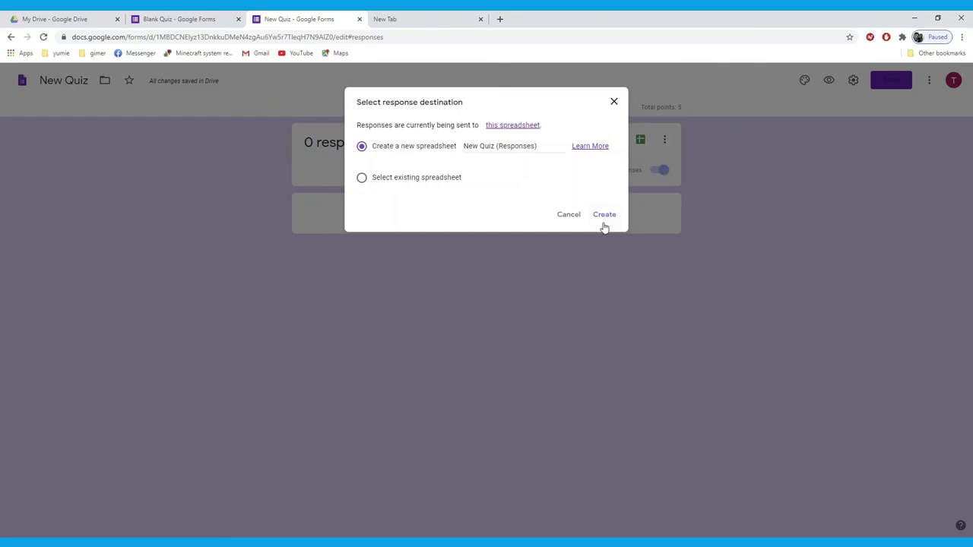
pyautogui.click(495, 145)
pyautogui.moveTo(495, 146); pyautogui.dragTo(456, 148)
pyautogui.write('Q')
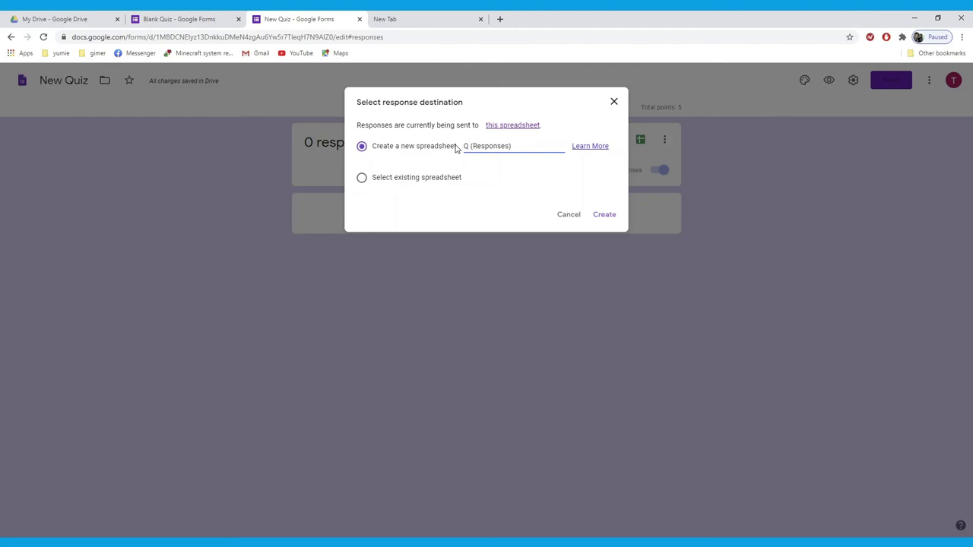
pyautogui.write('001')
pyautogui.click(611, 220)
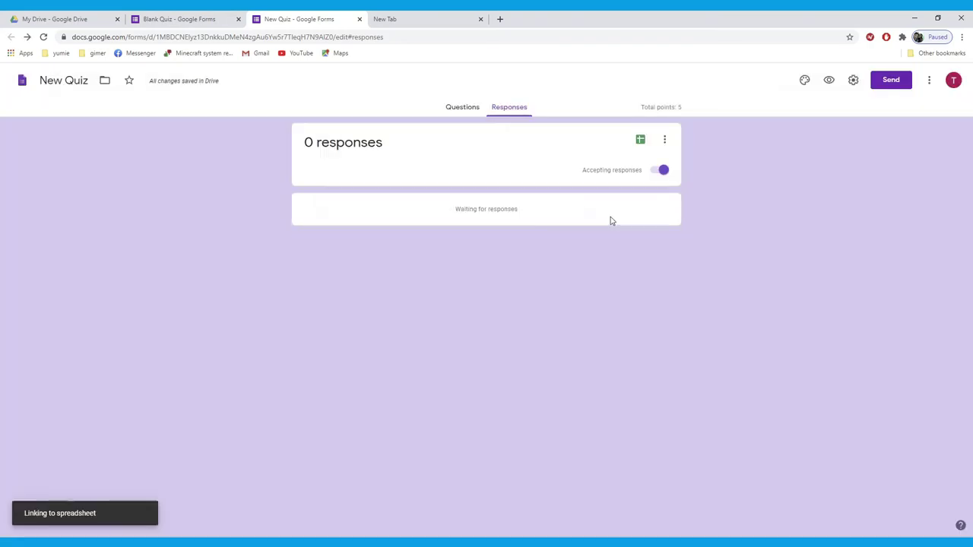
# Switch to Google Drive and open the Q001 (Responses) spreadsheet from My Drive
pyautogui.click(86, 20)
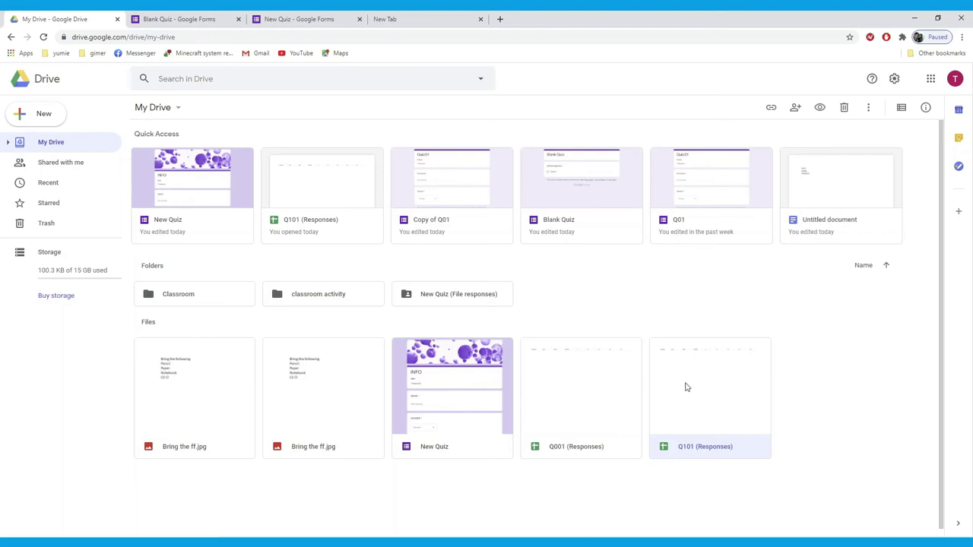
pyautogui.click(577, 429)
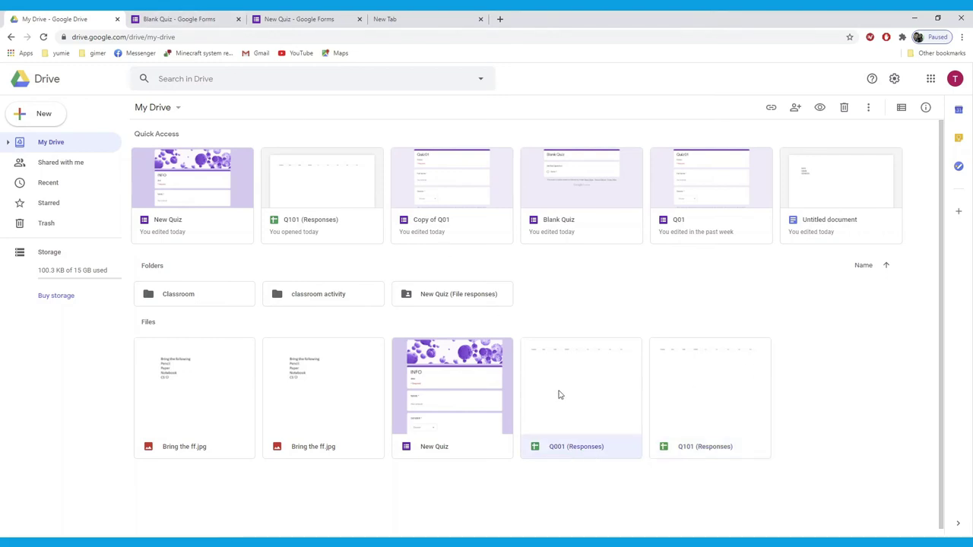
pyautogui.doubleClick(559, 394)
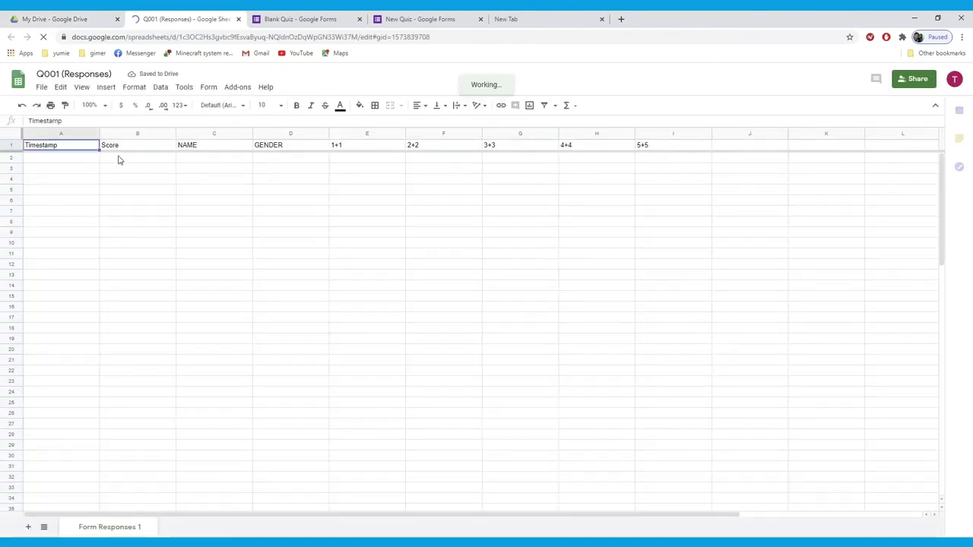
# Examine the response spreadsheet's columns for timestamp, score, name, gender and each addition question
pyautogui.click(124, 158)
pyautogui.click(61, 159)
pyautogui.click(203, 160)
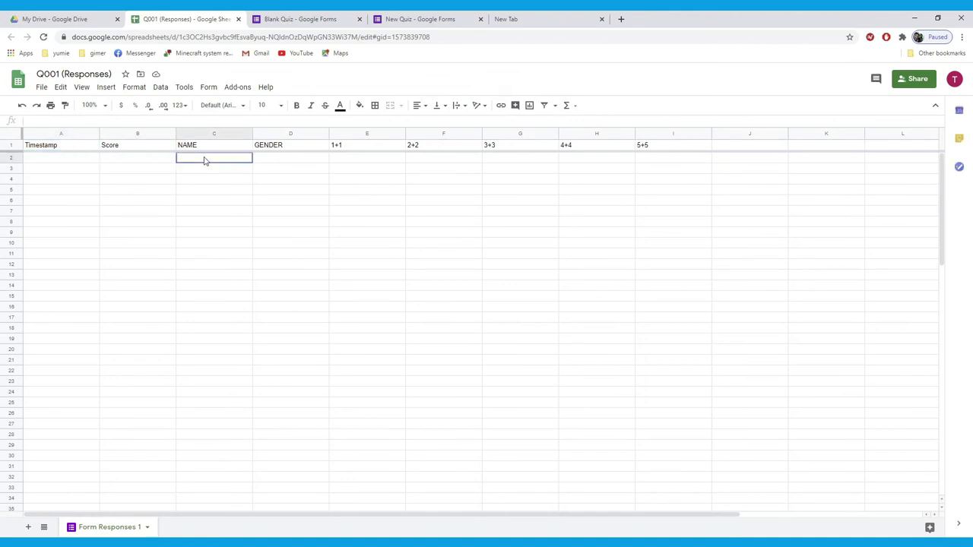
pyautogui.click(305, 162)
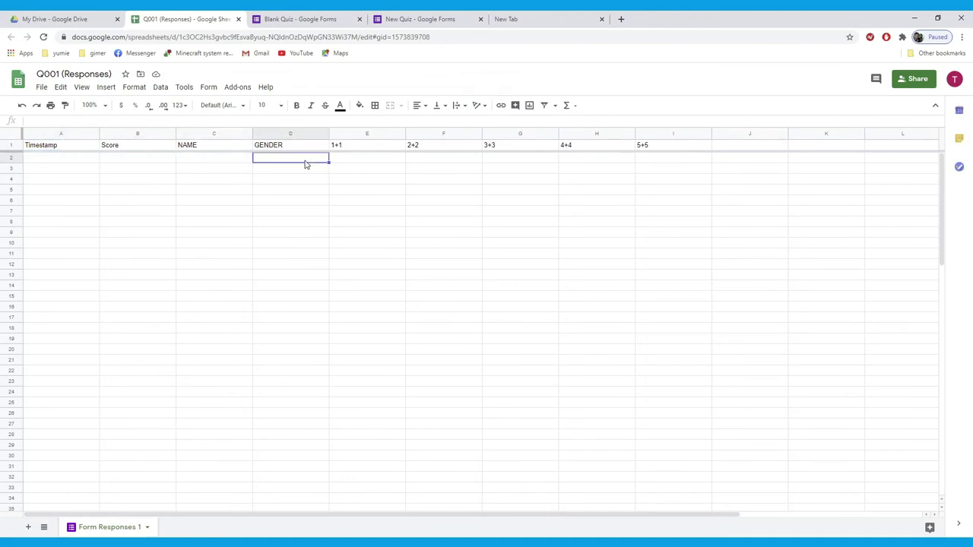
pyautogui.click(351, 160)
pyautogui.moveTo(351, 160); pyautogui.dragTo(667, 160)
pyautogui.click(373, 151)
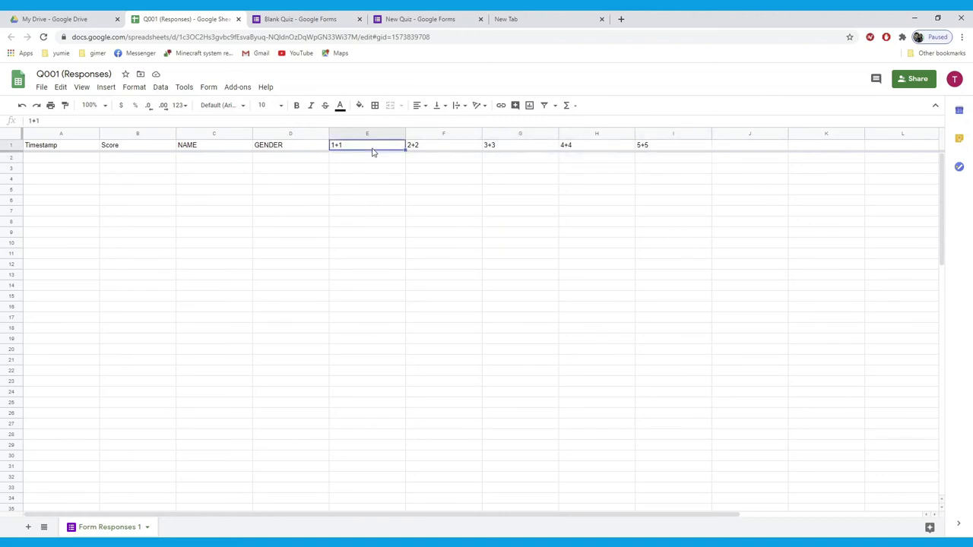
pyautogui.click(450, 149)
pyautogui.click(522, 148)
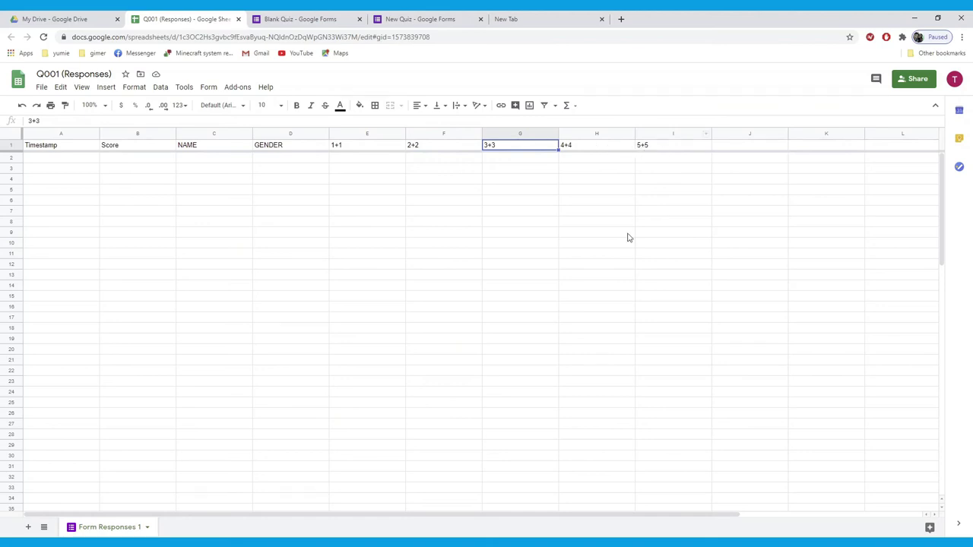
pyautogui.click(282, 160)
pyautogui.click(373, 157)
pyautogui.click(478, 165)
pyautogui.click(521, 163)
pyautogui.click(600, 163)
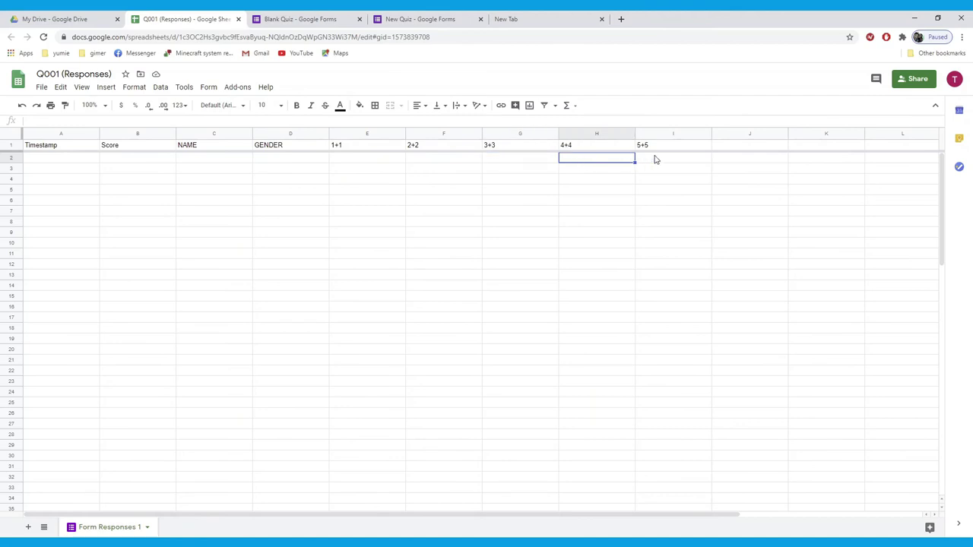
pyautogui.click(657, 160)
pyautogui.click(205, 163)
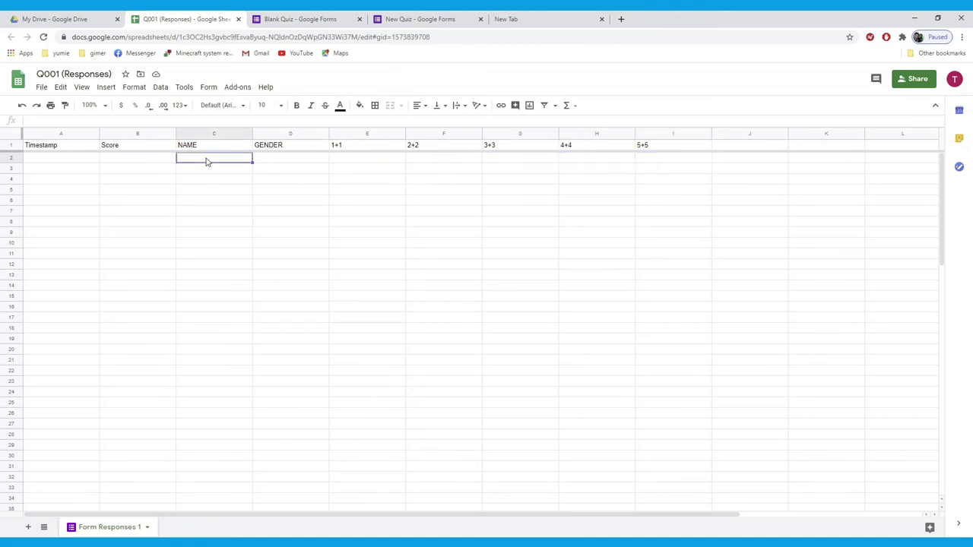
pyautogui.click(280, 163)
pyautogui.click(135, 169)
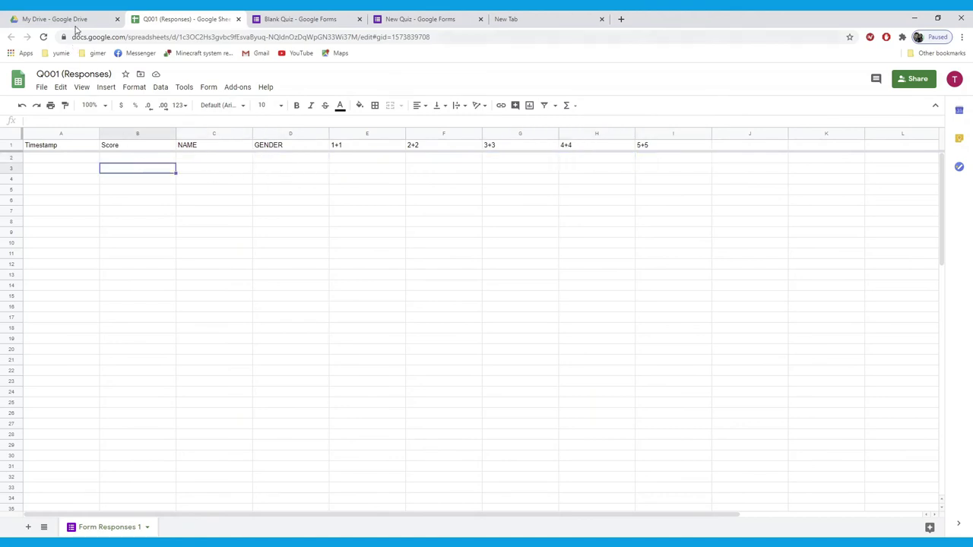
# Switch to the New Quiz form and look over its questions and total points
pyautogui.click(164, 19)
pyautogui.click(282, 20)
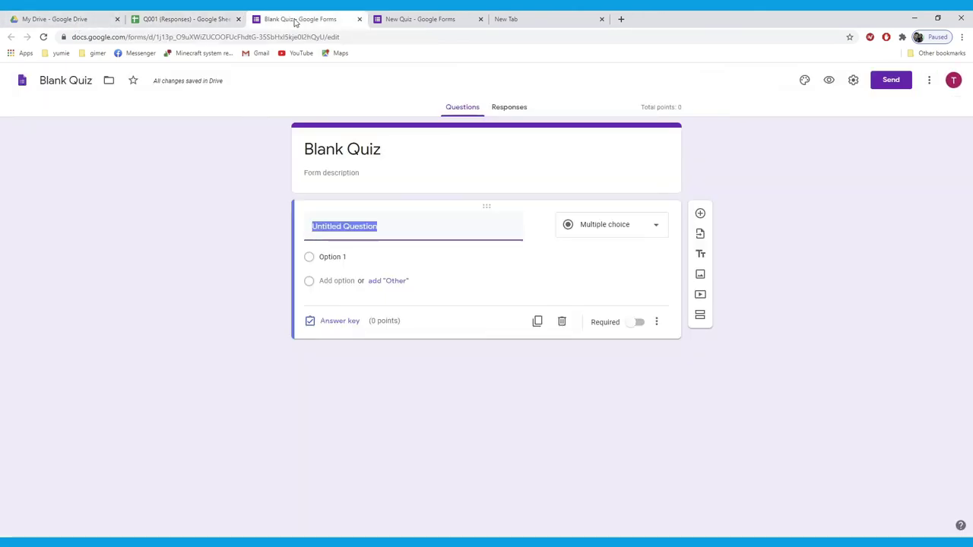
pyautogui.click(418, 19)
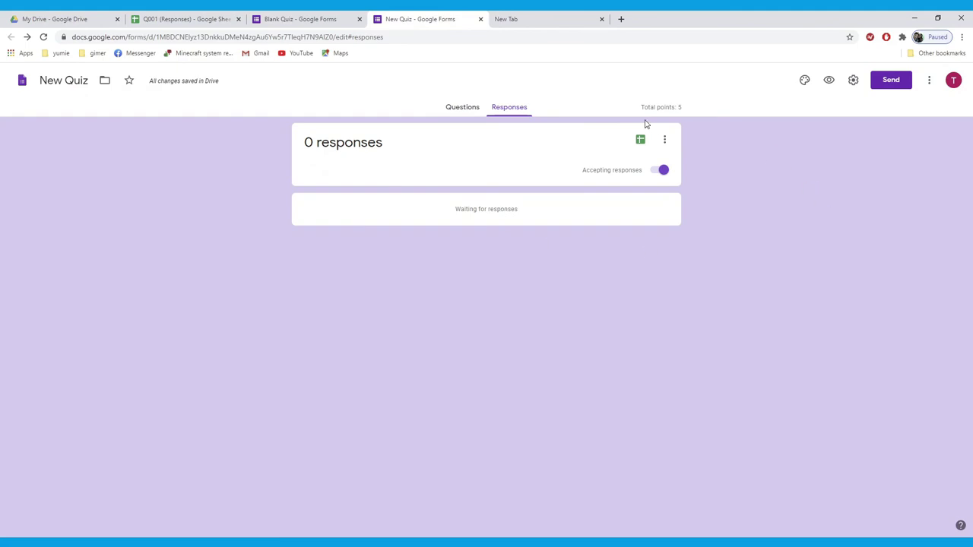
pyautogui.click(467, 109)
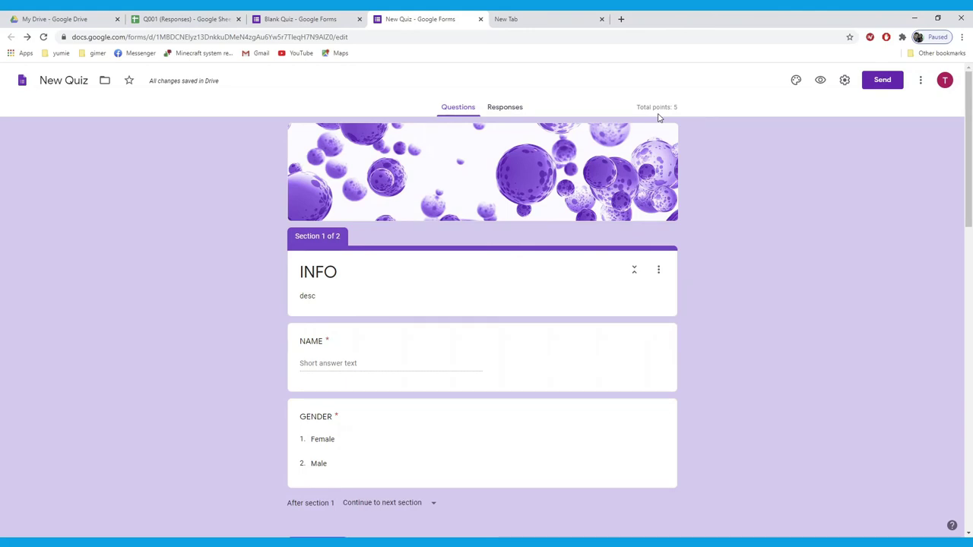
# Open Google Classroom in the empty browser tab and enter the GRADE 1 SECTION 1 class
pyautogui.click(524, 21)
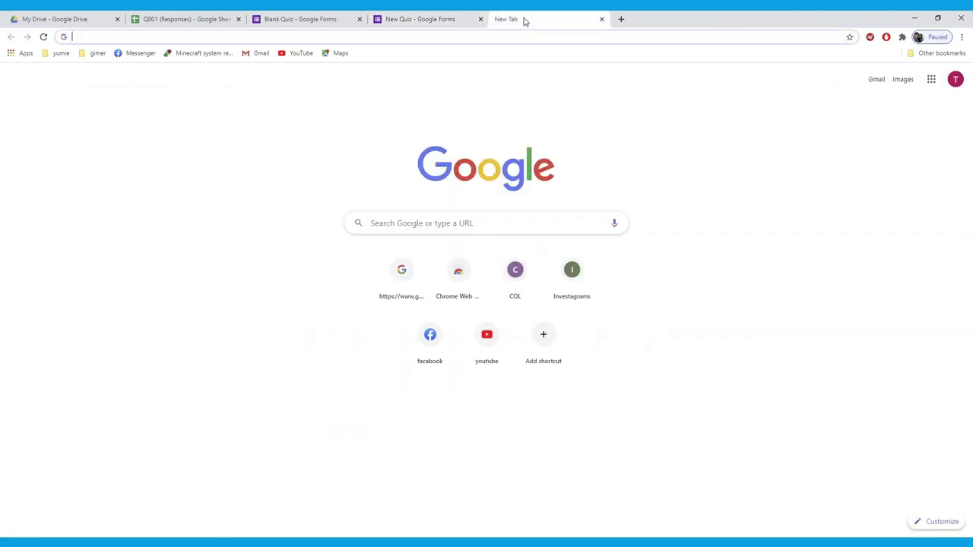
pyautogui.click(931, 81)
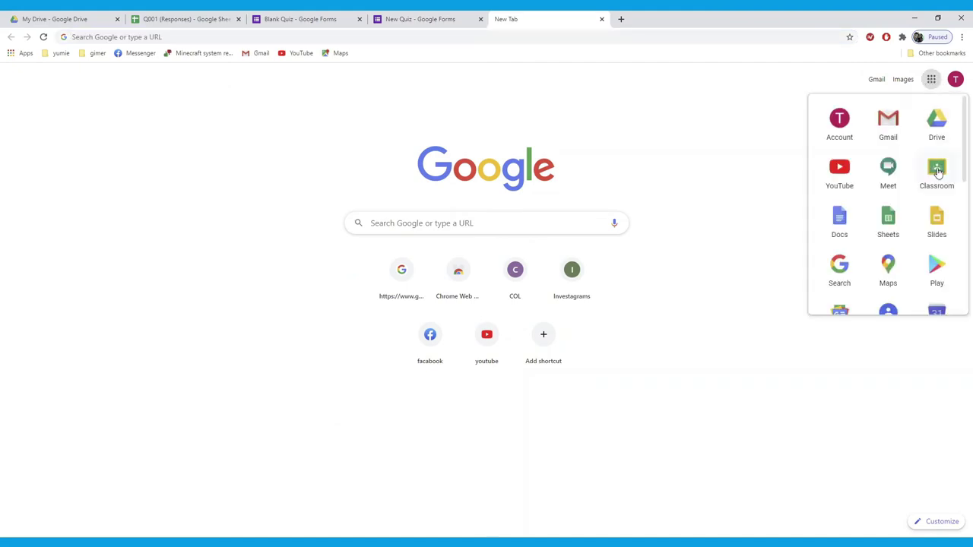
pyautogui.click(938, 172)
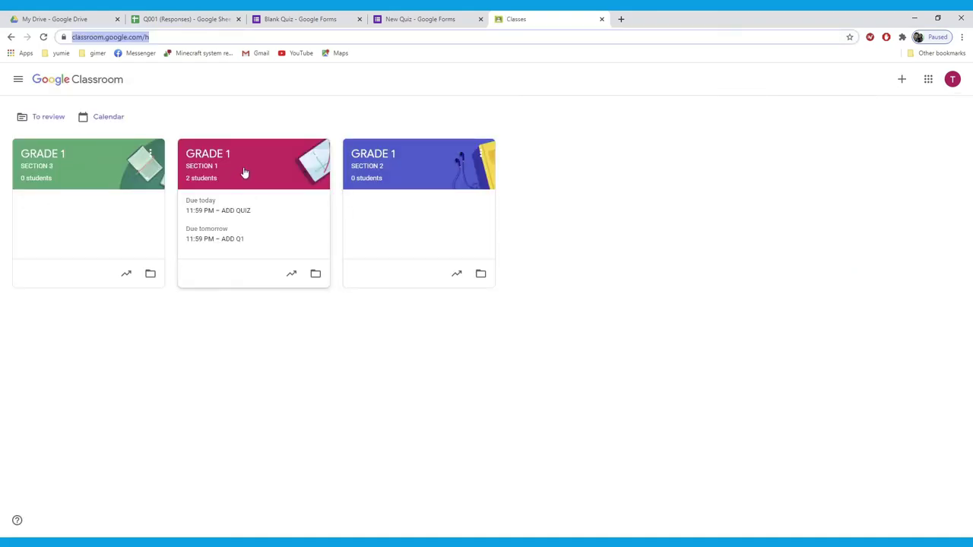
pyautogui.click(244, 173)
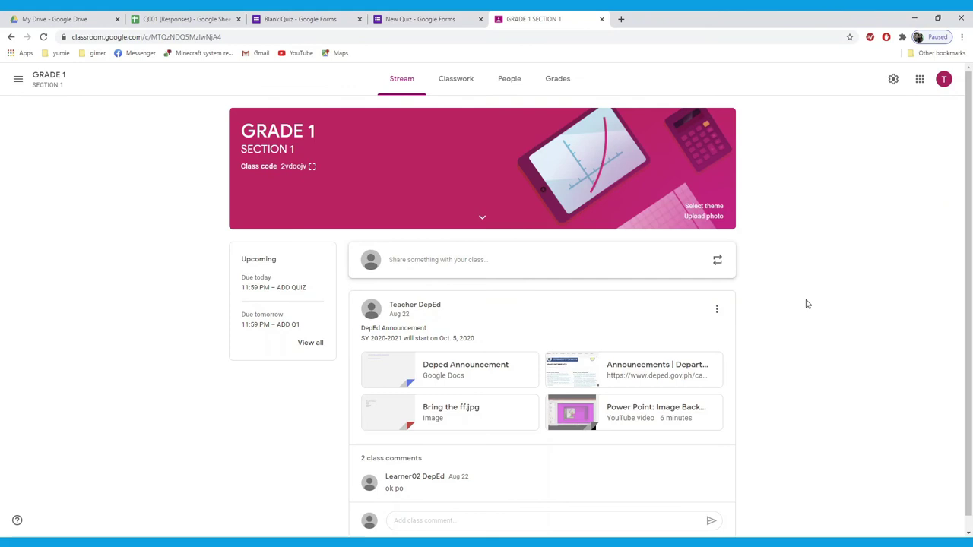
pyautogui.scroll(-1, 808, 304)
# Create a quiz assignment in the class's classwork and remove the attached Blank Quiz form
pyautogui.click(457, 82)
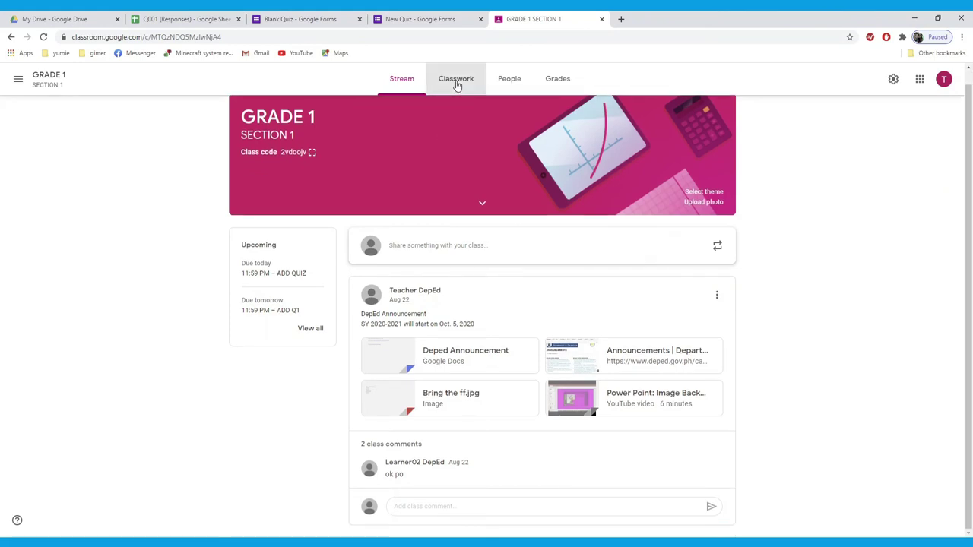
pyautogui.click(339, 120)
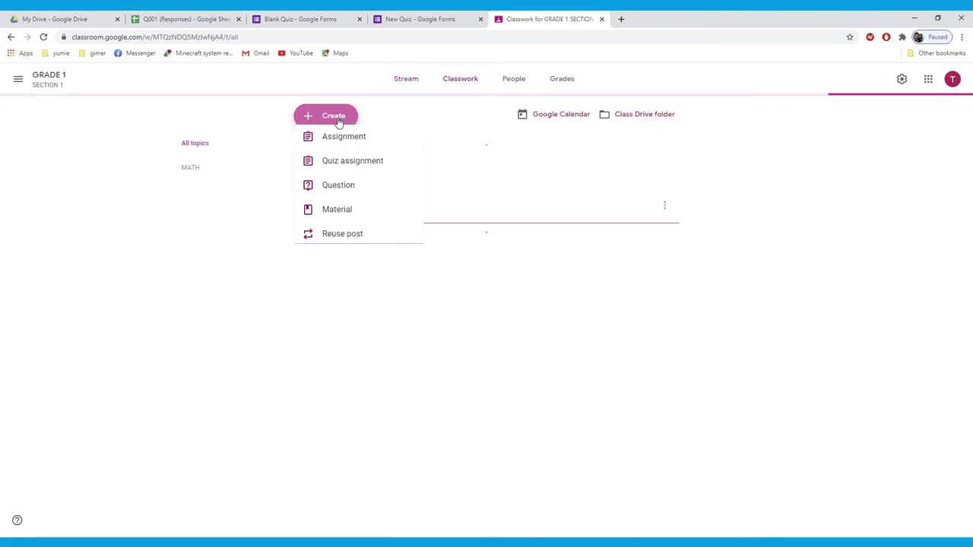
pyautogui.click(344, 186)
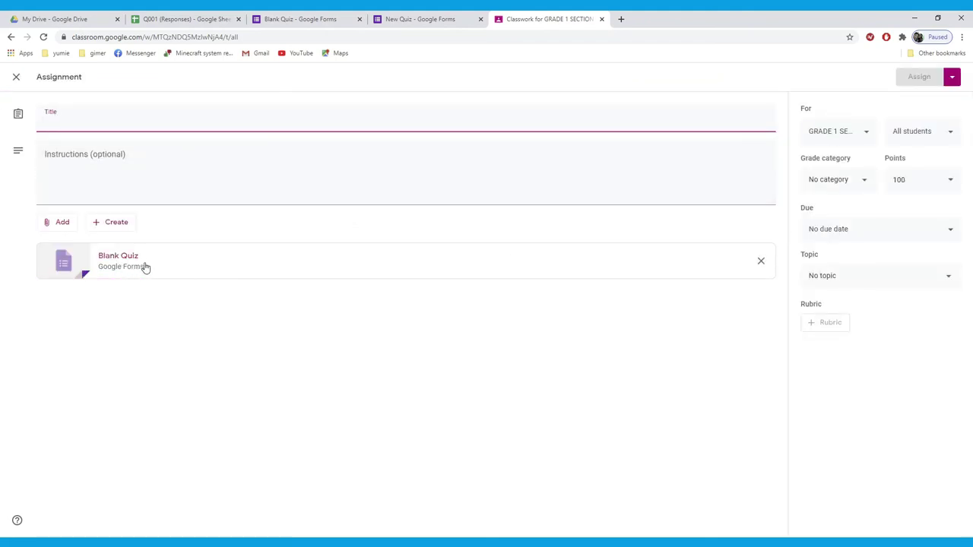
pyautogui.click(761, 264)
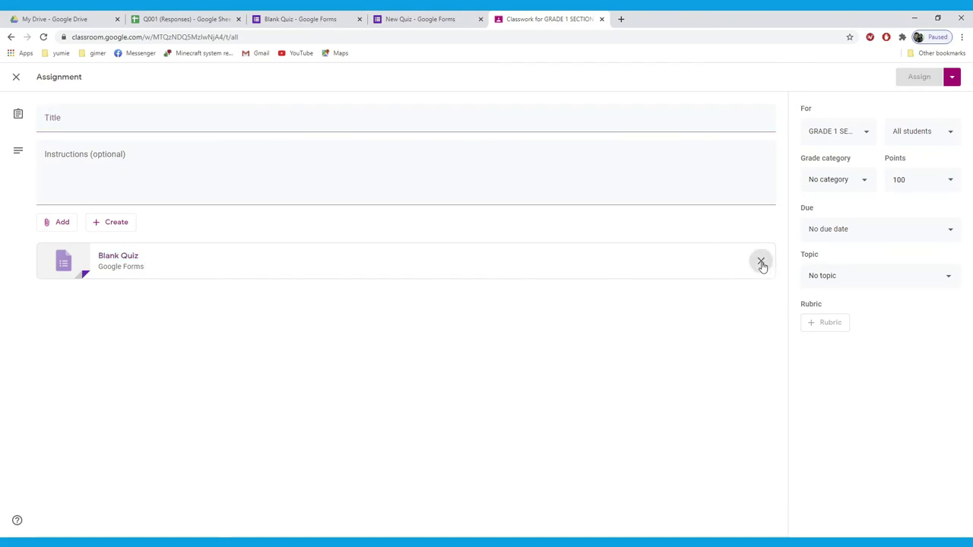
pyautogui.click(760, 264)
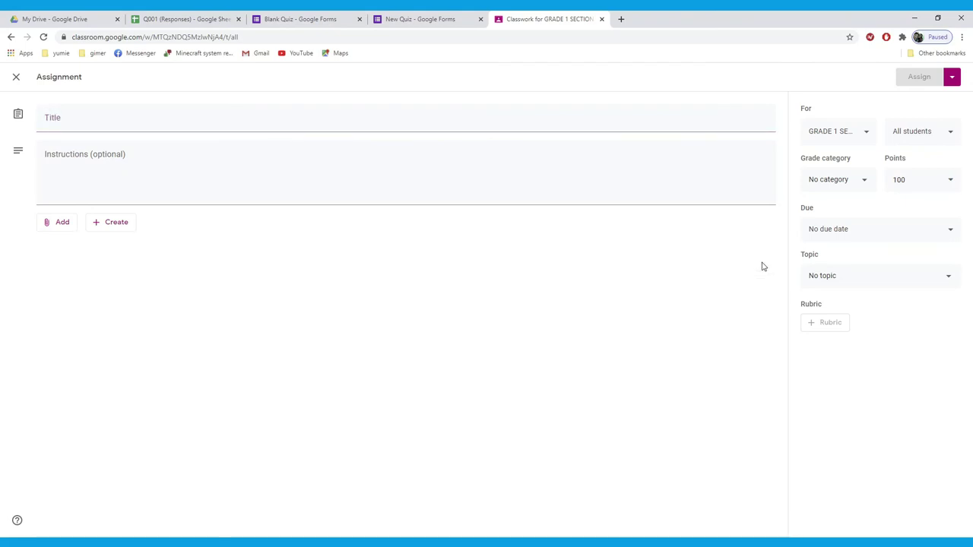
# Attach the New Quiz form from My Drive in Google Drive to the assignment
pyautogui.click(61, 227)
pyautogui.click(61, 226)
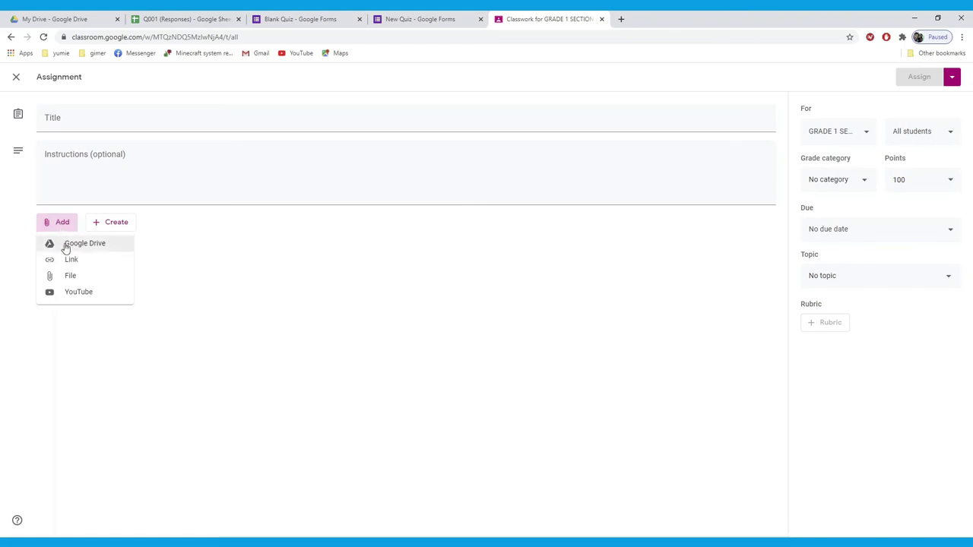
pyautogui.click(66, 245)
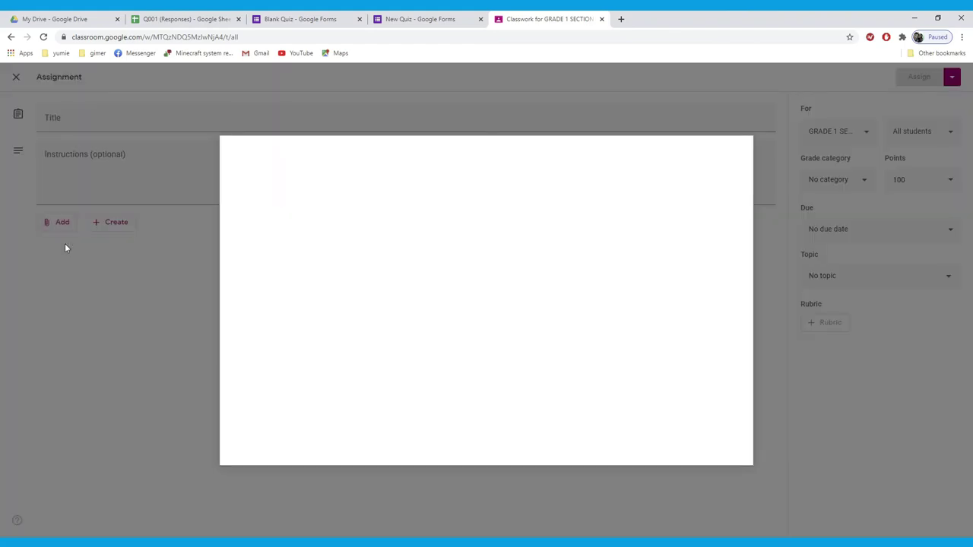
pyautogui.click(343, 191)
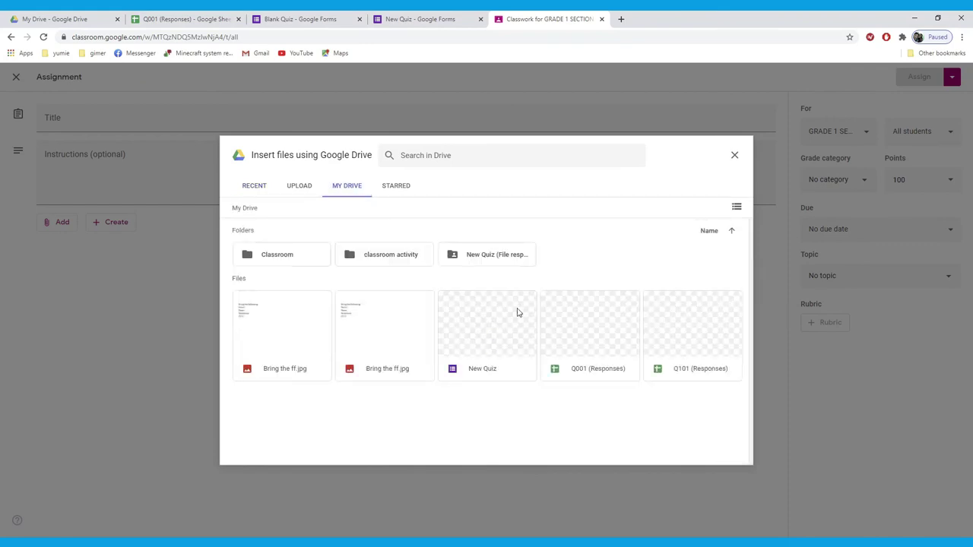
pyautogui.click(479, 355)
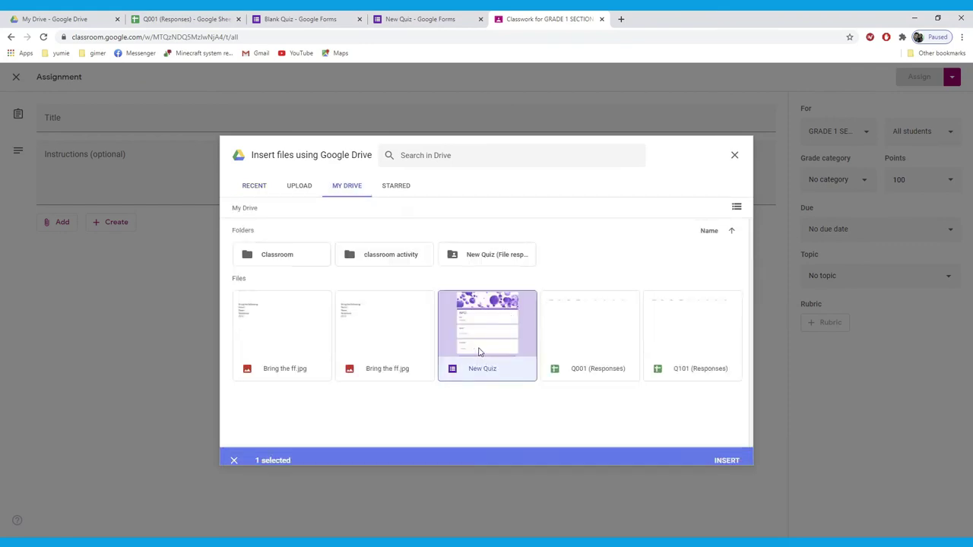
pyautogui.click(731, 458)
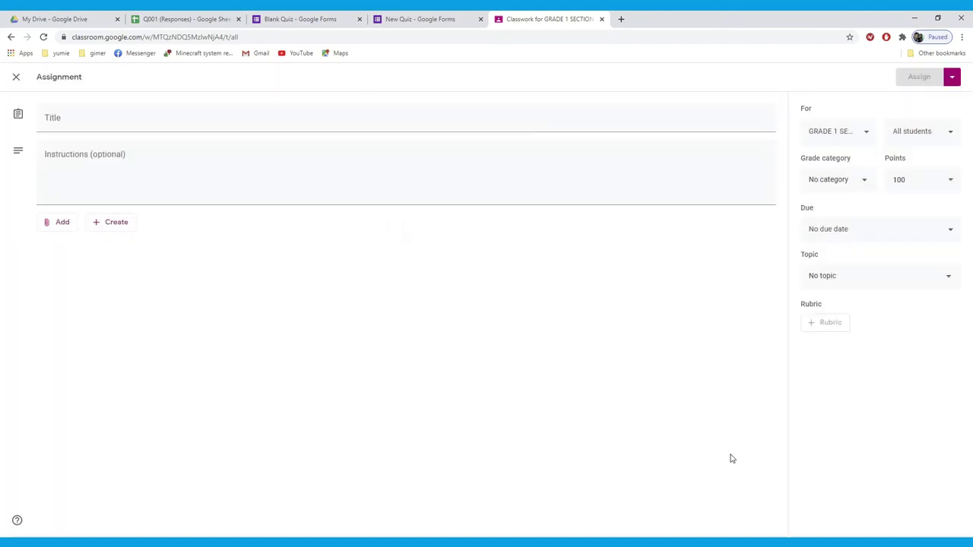
# Title the assignment QUIZ001 and enter ANY as its instructions
pyautogui.click(77, 125)
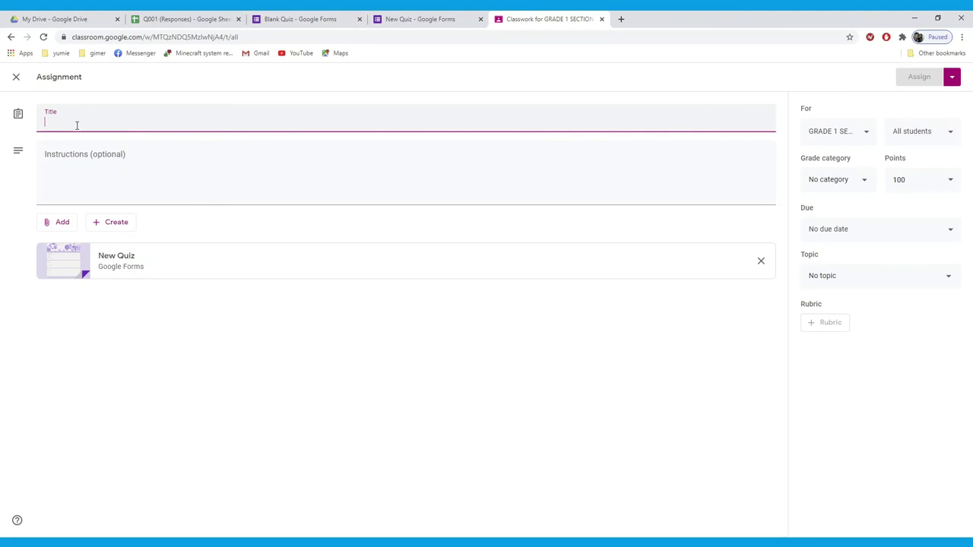
pyautogui.write('Q')
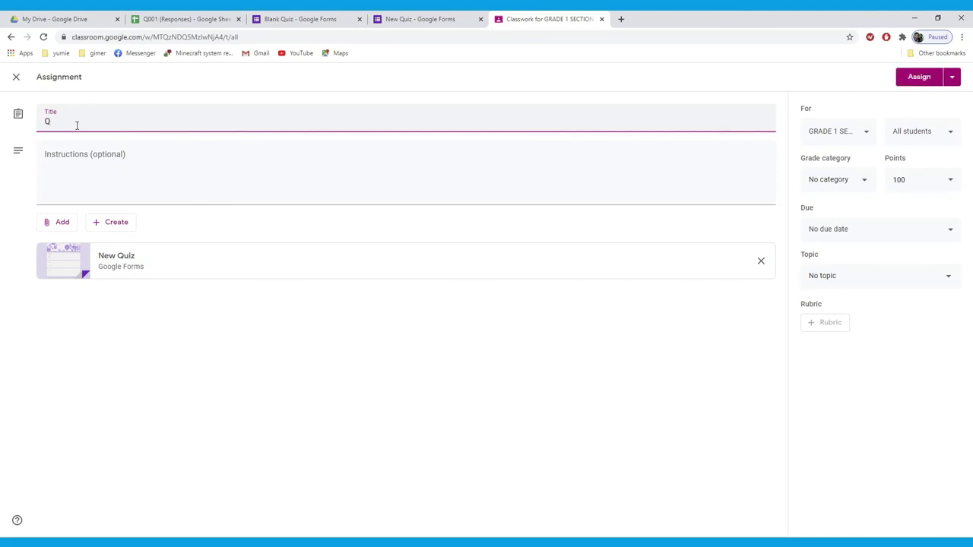
pyautogui.write('UIZ001')
pyautogui.click(99, 160)
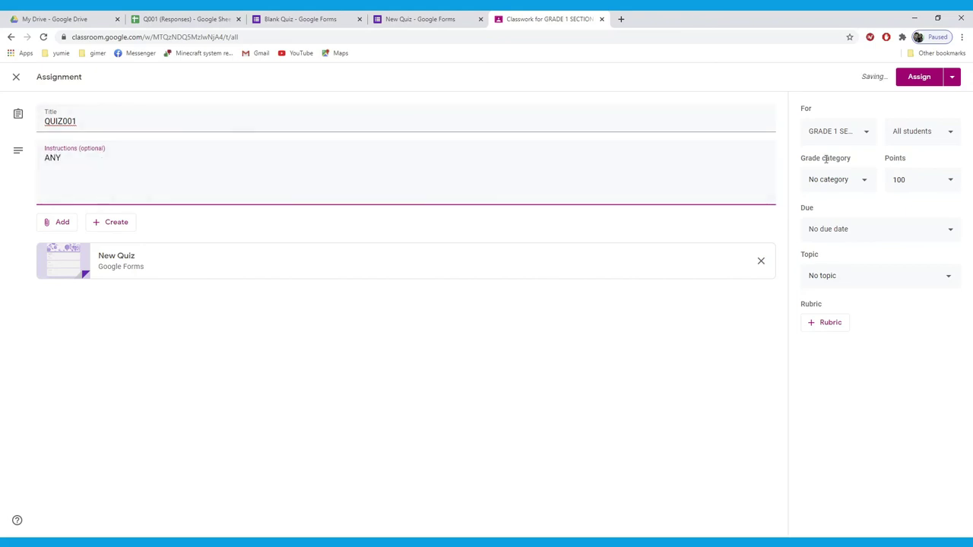
# Check the classes available for the assignment, and set its points to 5 and its grade category to ASS/QUIZ
pyautogui.click(867, 140)
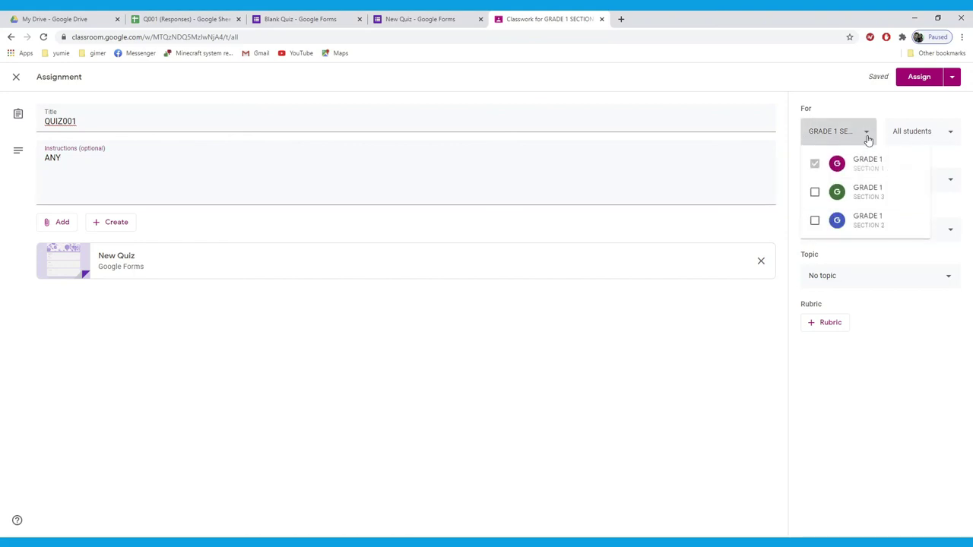
pyautogui.click(683, 297)
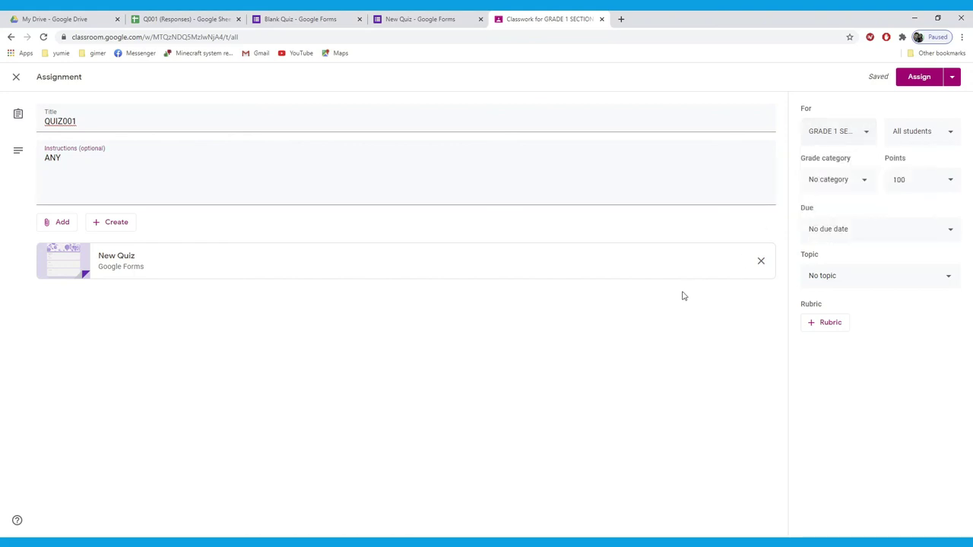
pyautogui.click(914, 176)
pyautogui.write('5')
pyautogui.click(856, 194)
pyautogui.click(860, 187)
pyautogui.click(840, 206)
# Assign QUIZ001 with the due date Aug 26, 2020 and the topic MATH
pyautogui.click(873, 235)
pyautogui.click(865, 279)
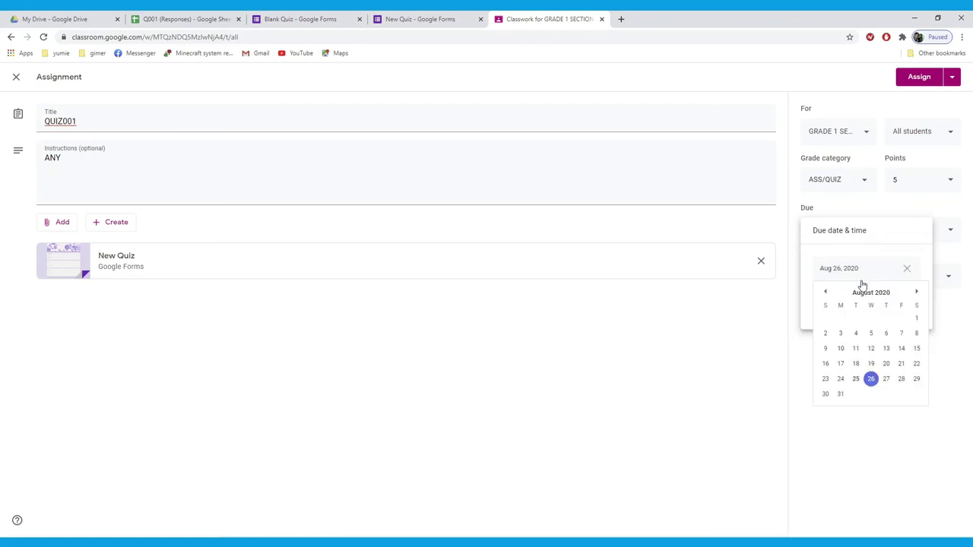
pyautogui.click(870, 380)
pyautogui.click(874, 303)
pyautogui.click(871, 367)
pyautogui.click(881, 287)
pyautogui.click(814, 336)
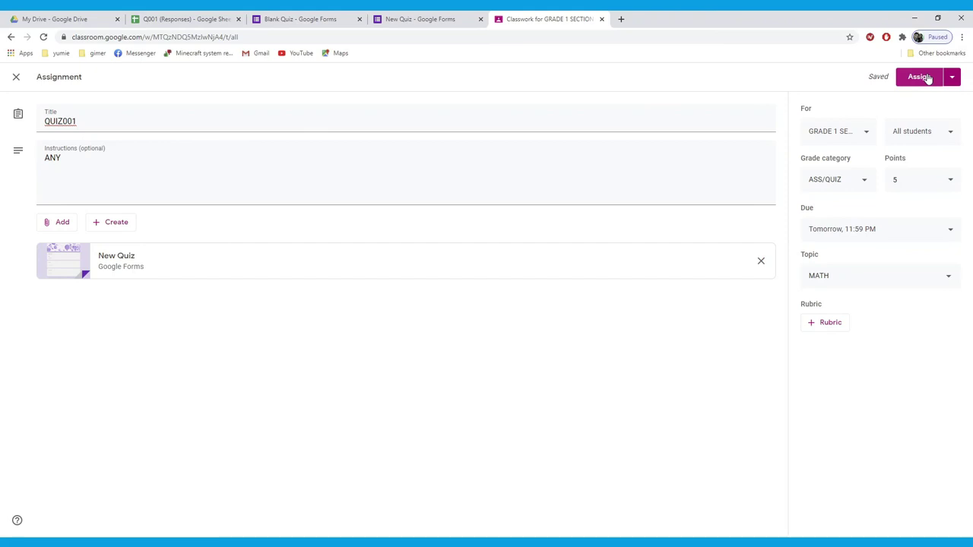
pyautogui.click(918, 77)
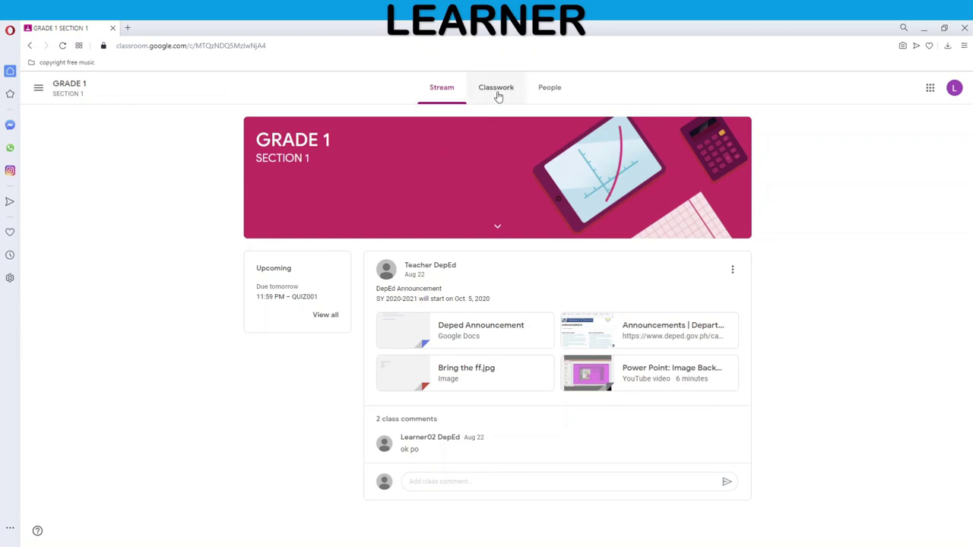
# In the learner's Opera browser, open the QUIZ001 assignment from the classwork and launch its attached INFO form
pyautogui.click(954, 88)
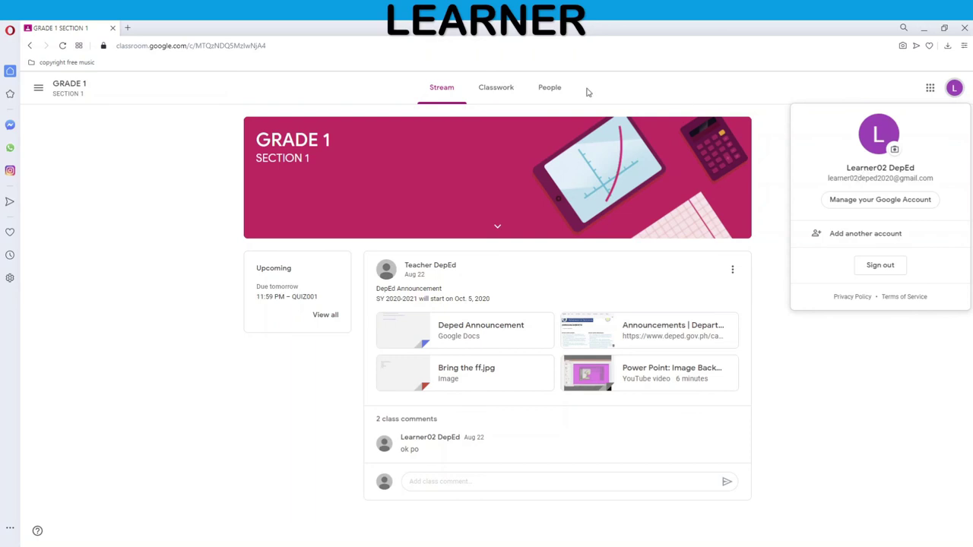
pyautogui.click(482, 94)
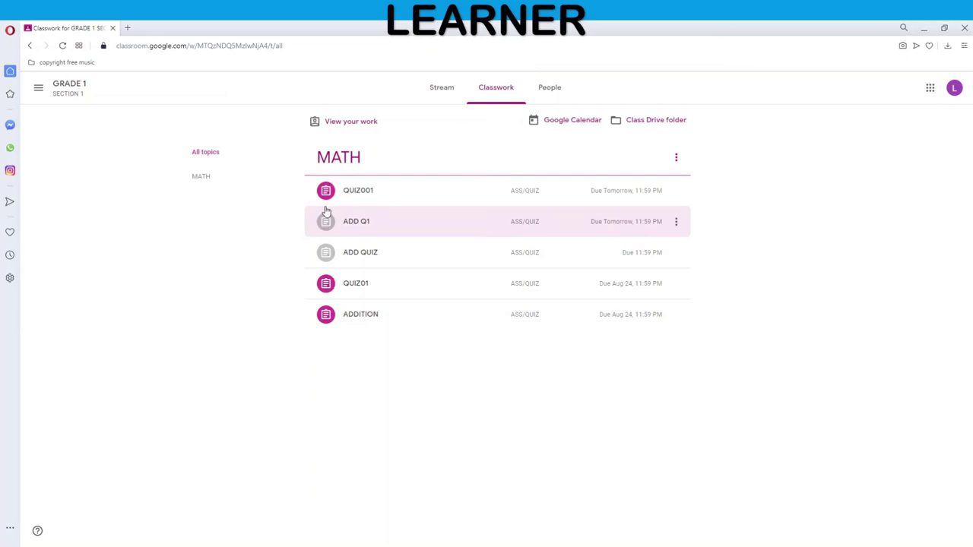
pyautogui.click(344, 203)
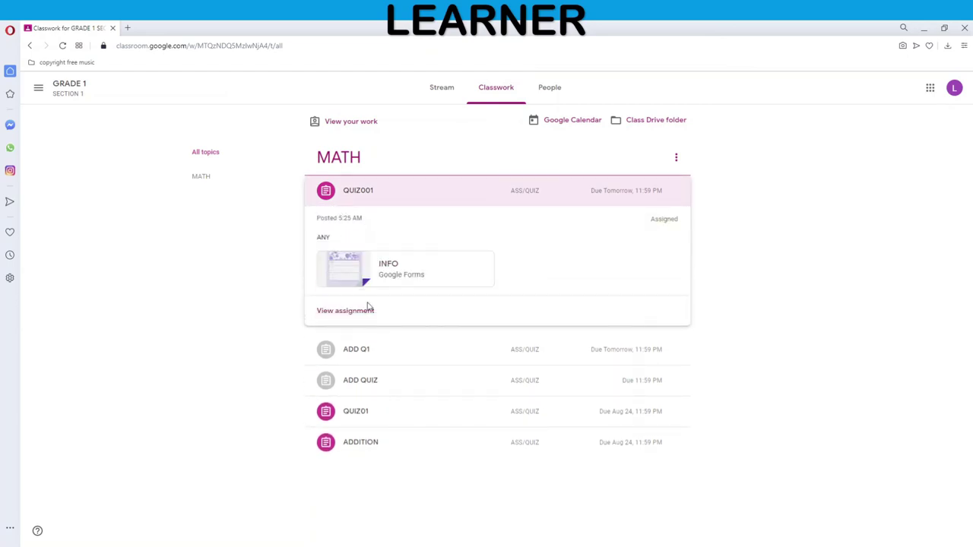
pyautogui.click(354, 311)
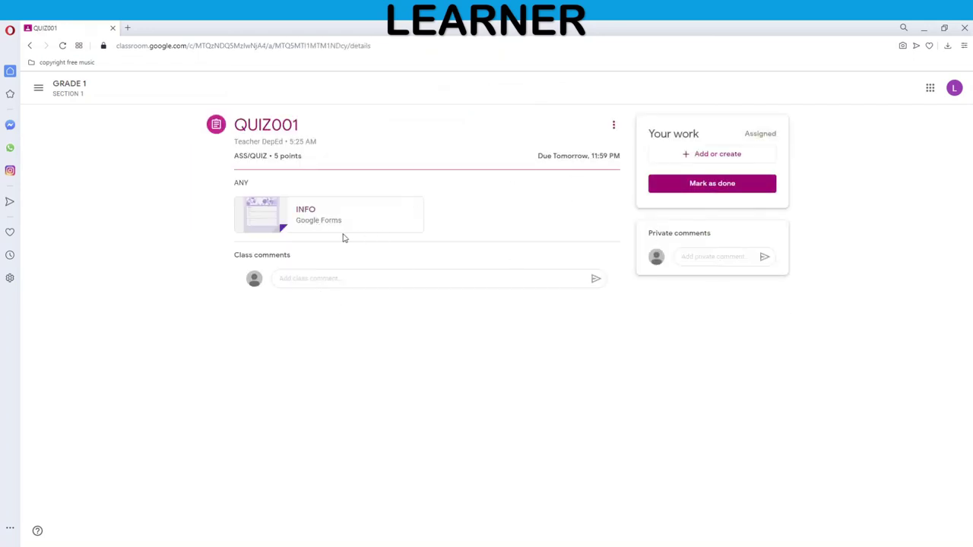
pyautogui.click(262, 225)
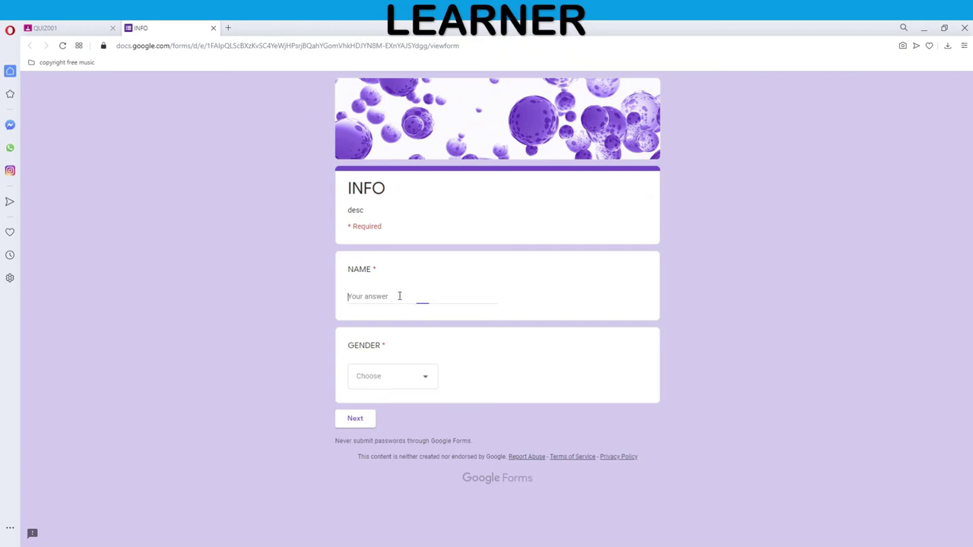
# Enter the learner's name, choose a gender, and continue to the SOLVE section
pyautogui.write('LEARNER02')
pyautogui.click(427, 379)
pyautogui.click(373, 433)
pyautogui.click(356, 420)
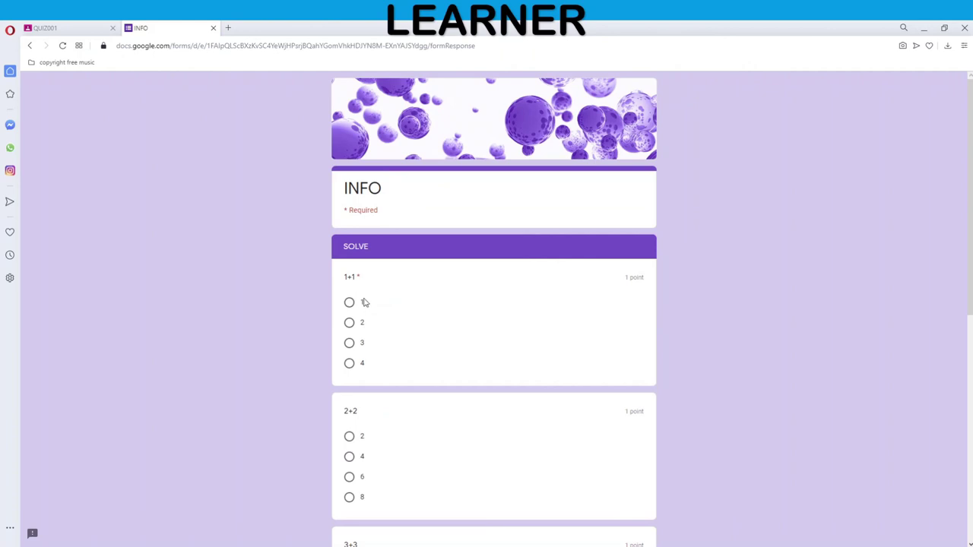
# Answer 1+1 with 2, 2+2 with 4, 3+3 with 6, 4+4 with 8 and 5+5 with 10, and submit the quiz
pyautogui.click(350, 458)
pyautogui.scroll(-2, 350, 465)
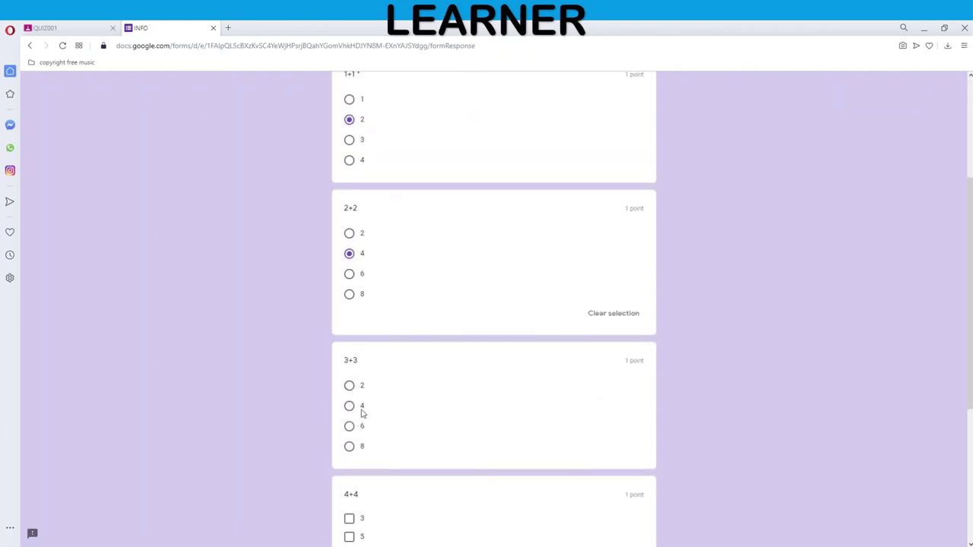
pyautogui.click(351, 428)
pyautogui.scroll(-3, 351, 431)
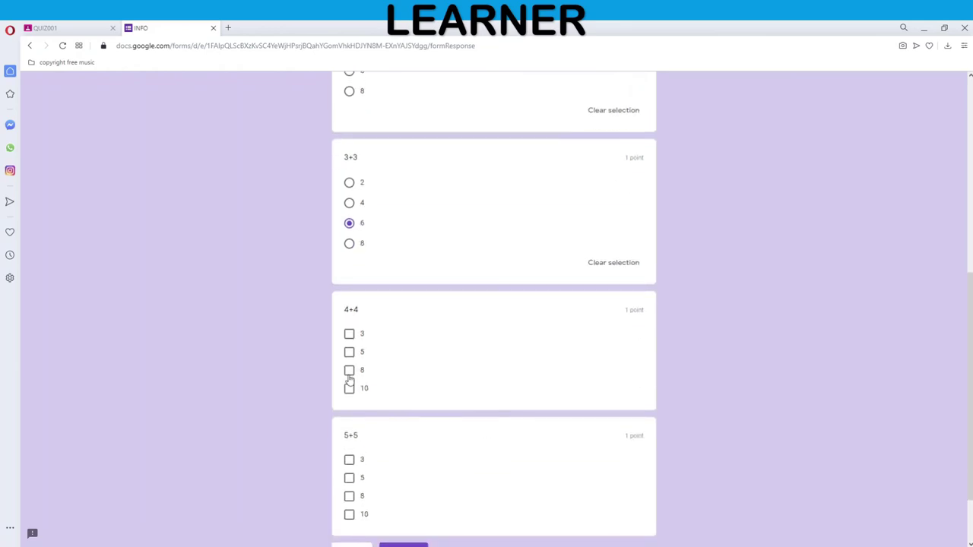
pyautogui.scroll(-1, 431, 398)
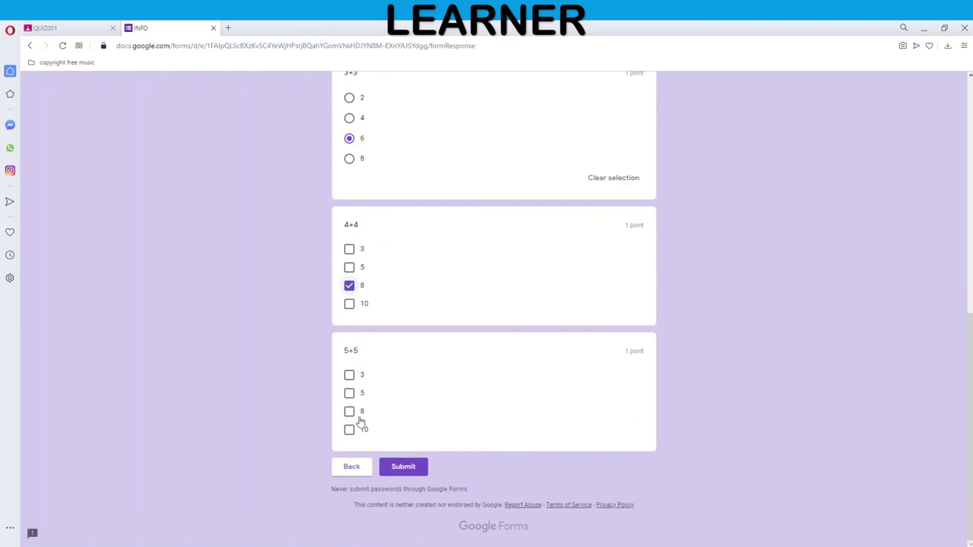
pyautogui.click(350, 432)
pyautogui.click(403, 469)
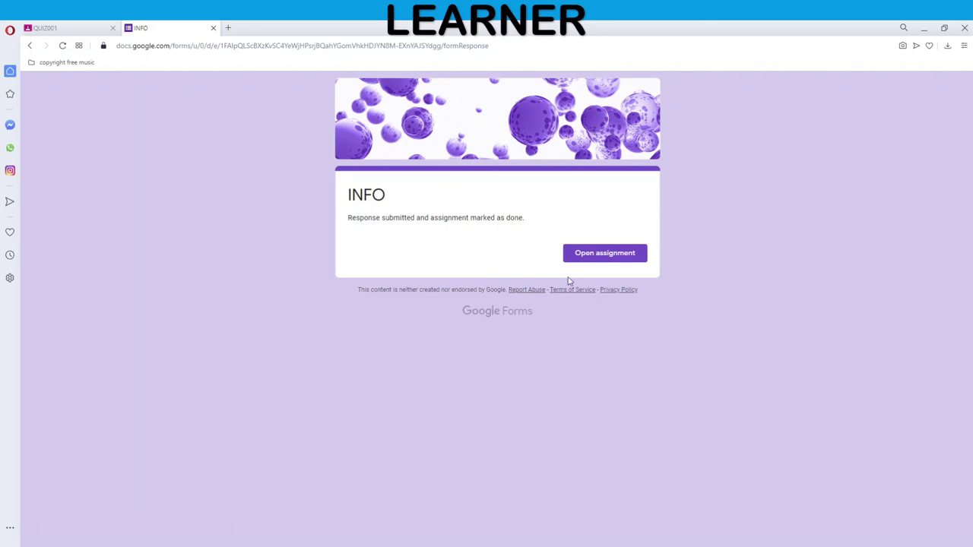
# Open the assignment from the form's submission confirmation and check QUIZ001's points and turned-in status as the learner
pyautogui.click(592, 259)
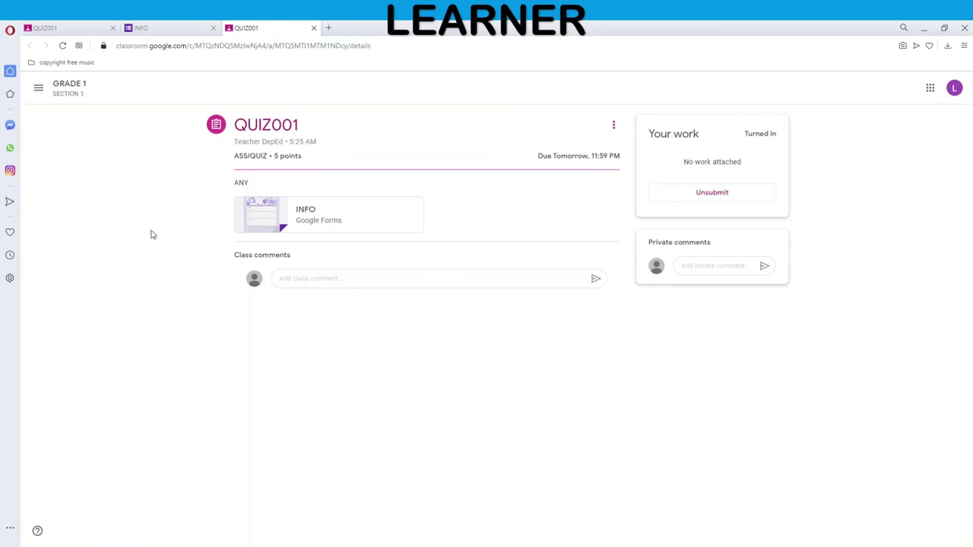
pyautogui.moveTo(275, 155); pyautogui.dragTo(297, 155)
pyautogui.click(553, 196)
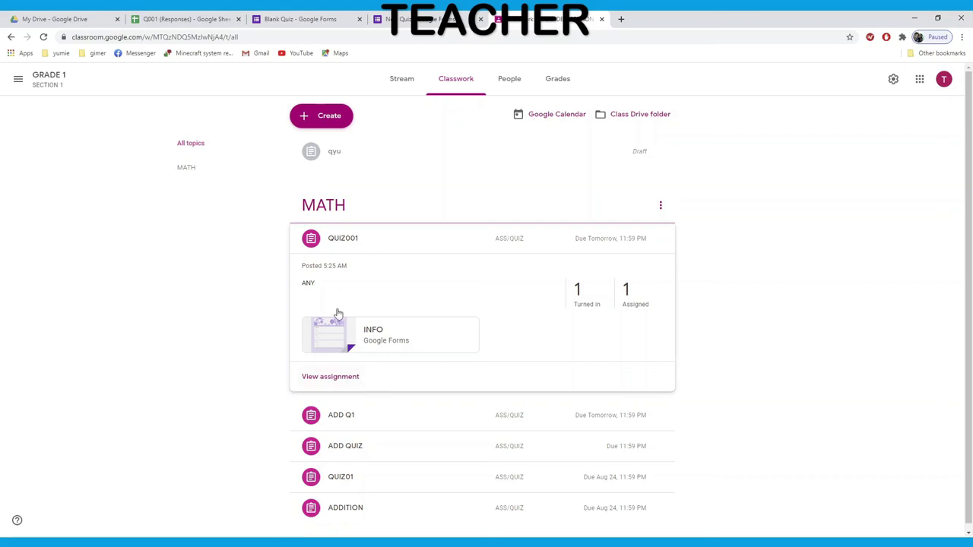
# In the teacher's Chrome browser, open QUIZ001's student work and examine the learner's details, answers and score in the Q001 (Responses) spreadsheet
pyautogui.click(308, 385)
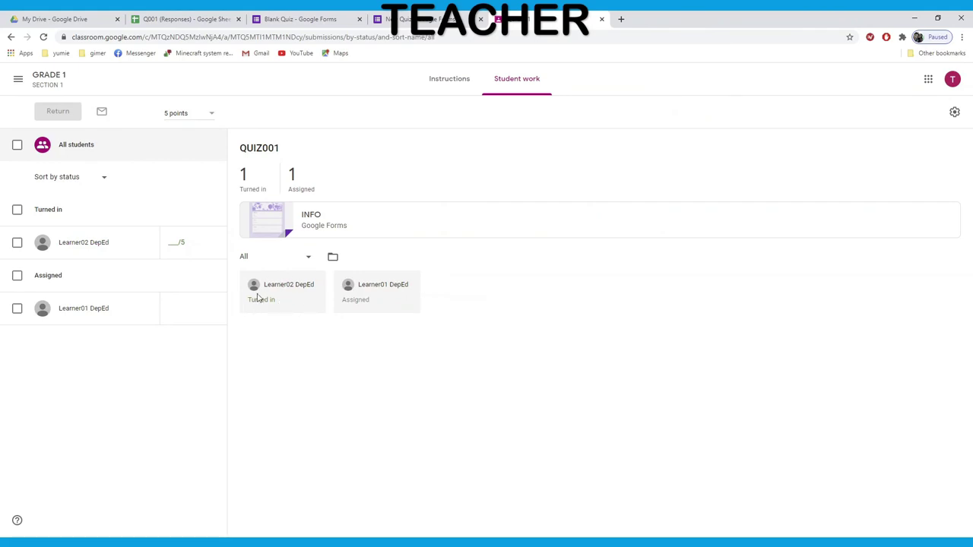
pyautogui.click(183, 19)
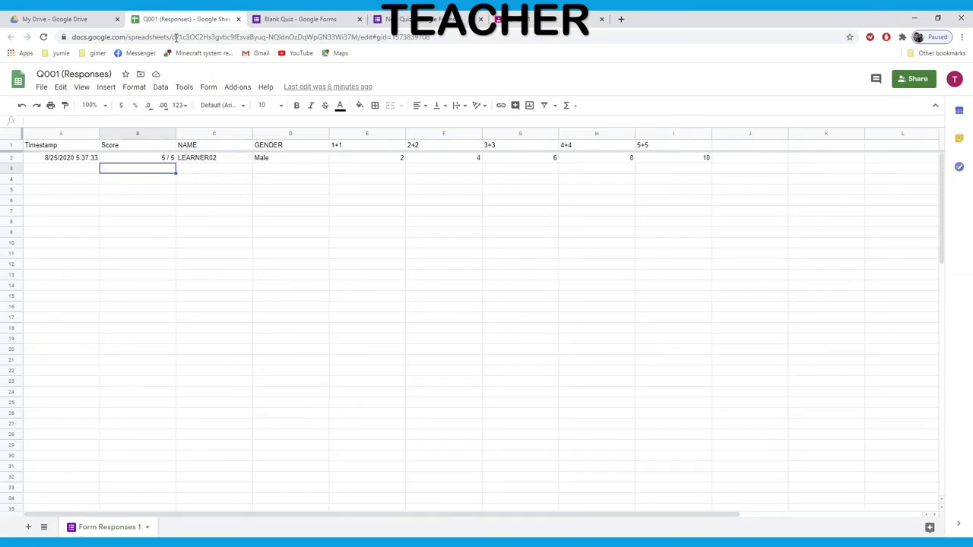
pyautogui.click(228, 213)
pyautogui.click(209, 159)
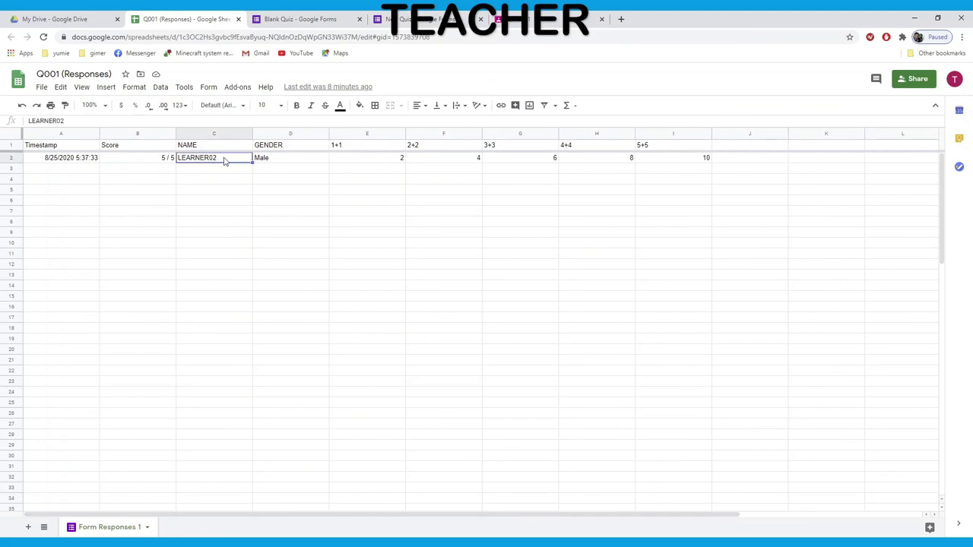
pyautogui.click(264, 160)
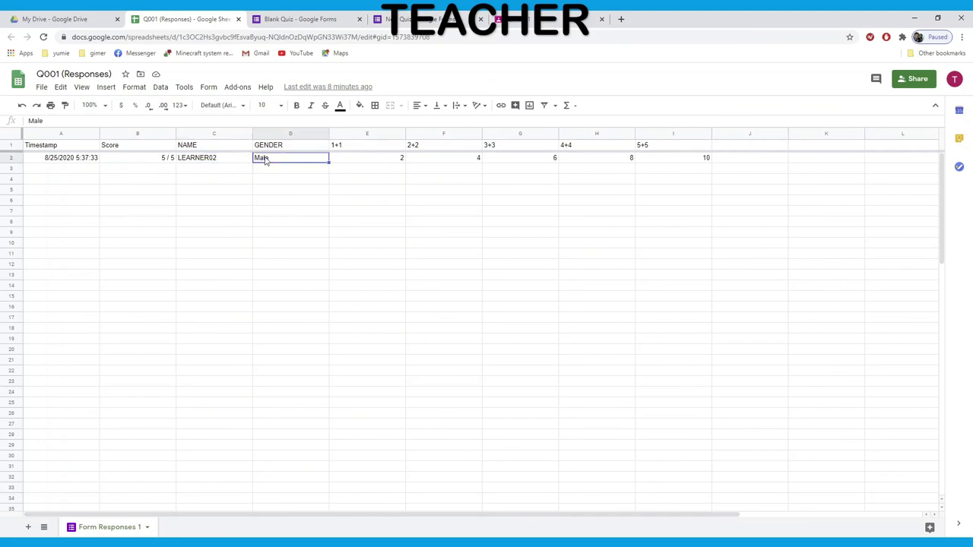
pyautogui.click(368, 161)
pyautogui.click(464, 160)
pyautogui.click(523, 164)
pyautogui.click(631, 161)
pyautogui.click(665, 161)
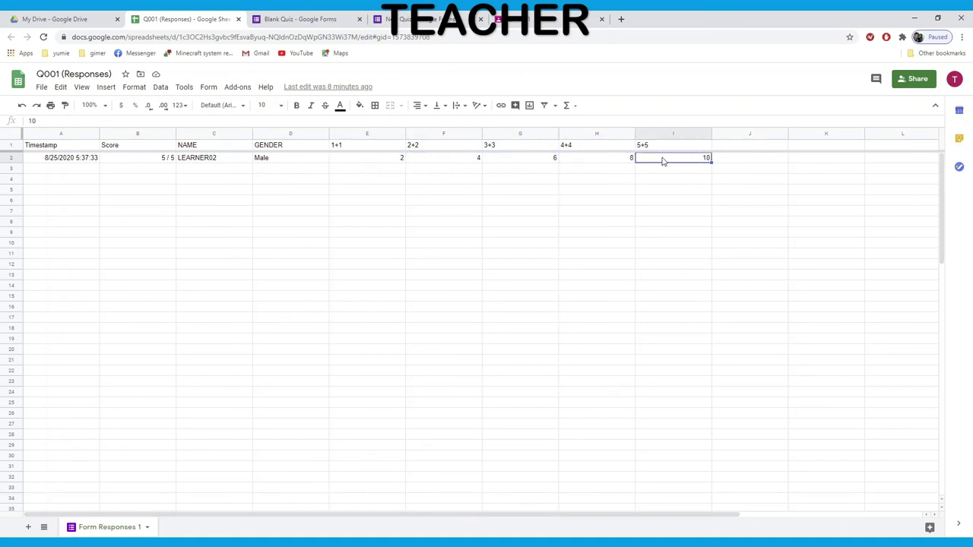
pyautogui.click(148, 164)
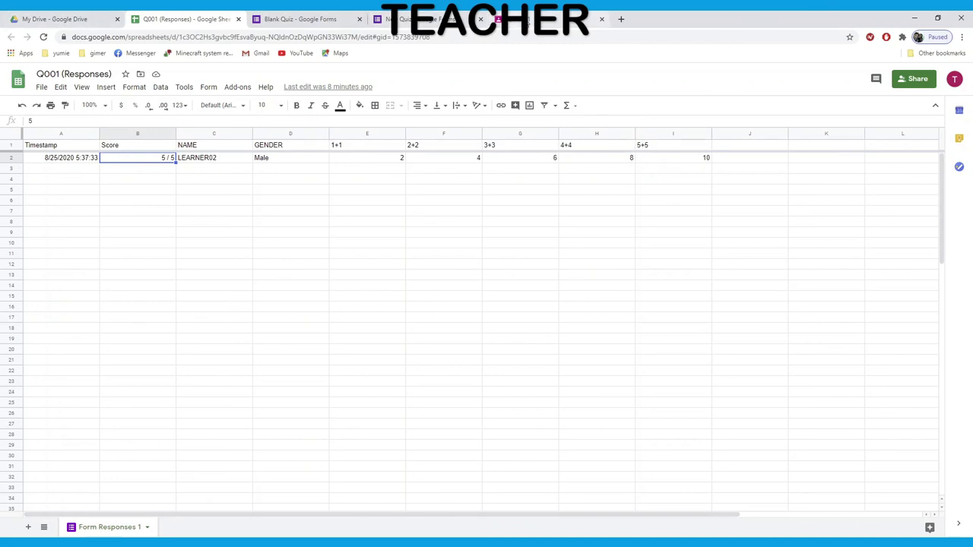
# Back in the Classroom student work for QUIZ001, grade the turned-in submission 5 out of 5 and return it to the learner
pyautogui.click(520, 23)
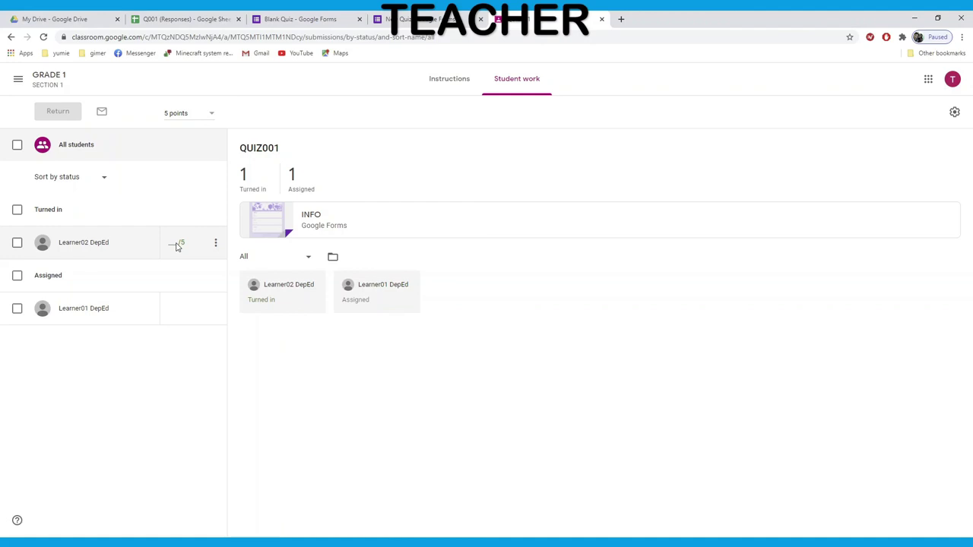
pyautogui.click(177, 244)
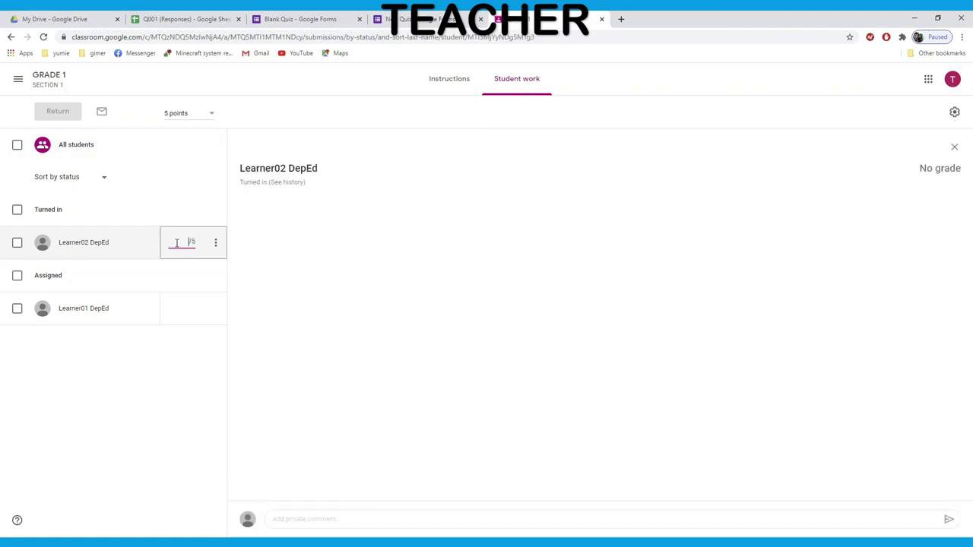
pyautogui.write('5')
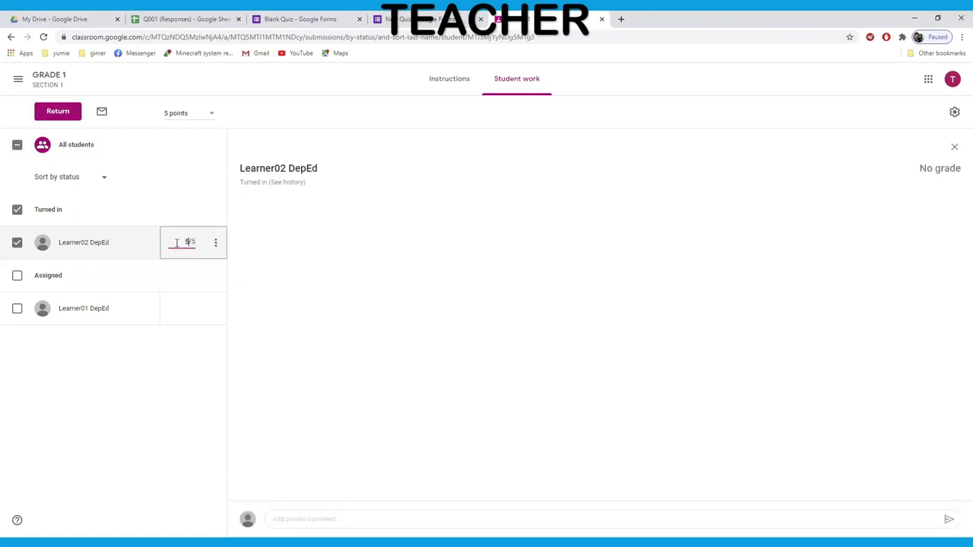
pyautogui.click(58, 112)
pyautogui.click(573, 352)
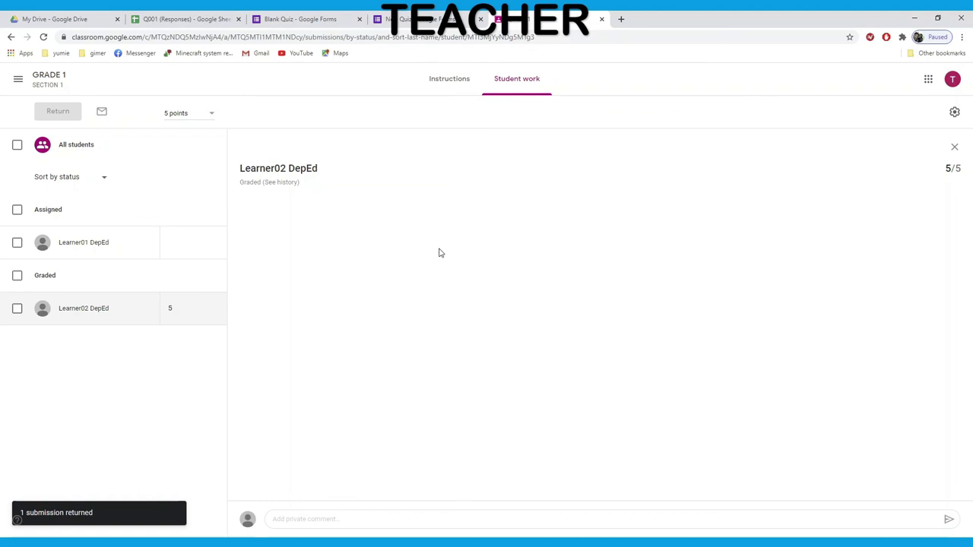
# Go to the GRADE 1 class and open its gradebook to check the QUIZ001 grades
pyautogui.click(52, 85)
pyautogui.click(559, 82)
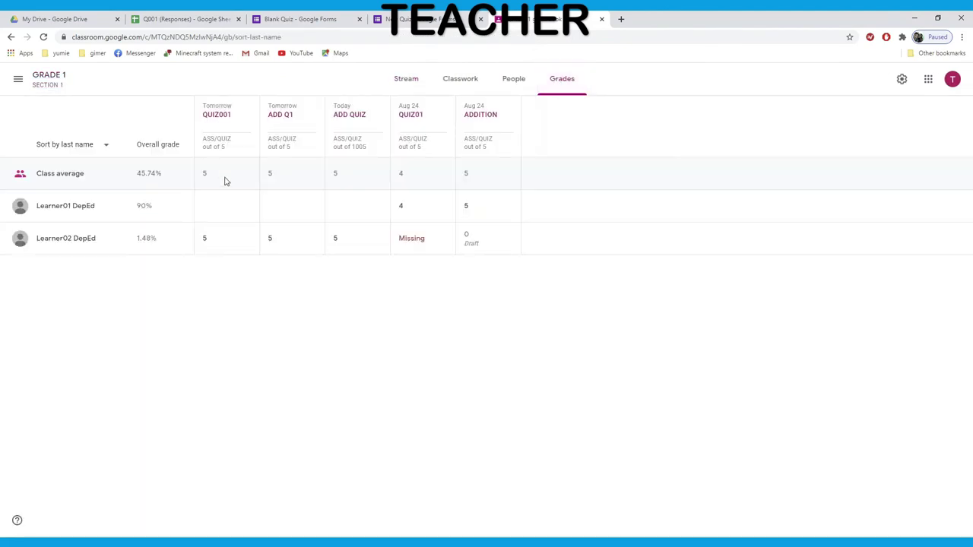